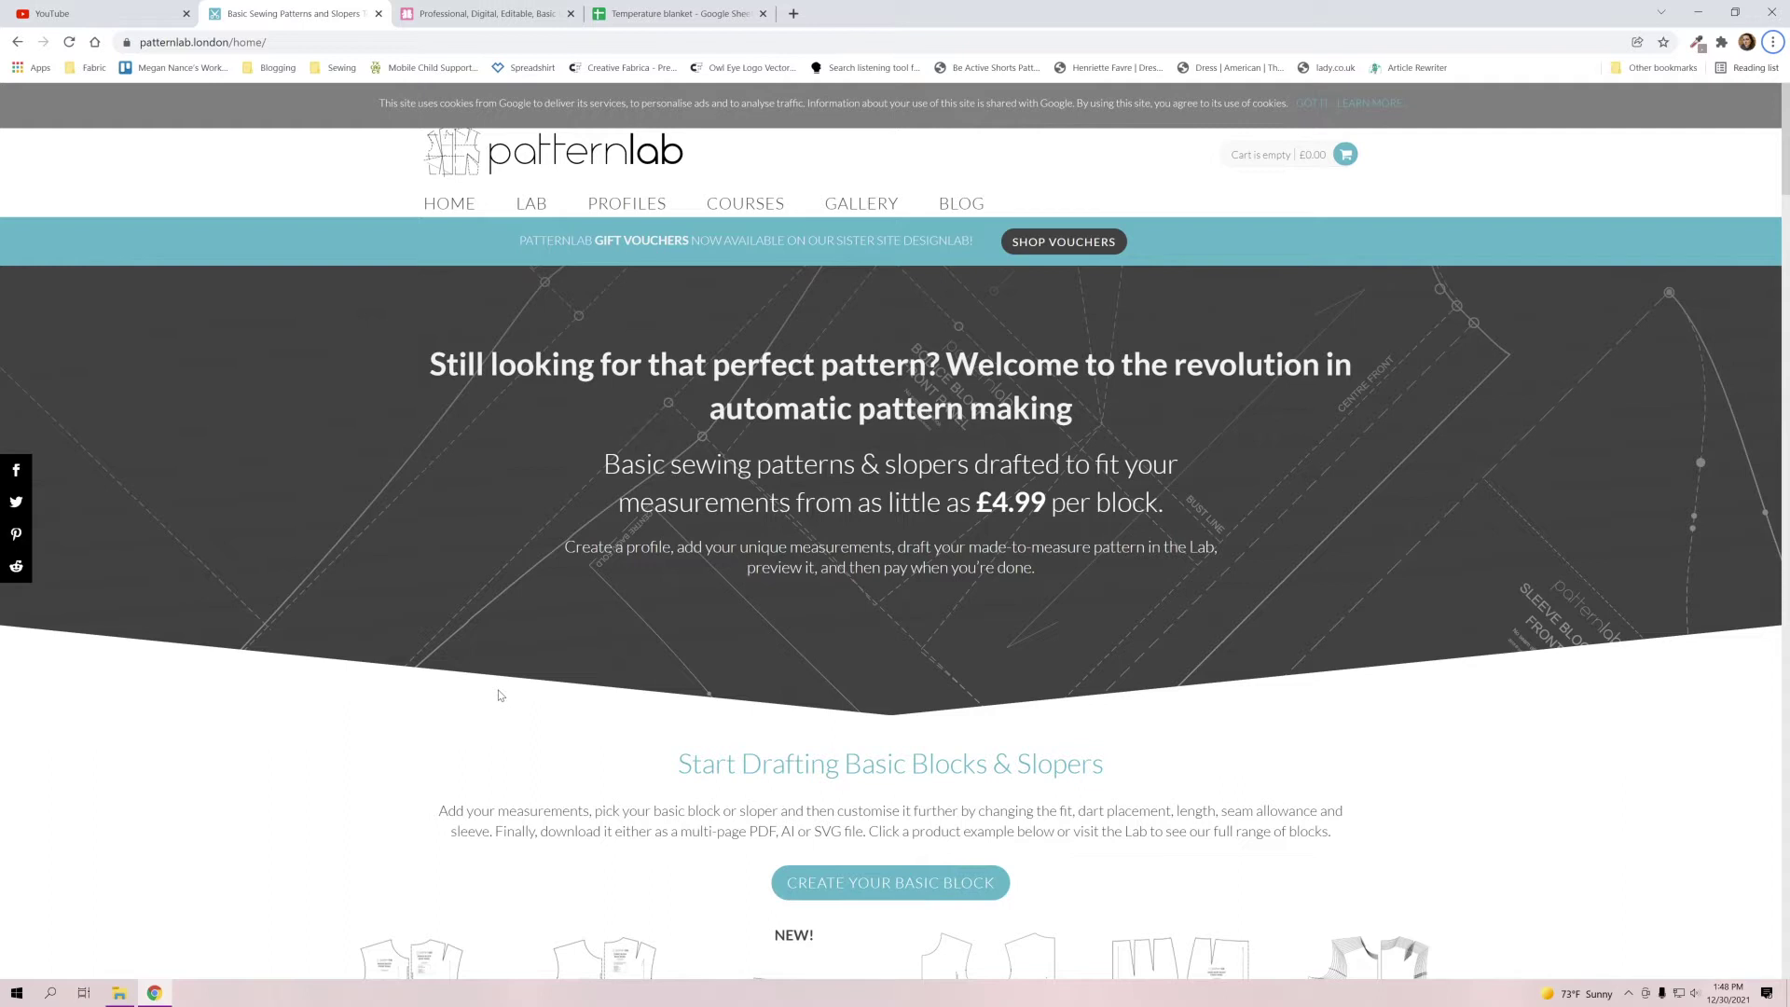
Open the Lab and look through the skirts, dance wear, casual wear and trousers block categories.
{"action": "left_click", "coordinate": [534, 204]}
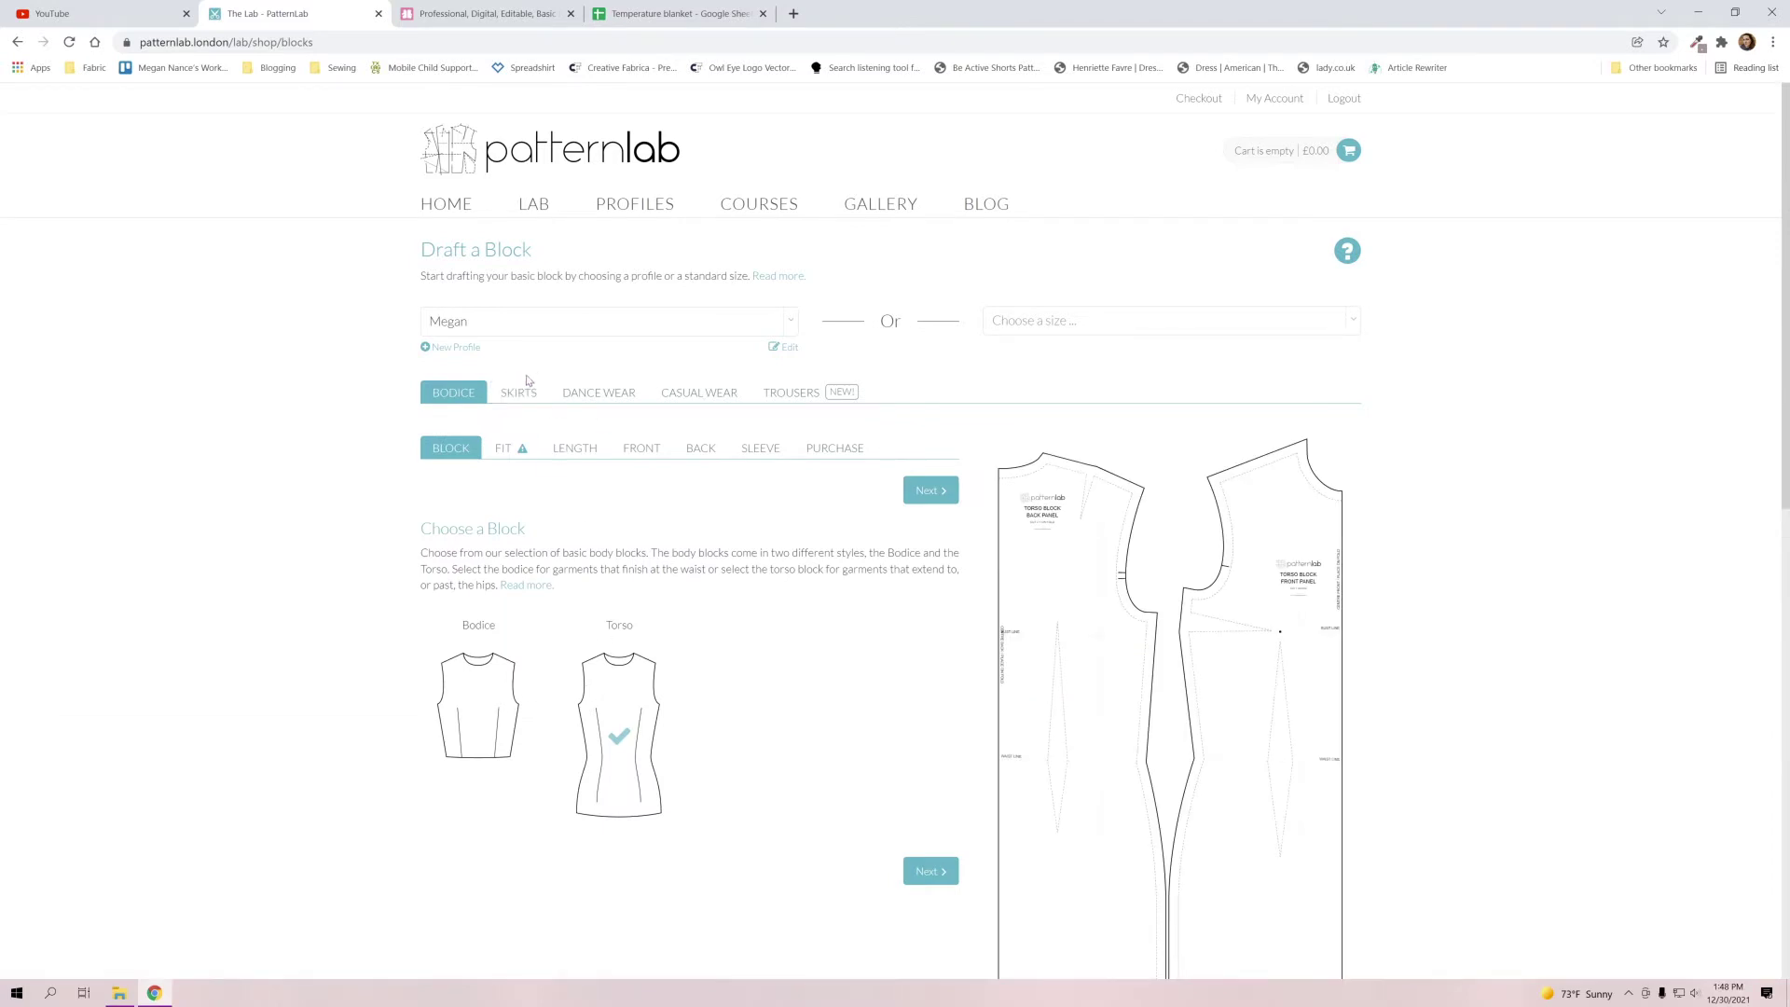
{"action": "left_click", "coordinate": [523, 394]}
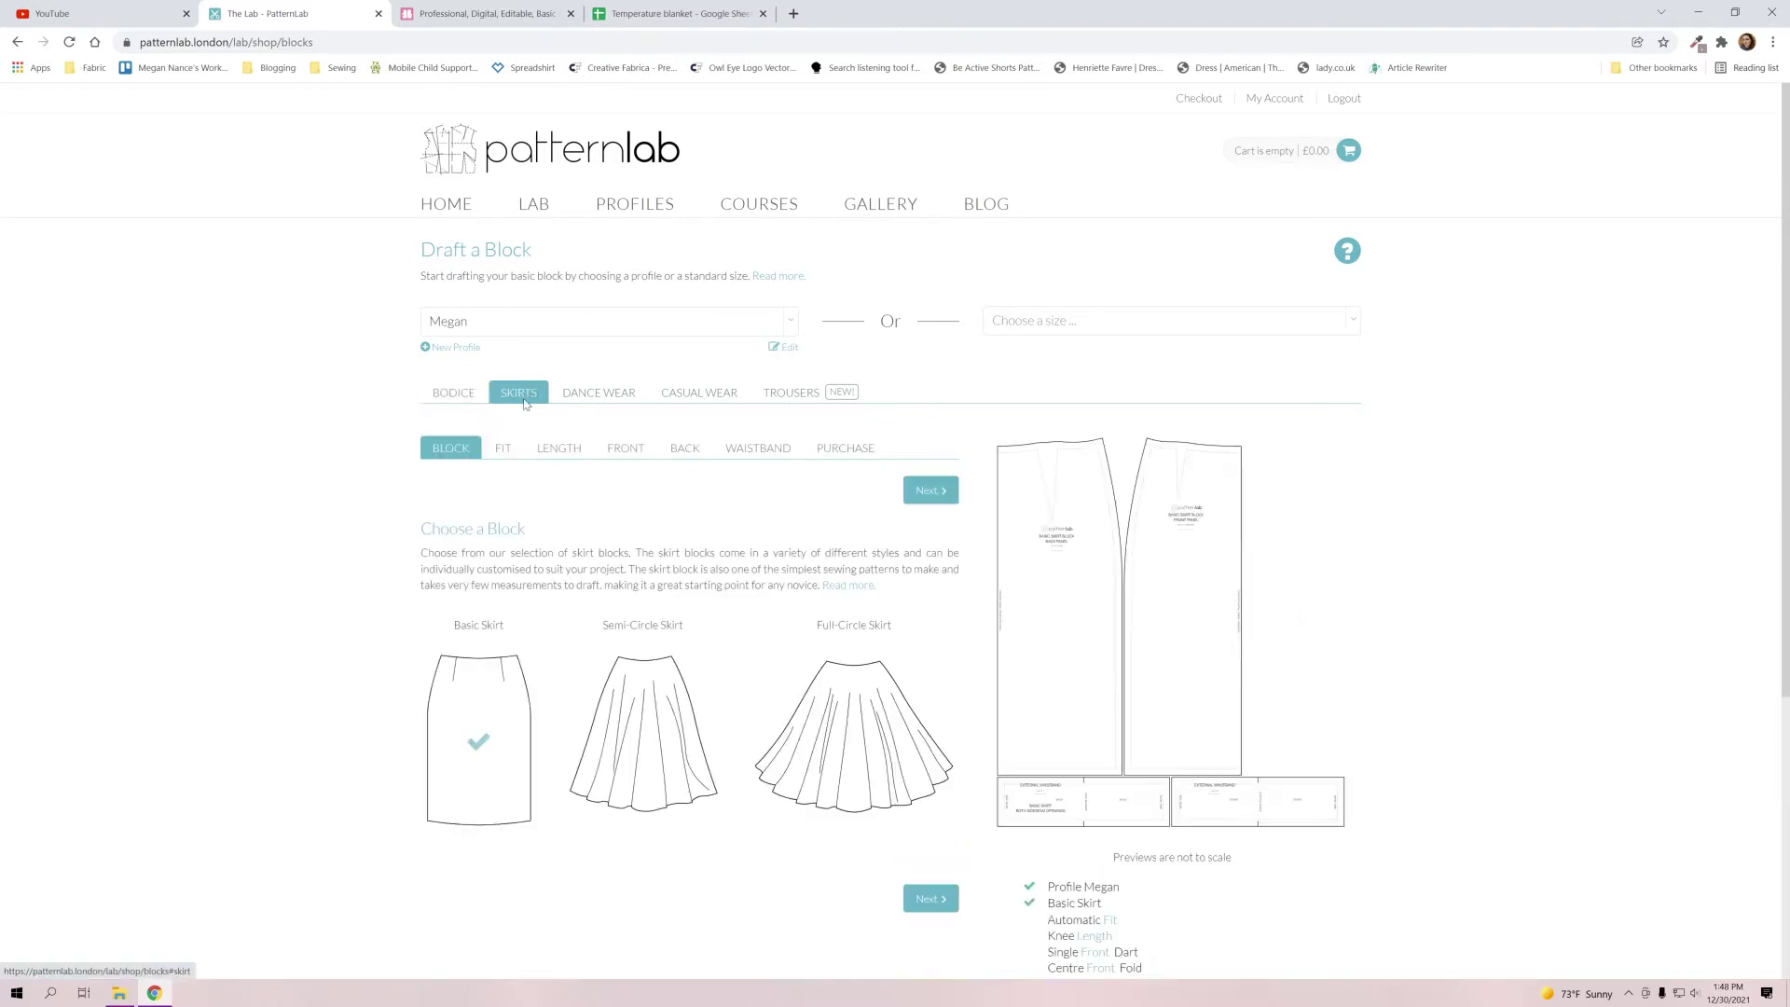
{"action": "left_click", "coordinate": [615, 400]}
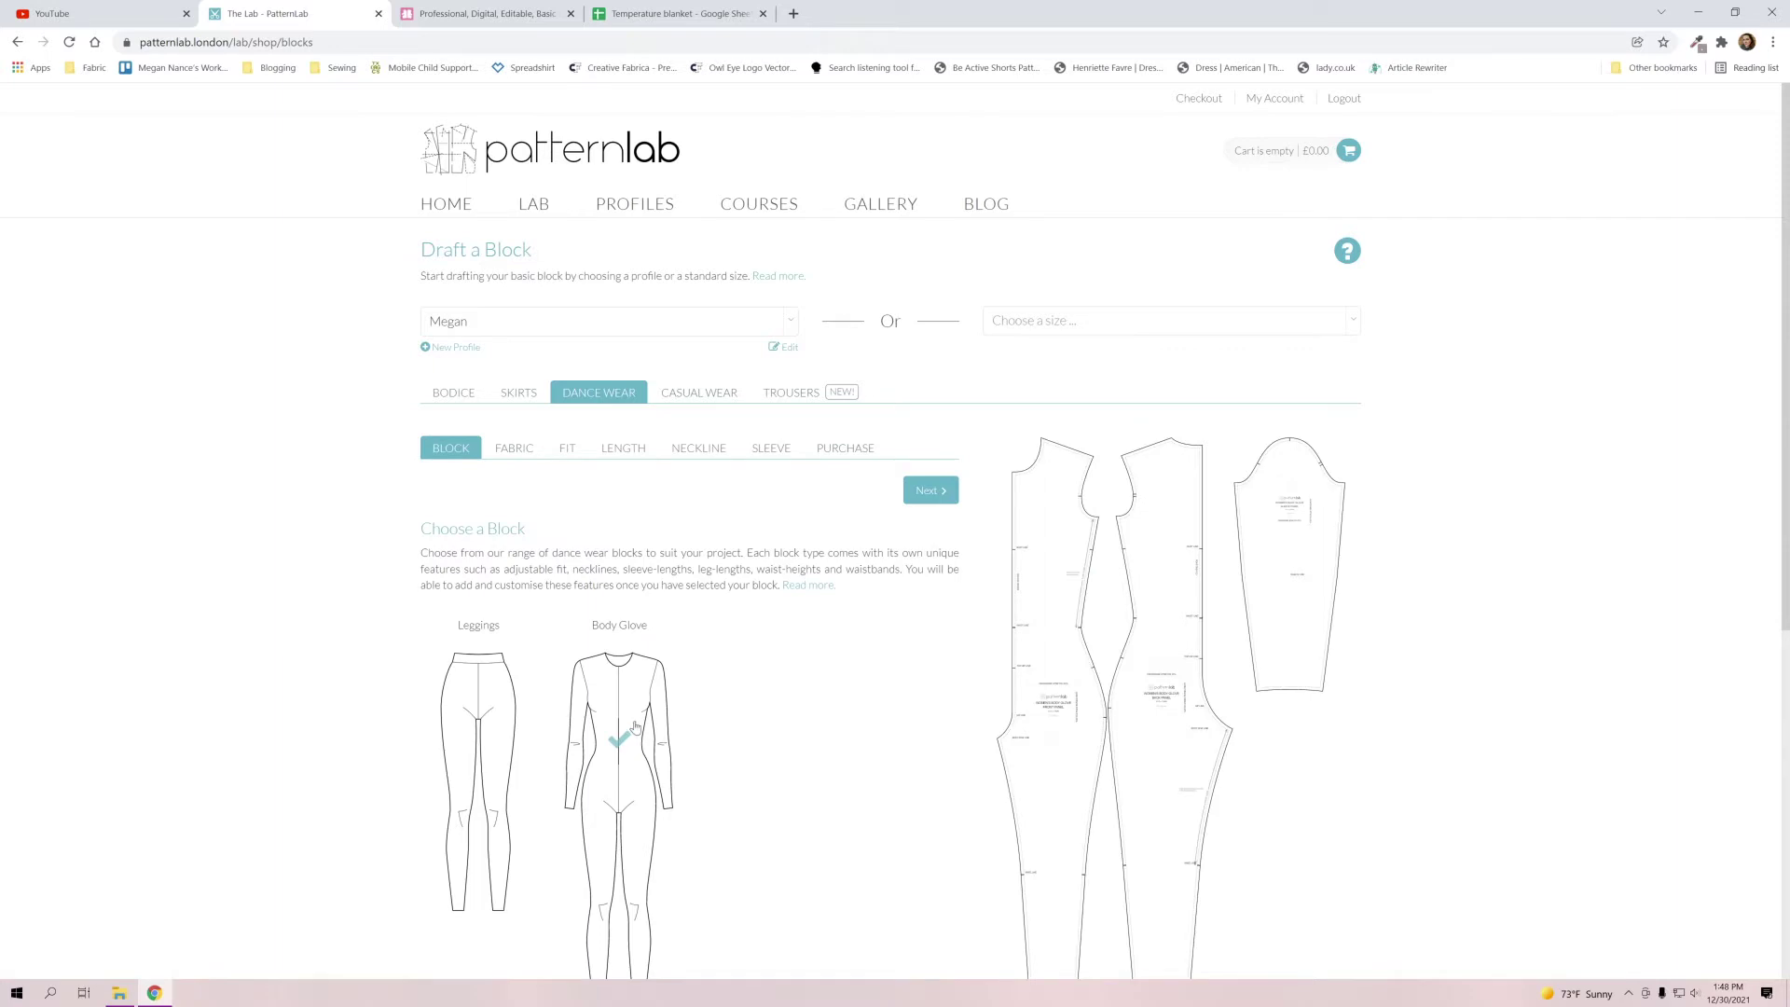
{"action": "left_click", "coordinate": [718, 399]}
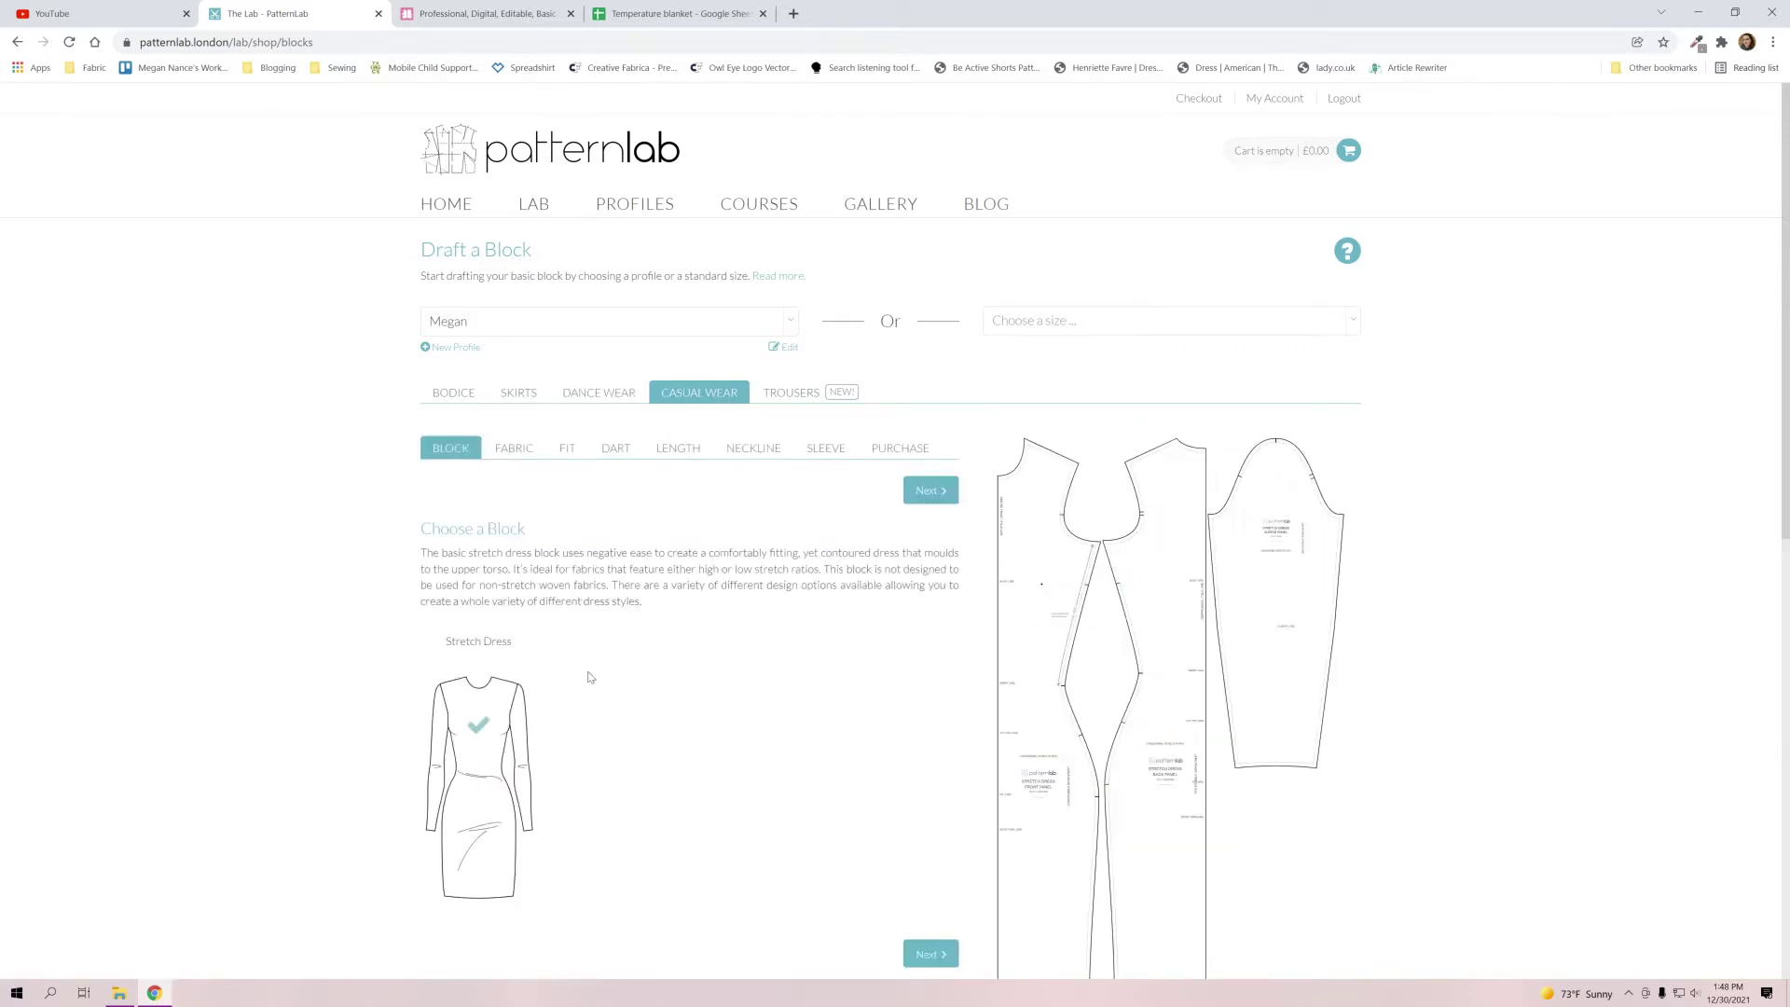
{"action": "left_click", "coordinate": [807, 399]}
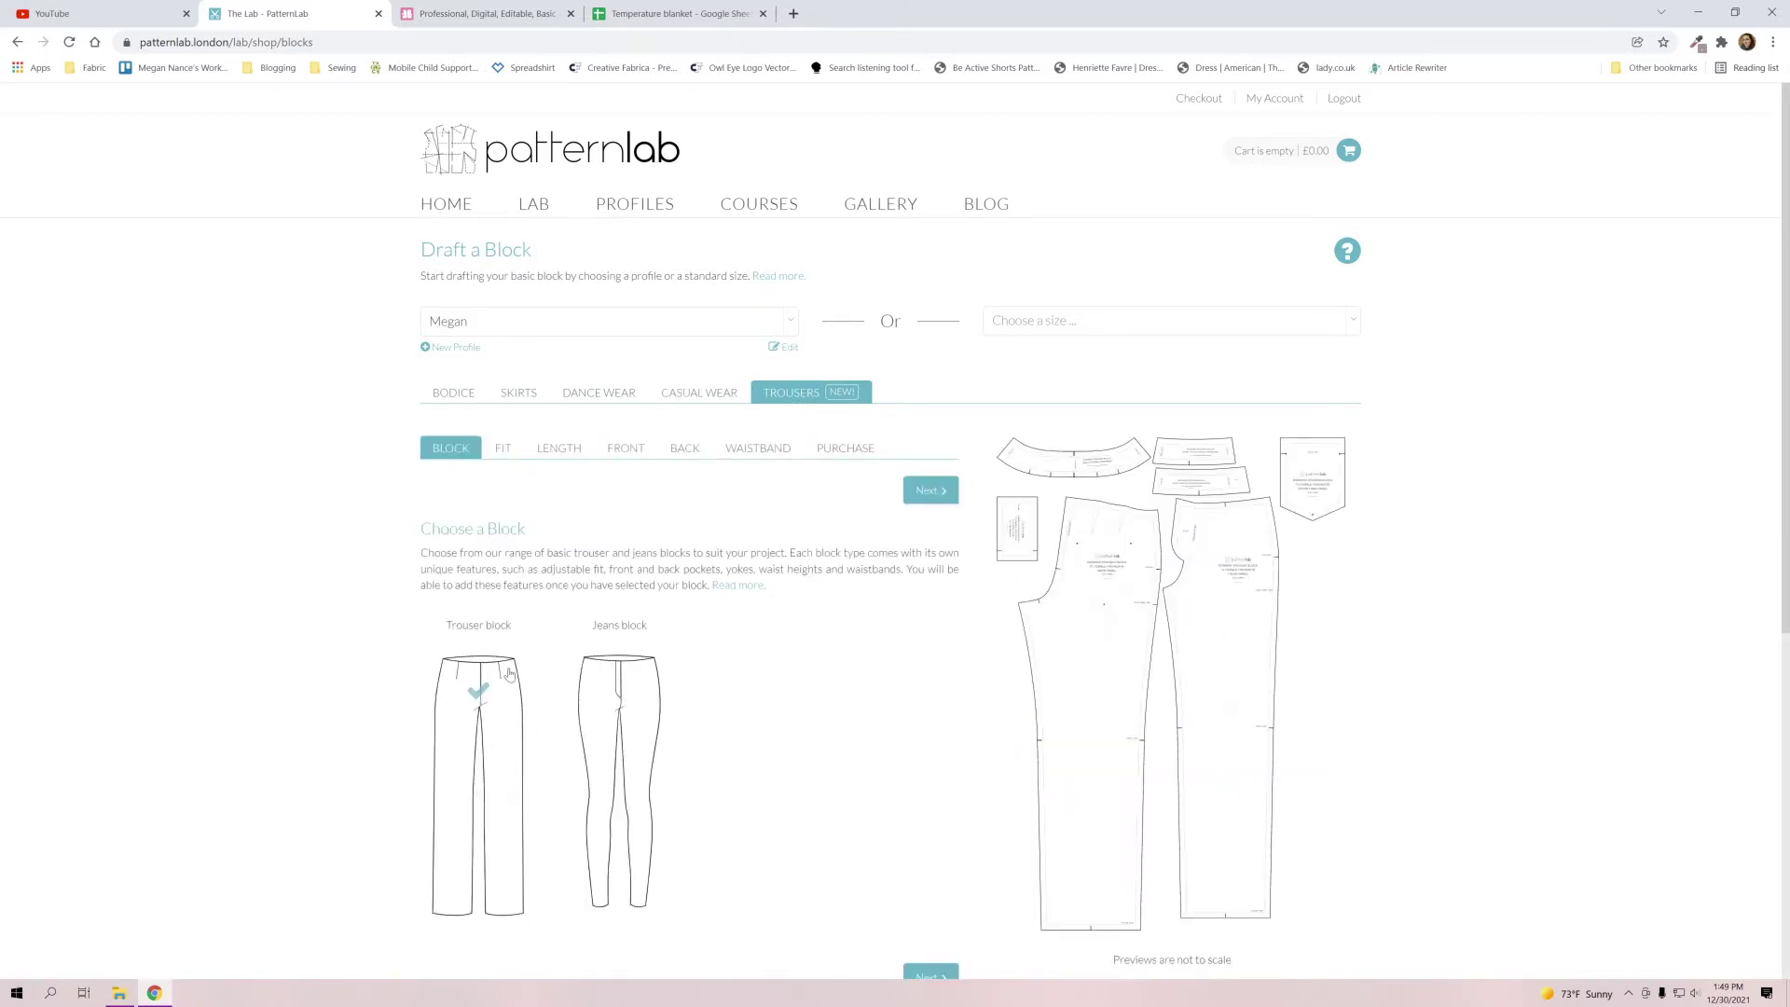
Return to the bodice category and continue with the Torso block to its fit options.
{"action": "left_click", "coordinate": [460, 399]}
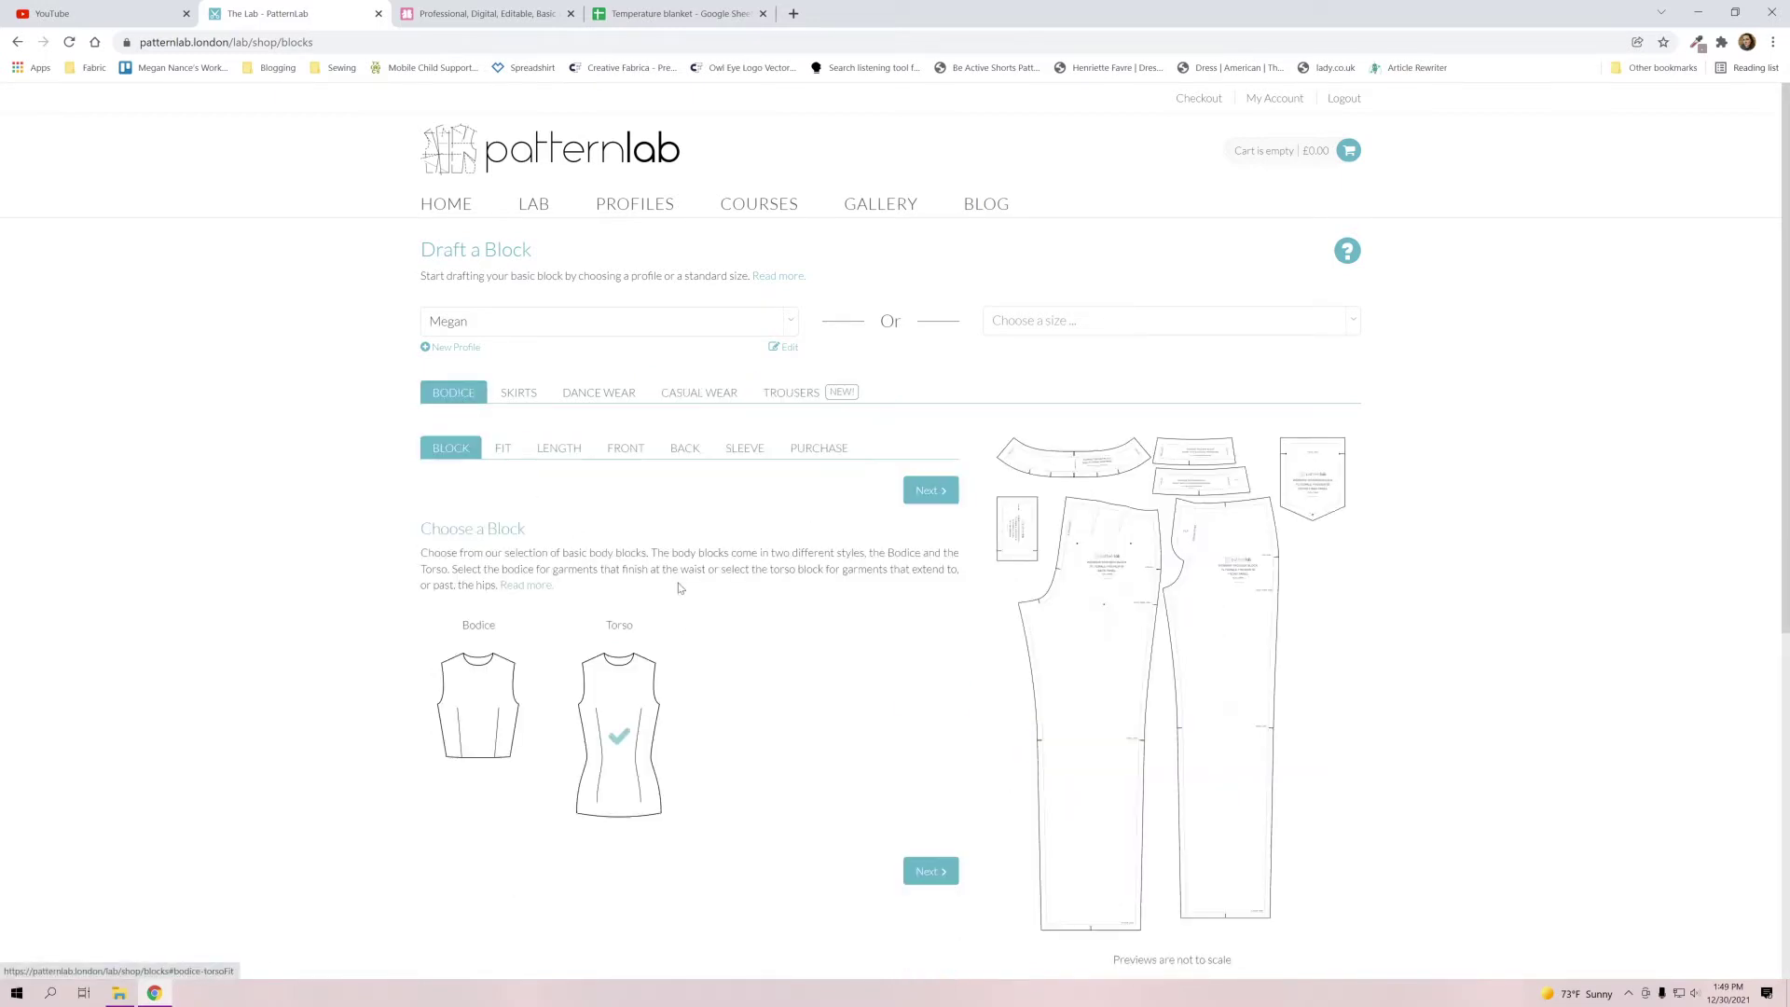
{"action": "scroll", "coordinate": [655, 743], "scroll_direction": "down", "scroll_amount": 1}
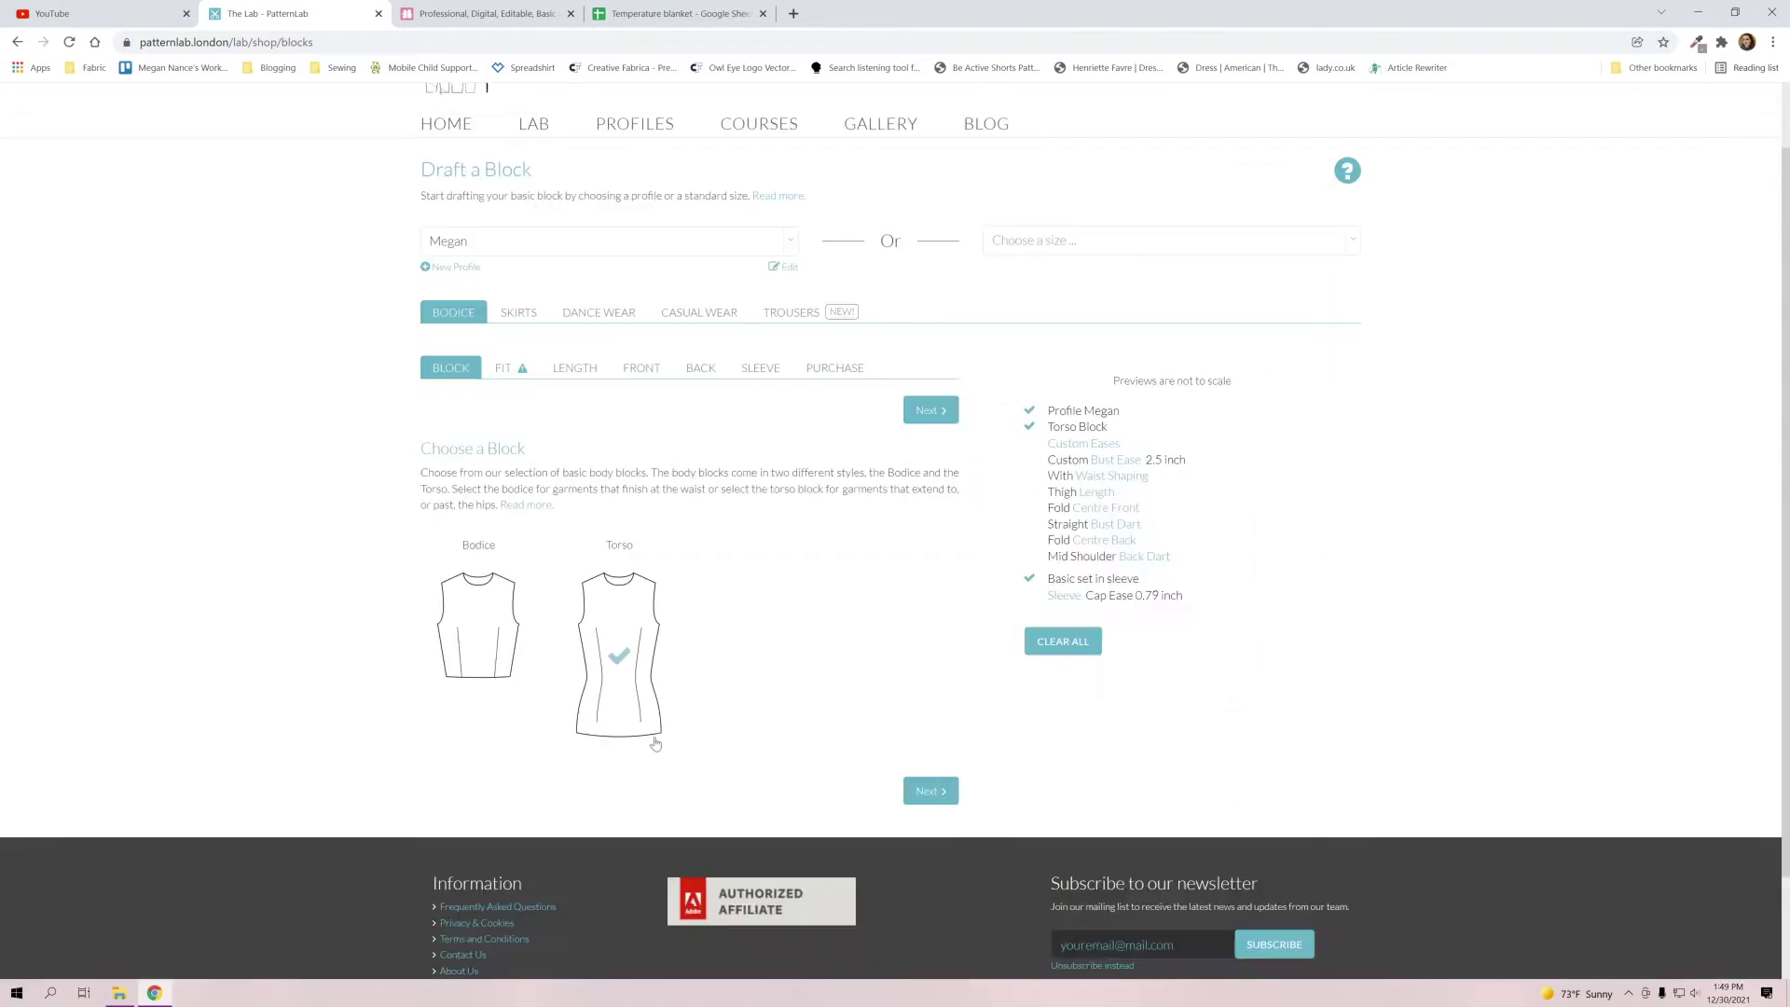
{"action": "scroll", "coordinate": [655, 743], "scroll_direction": "down", "scroll_amount": 1}
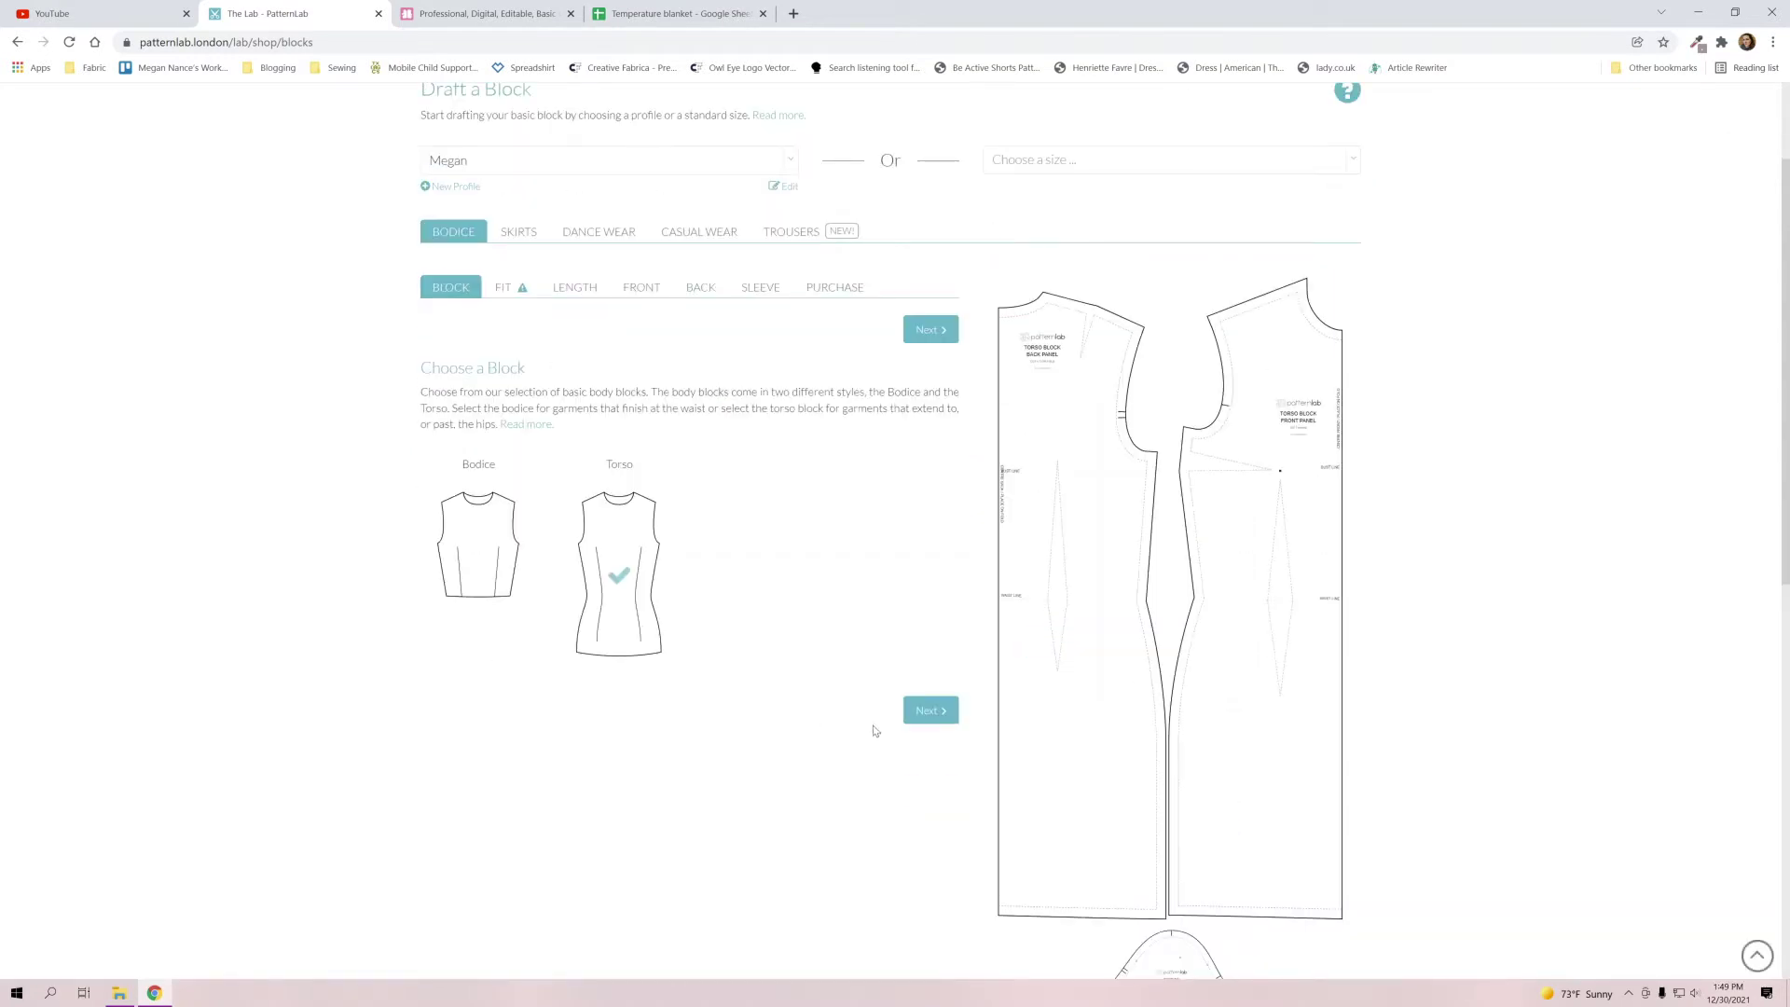
{"action": "left_click", "coordinate": [931, 711]}
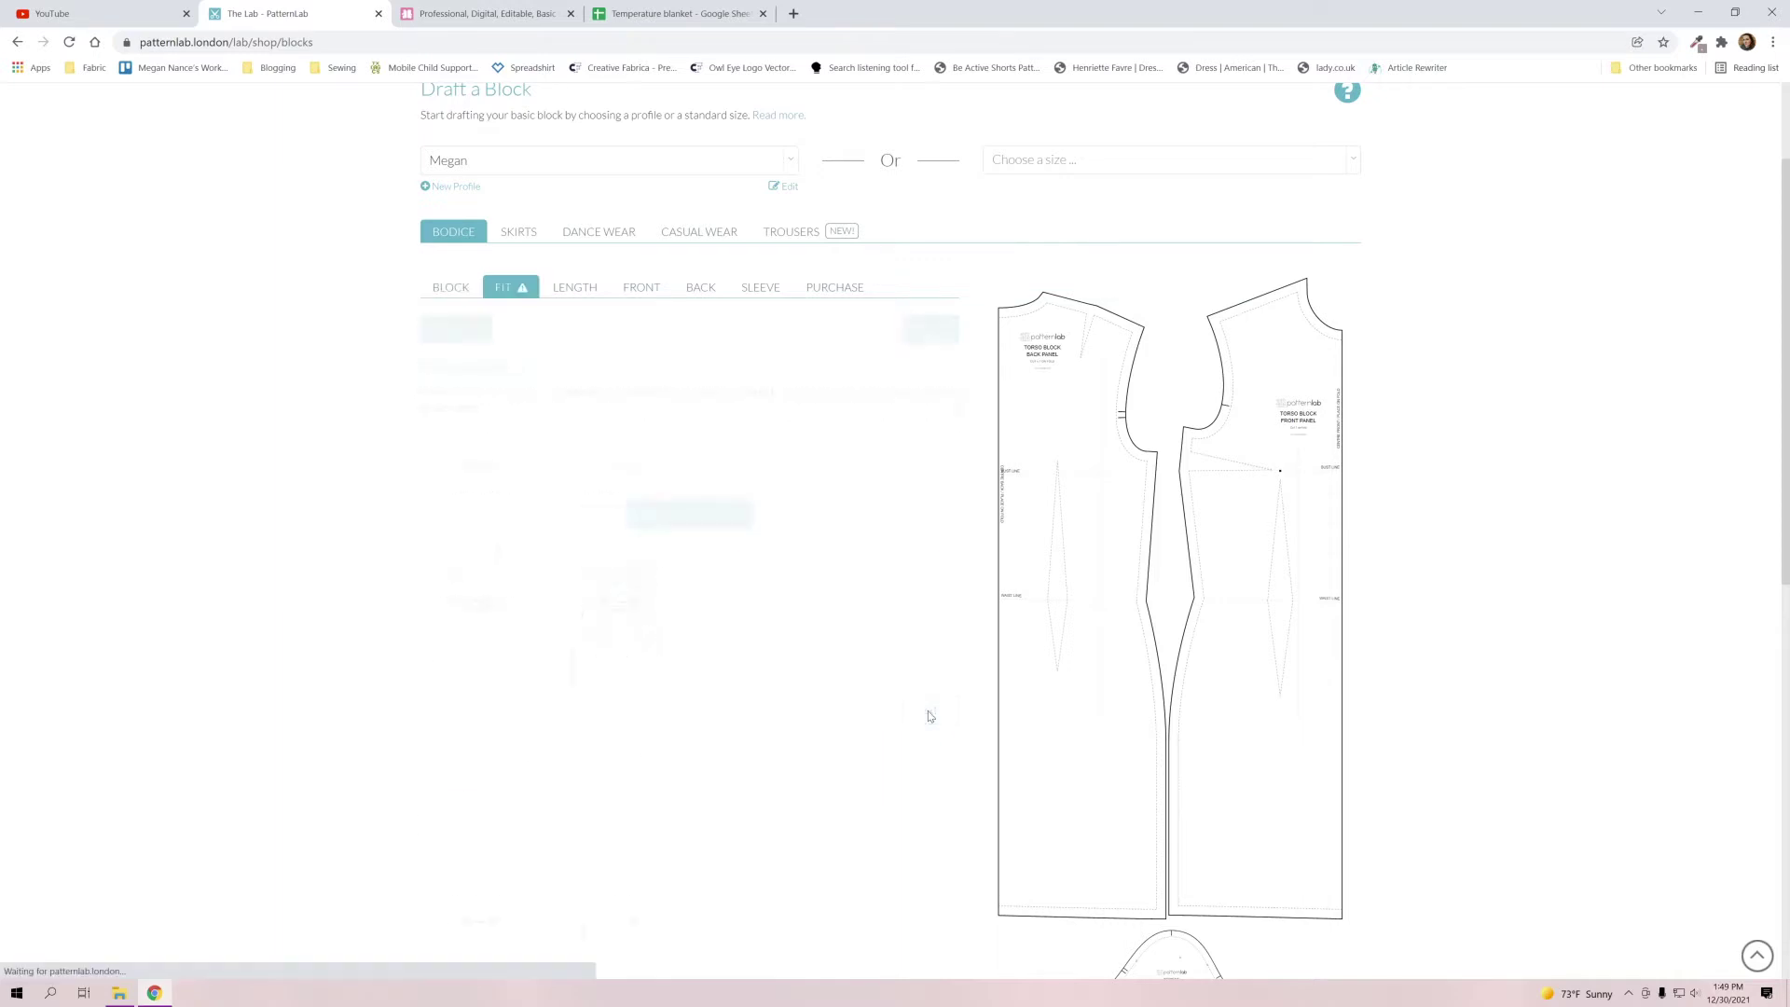
Review the torso block's waist shaping and custom ease settings, and continue to the length options.
{"action": "scroll", "coordinate": [737, 634], "scroll_direction": "down", "scroll_amount": 2}
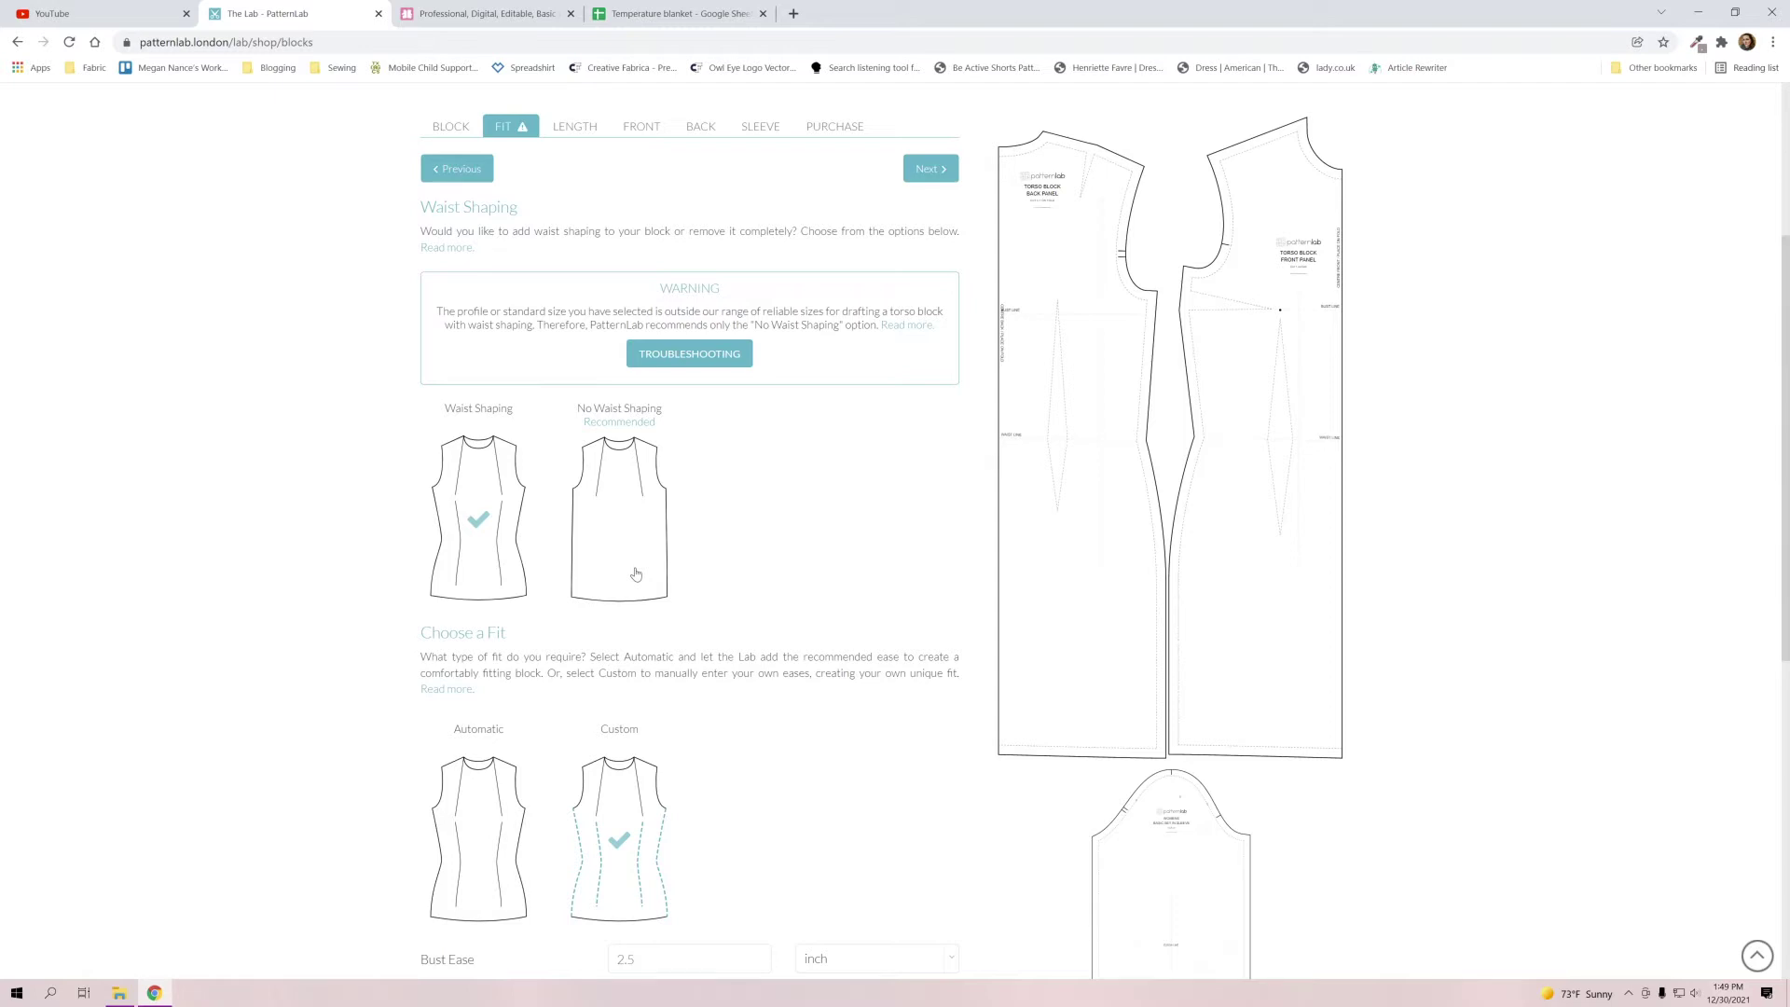
{"action": "scroll", "coordinate": [620, 891], "scroll_direction": "down", "scroll_amount": 3}
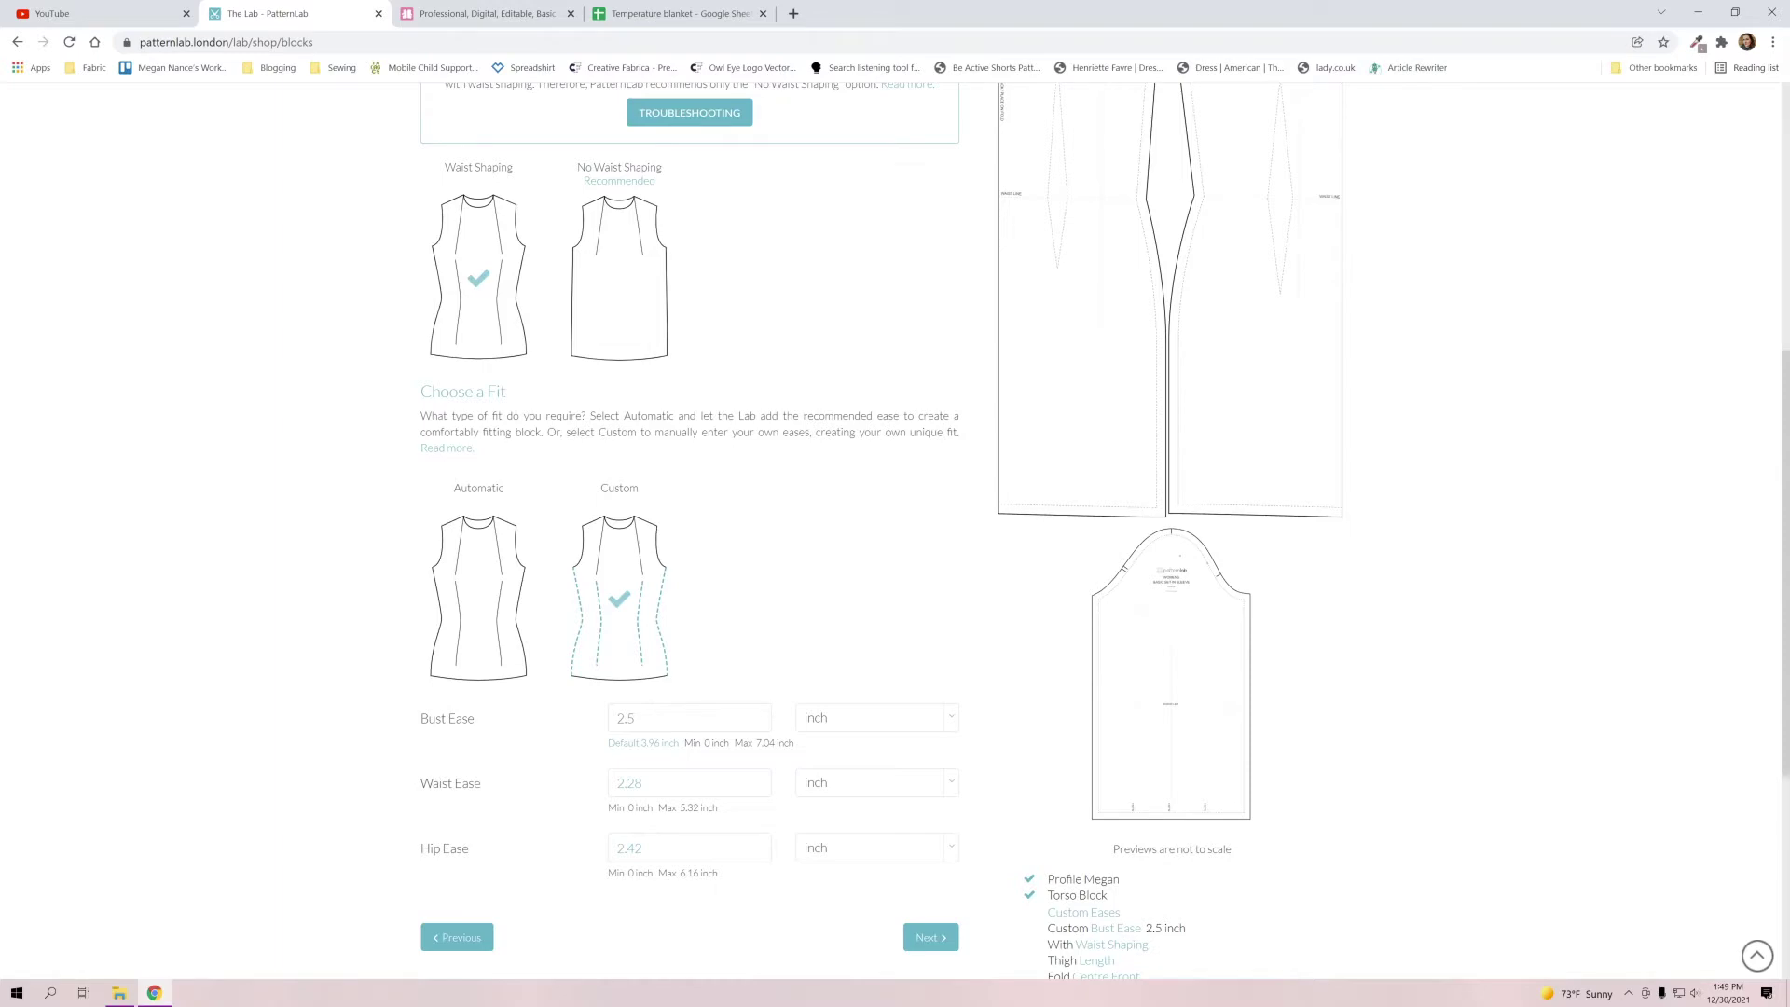
{"action": "scroll", "coordinate": [680, 703], "scroll_direction": "up", "scroll_amount": 2}
{"action": "scroll", "coordinate": [680, 703], "scroll_direction": "down", "scroll_amount": 2}
{"action": "left_click", "coordinate": [923, 937]}
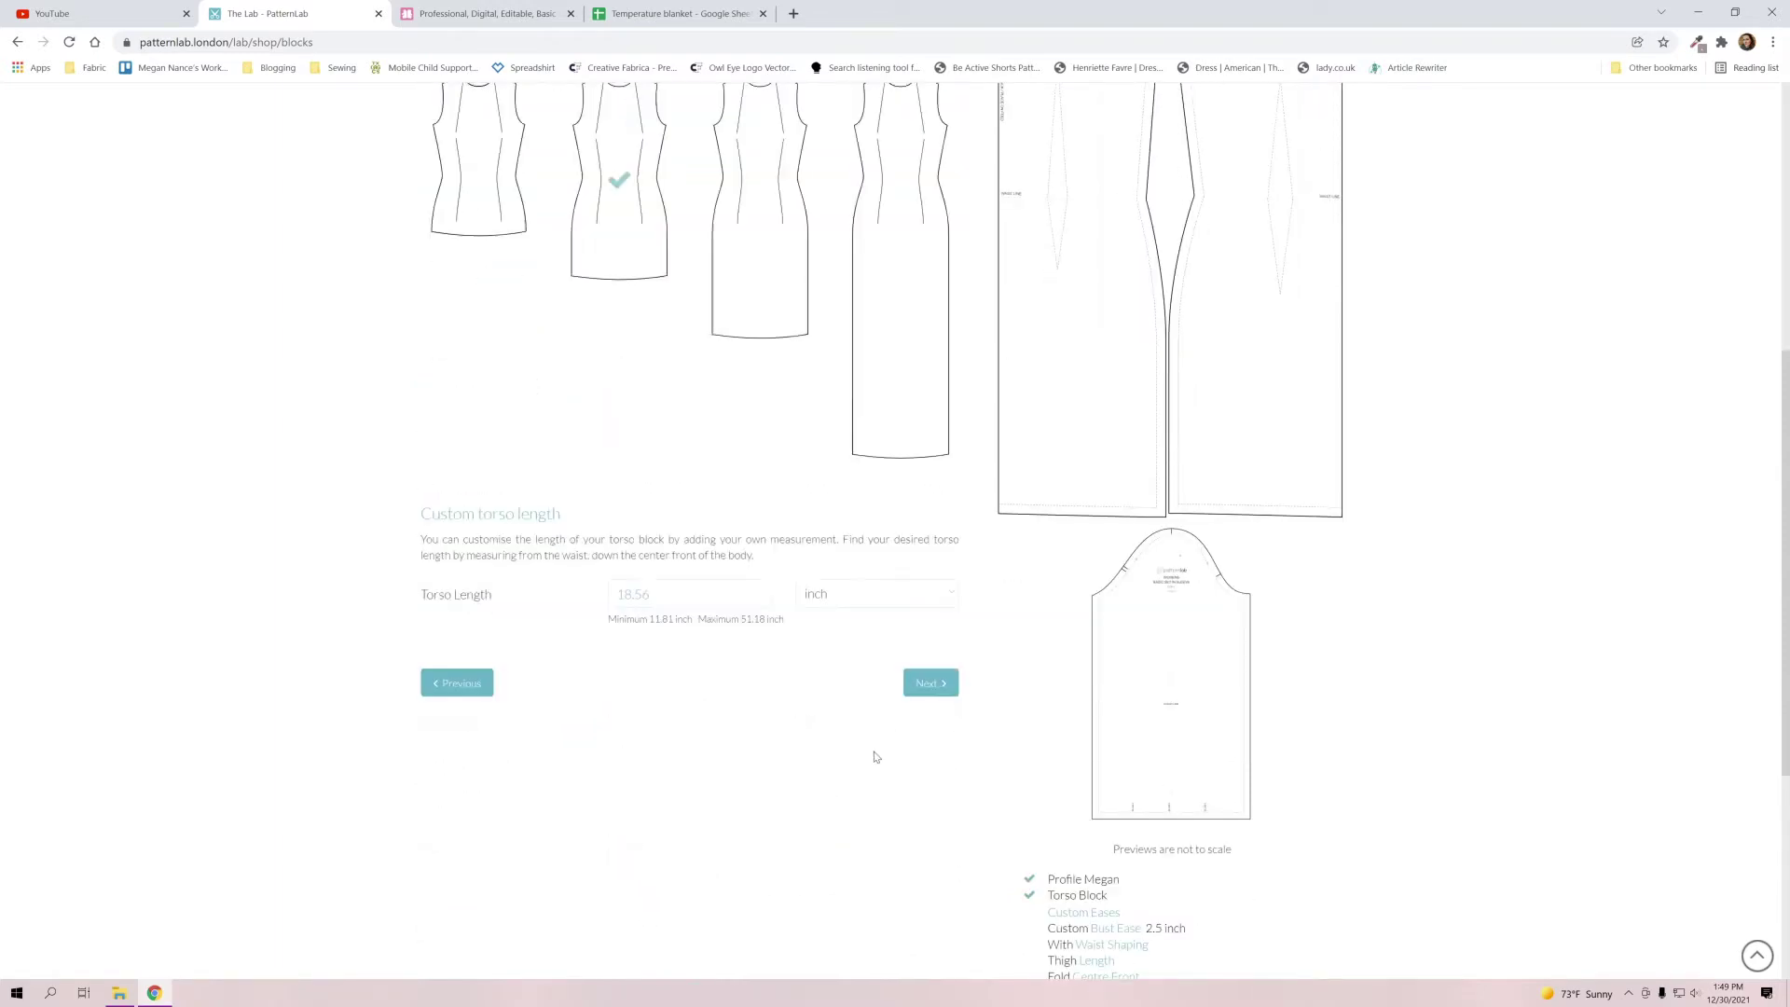
Set the torso block's length to Floor and continue to the front design options.
{"action": "scroll", "coordinate": [784, 681], "scroll_direction": "up", "scroll_amount": 2}
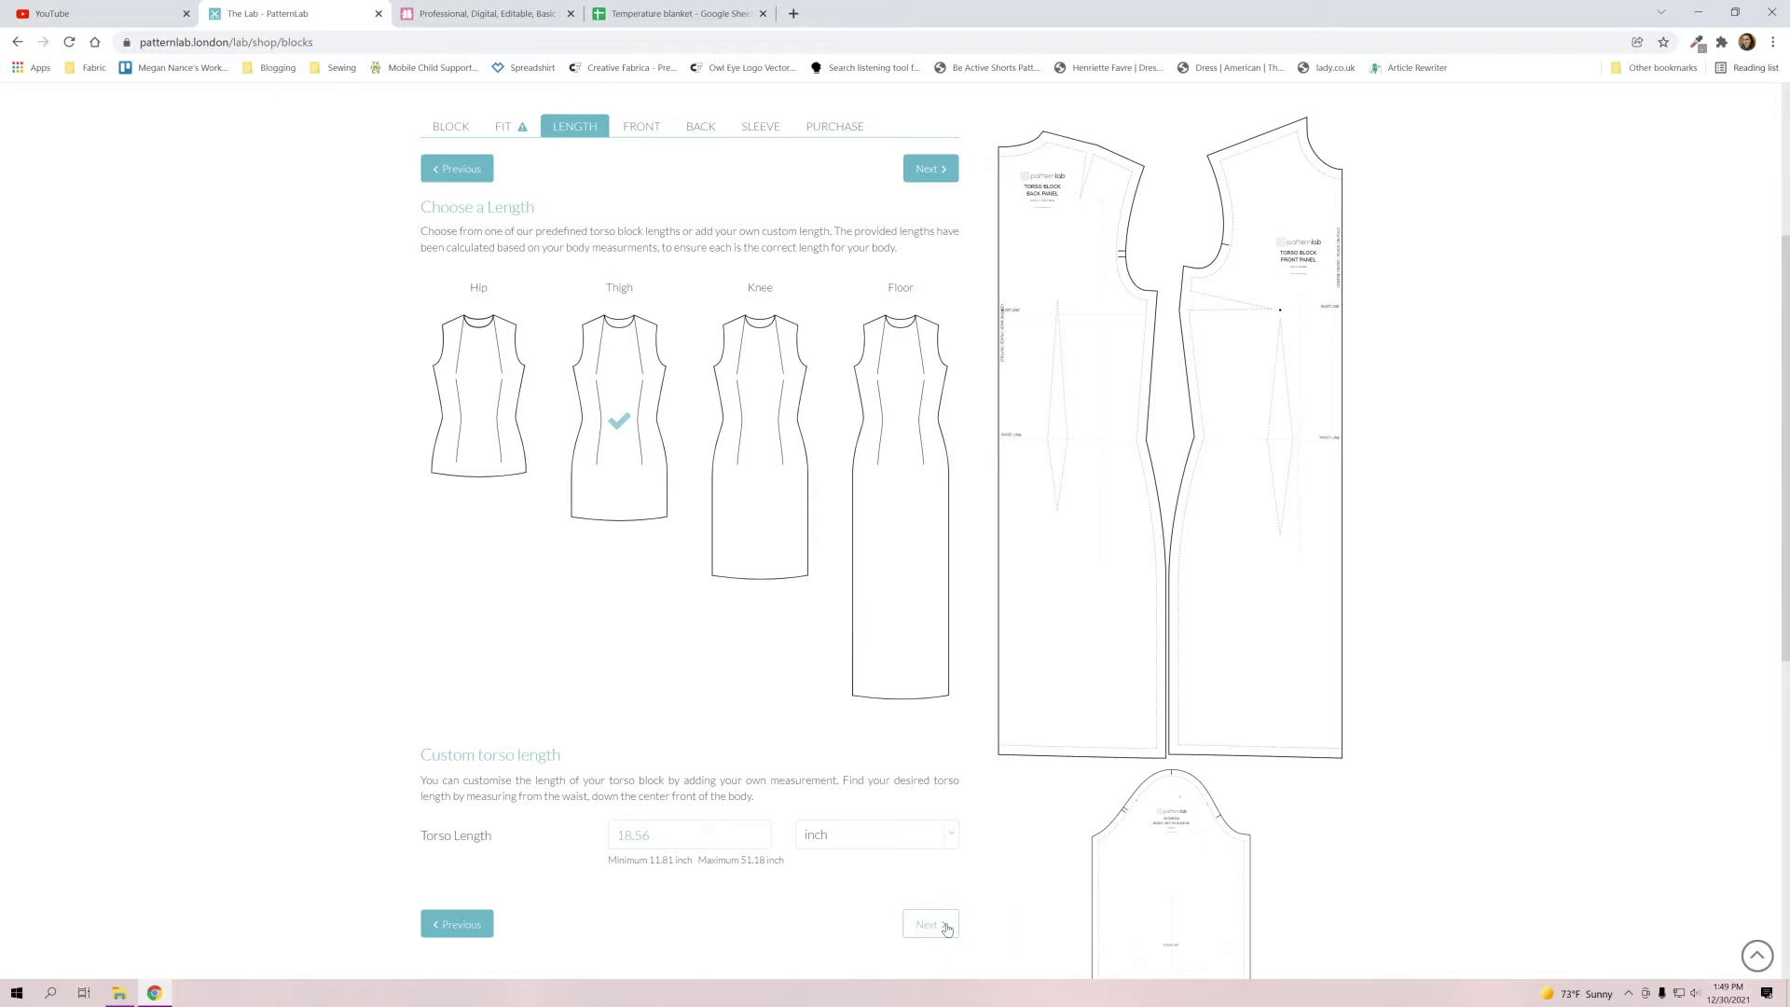
{"action": "left_click", "coordinate": [882, 602]}
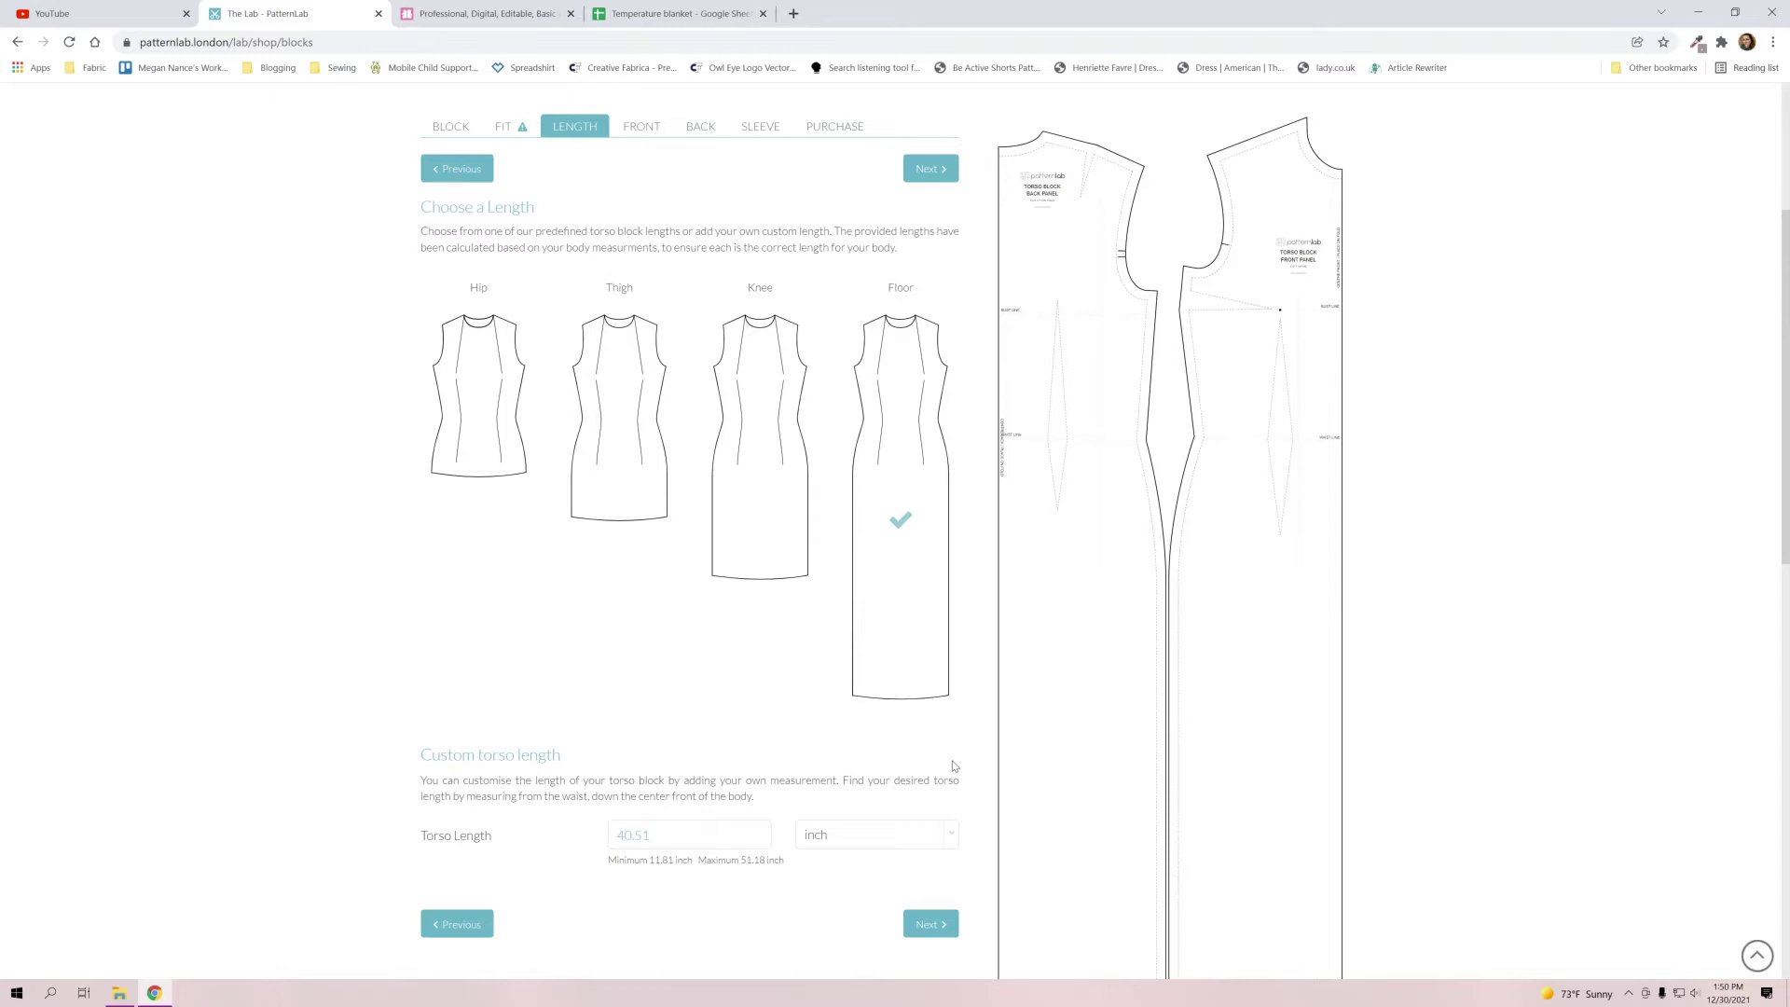
{"action": "left_click", "coordinate": [947, 934]}
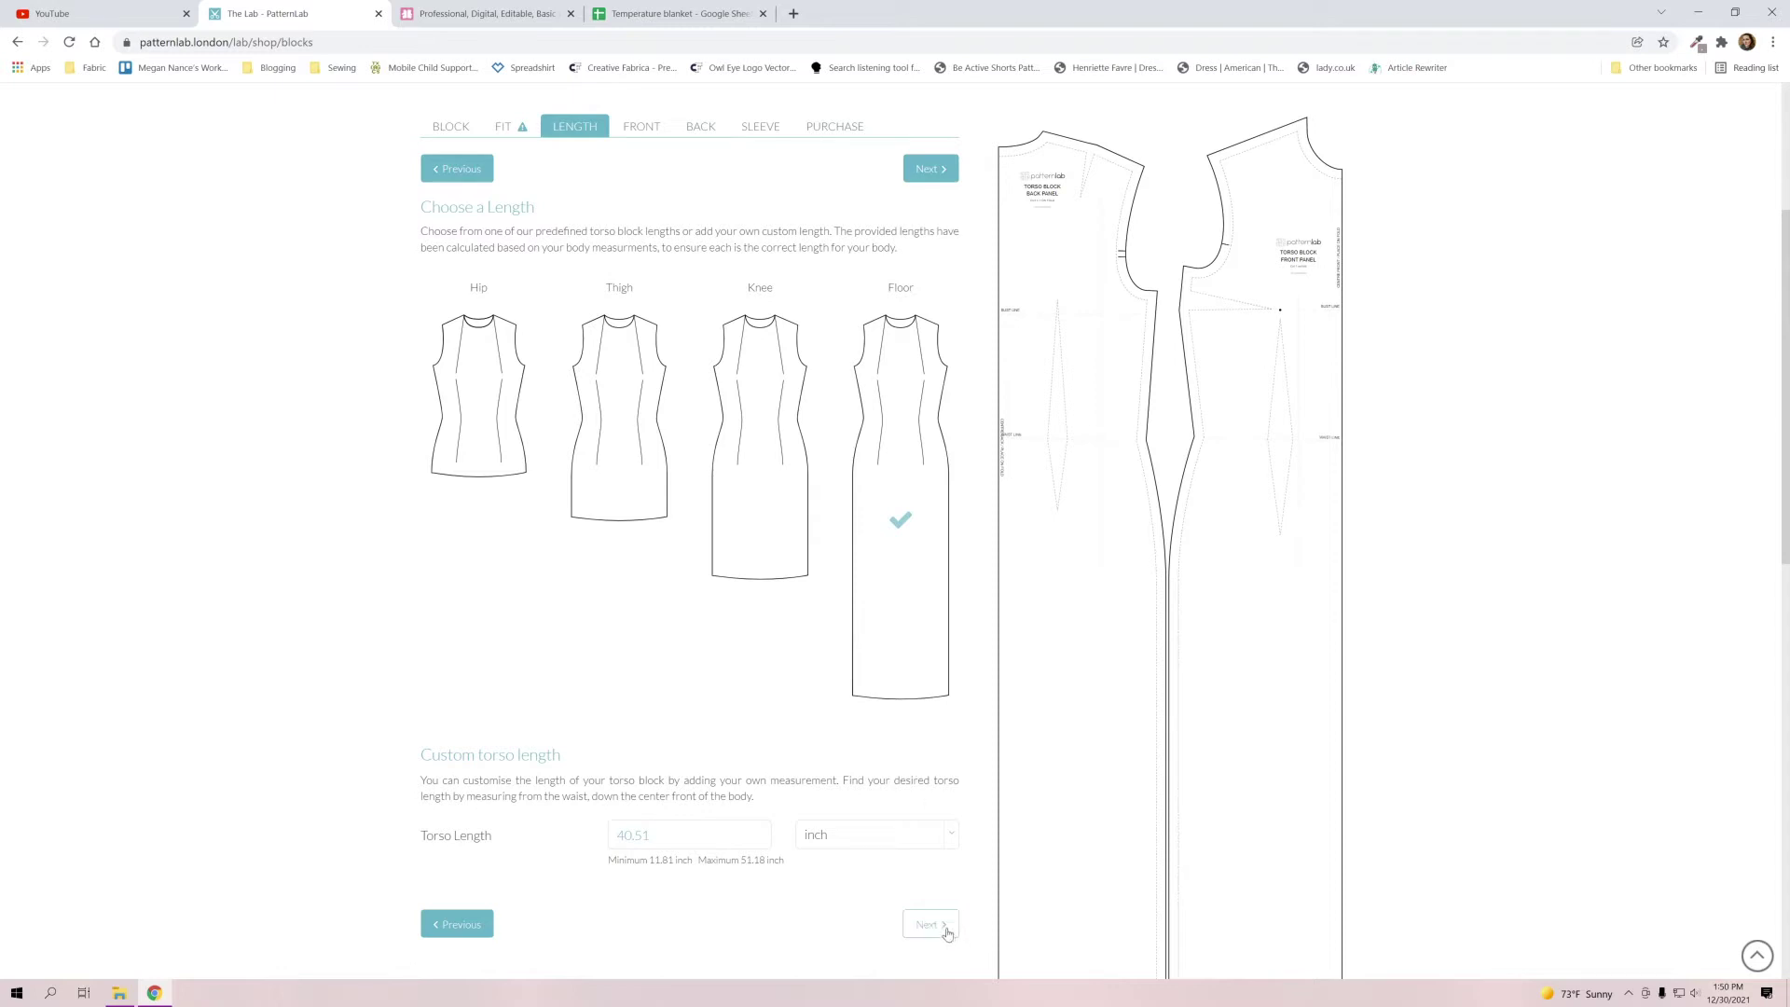
Try the Mid Shoulder dart style on the torso front and check it in the pattern preview.
{"action": "scroll", "coordinate": [704, 652], "scroll_direction": "down", "scroll_amount": 2}
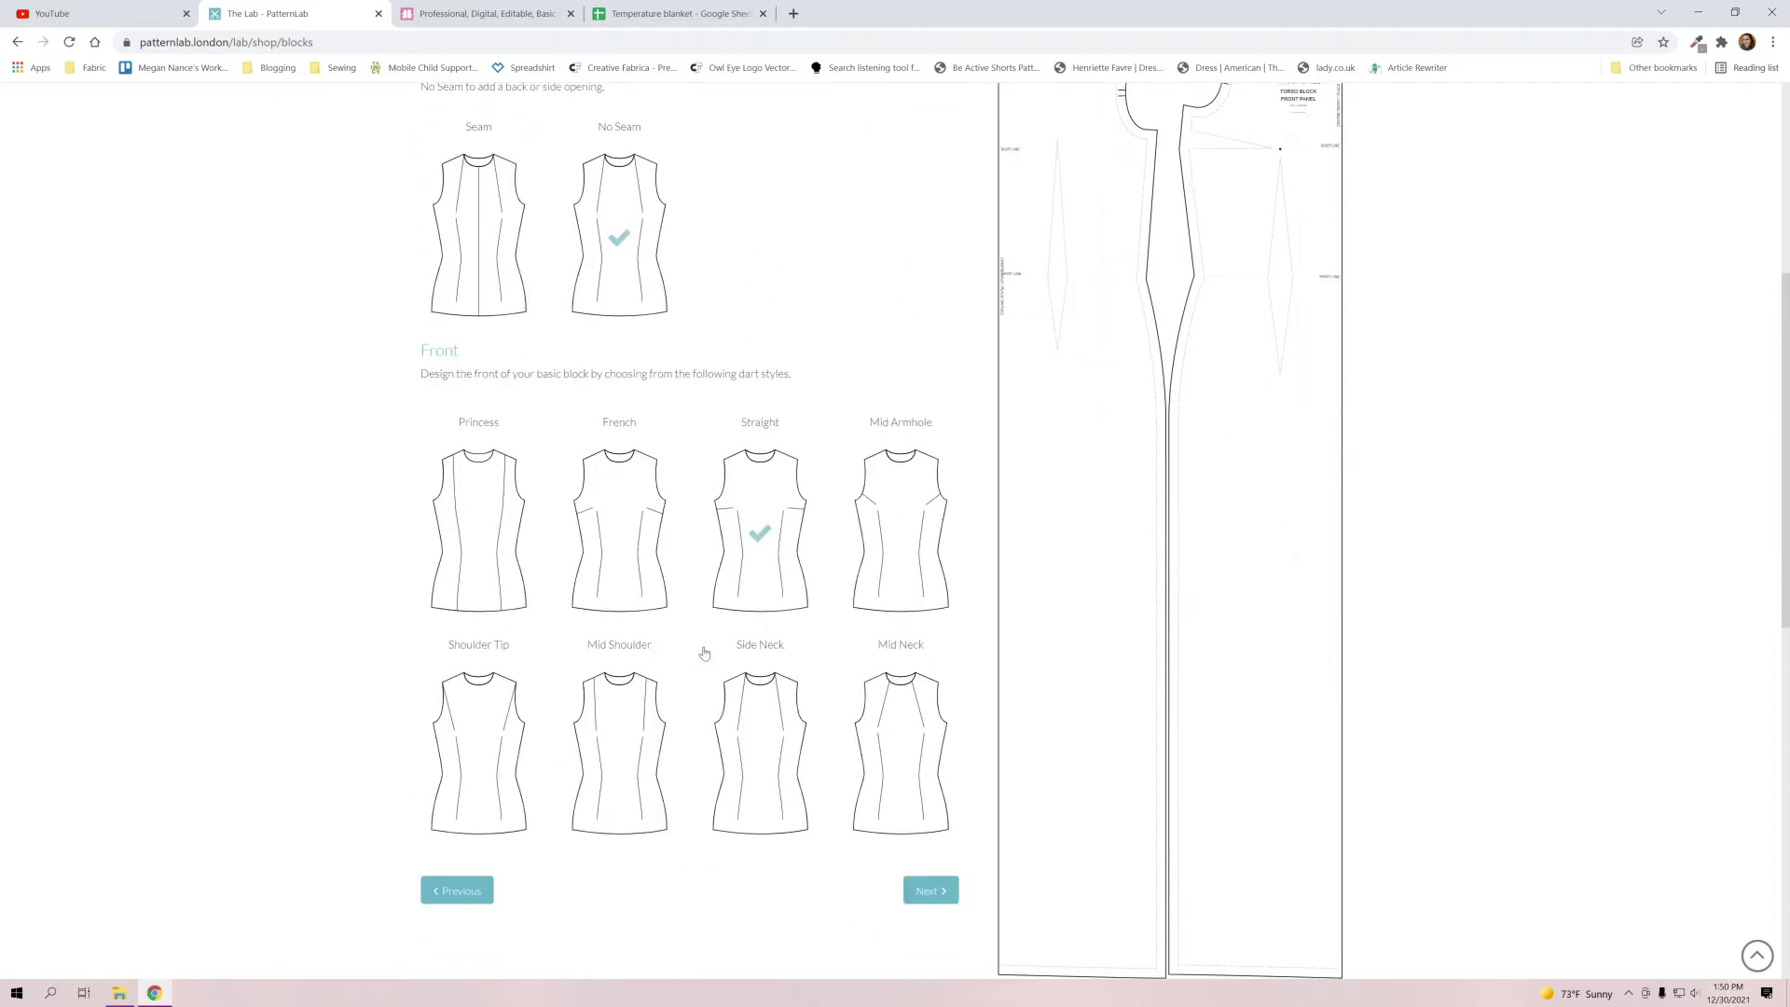
{"action": "scroll", "coordinate": [704, 653], "scroll_direction": "up", "scroll_amount": 1}
{"action": "scroll", "coordinate": [704, 653], "scroll_direction": "down", "scroll_amount": 1}
{"action": "left_click", "coordinate": [608, 733]}
{"action": "scroll", "coordinate": [651, 737], "scroll_direction": "up", "scroll_amount": 2}
{"action": "scroll", "coordinate": [650, 737], "scroll_direction": "up", "scroll_amount": 1}
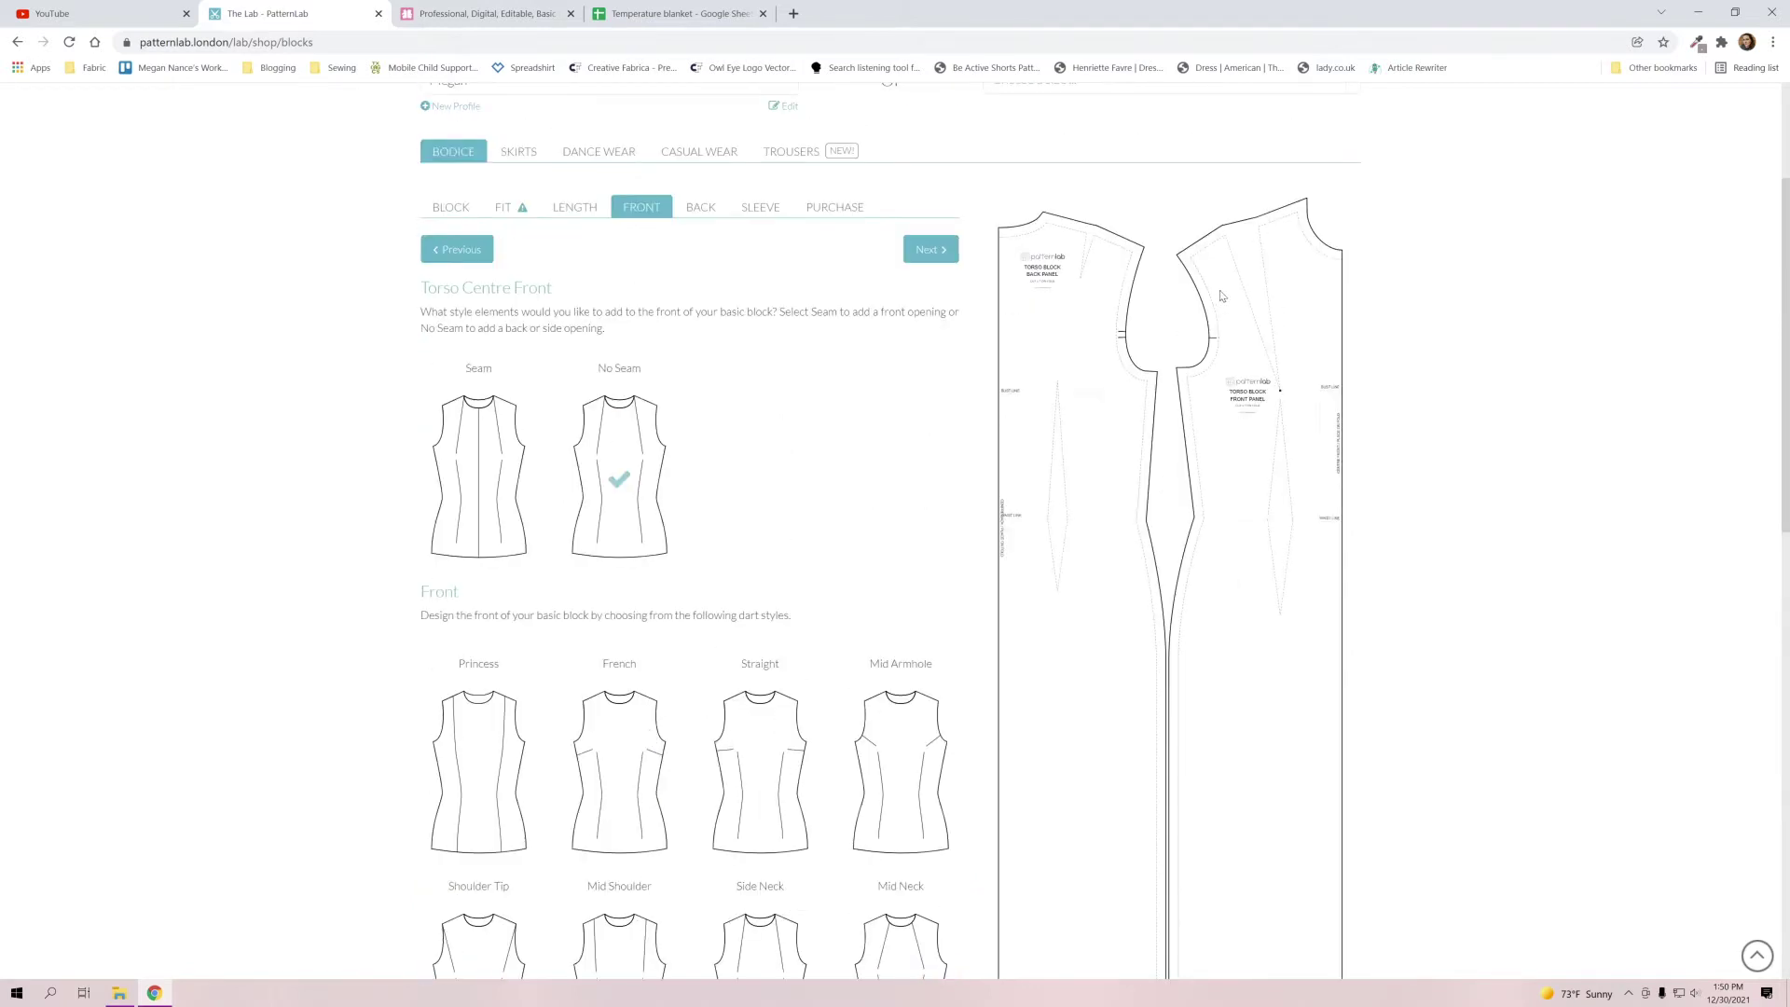
Choose the Straight front dart style and continue past the back dart styles to the sleeve settings.
{"action": "left_click", "coordinate": [765, 765]}
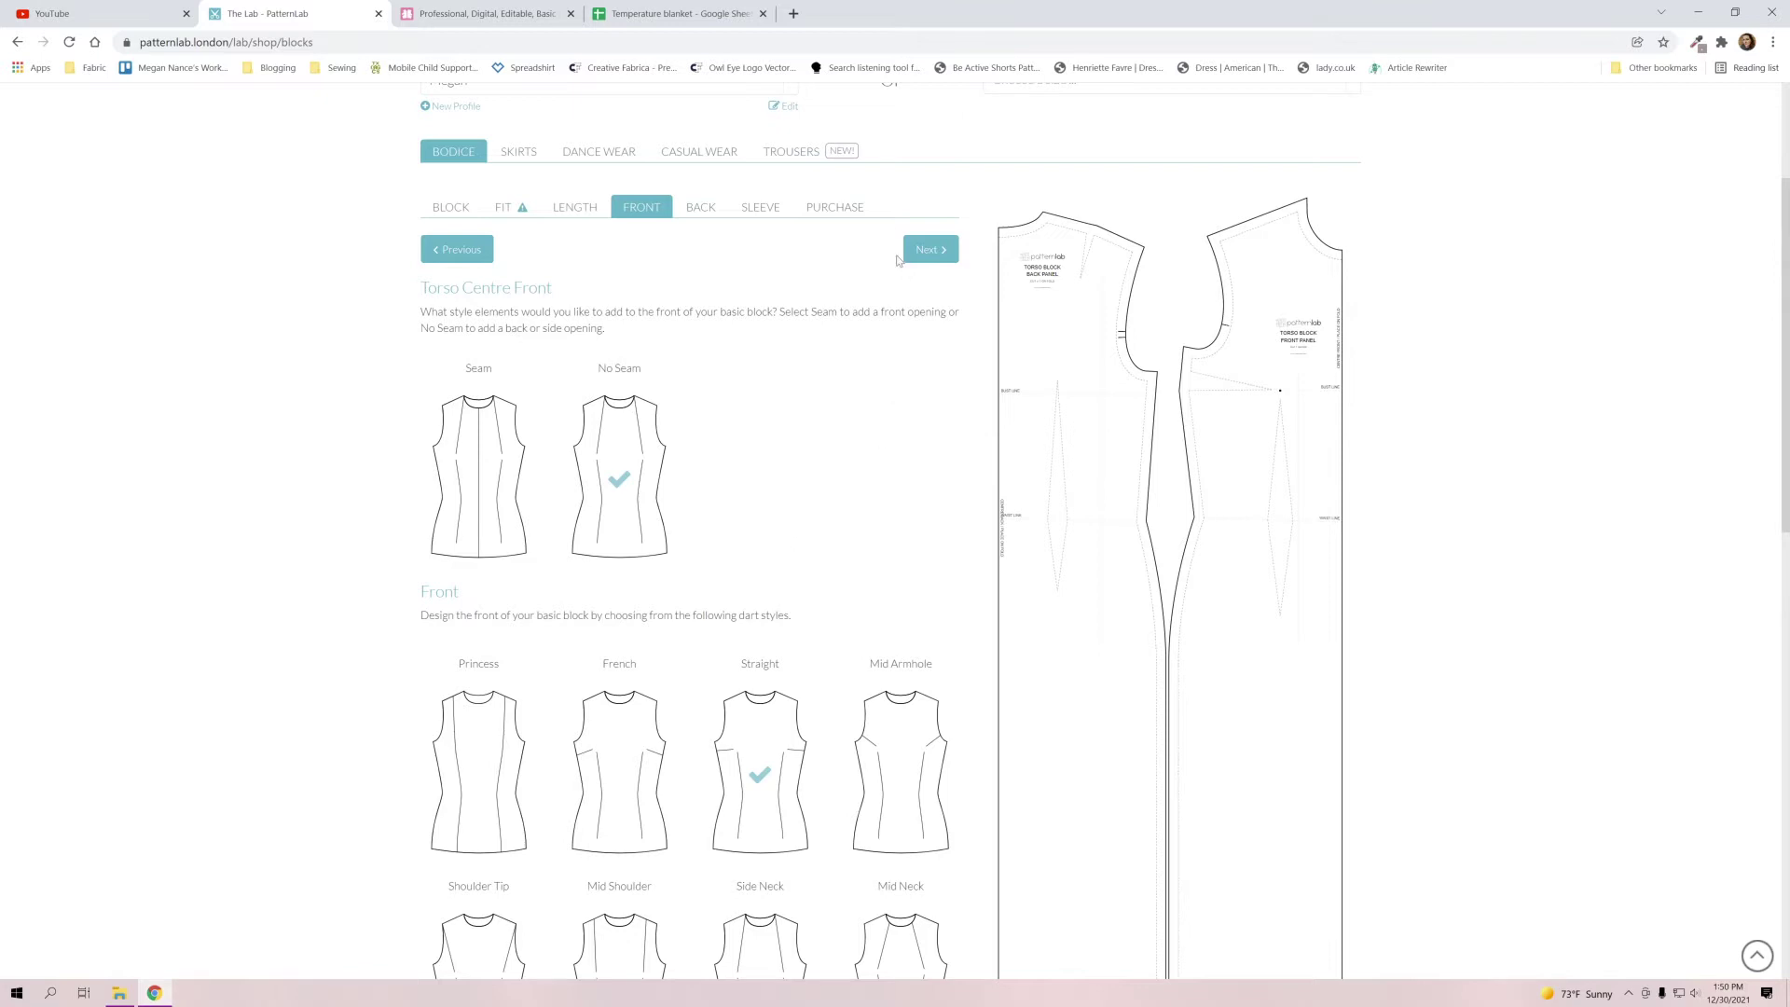
{"action": "left_click", "coordinate": [928, 248]}
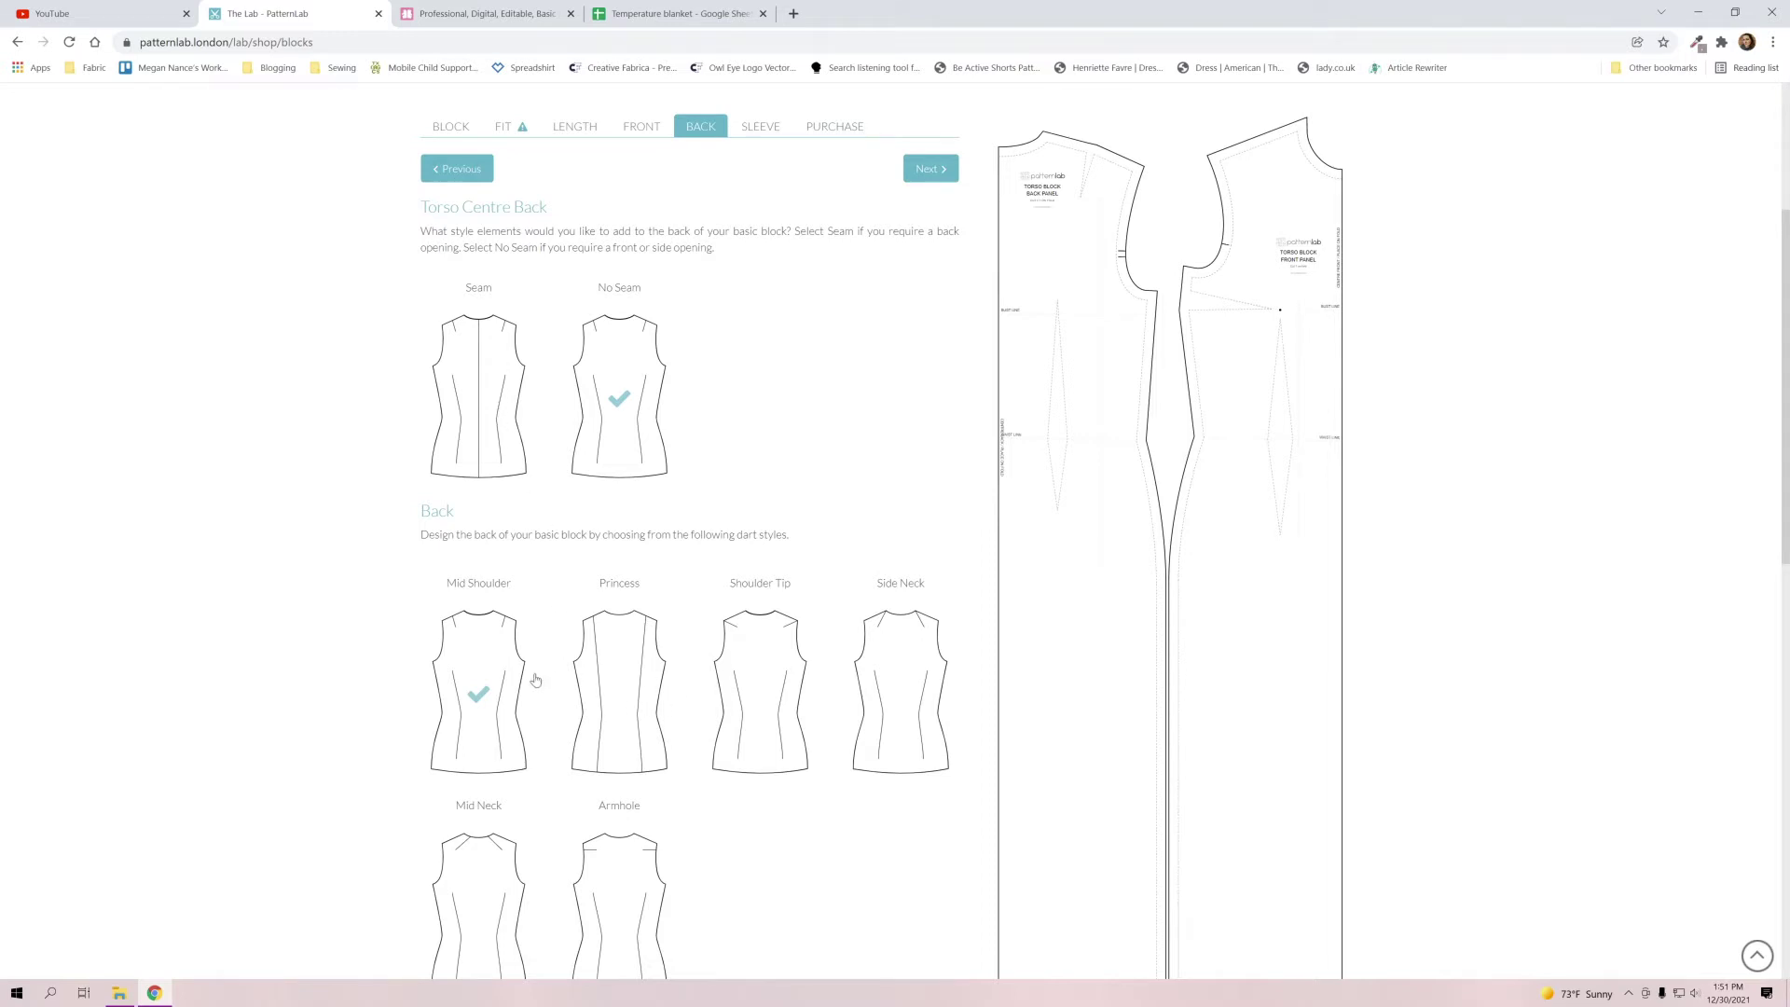
{"action": "scroll", "coordinate": [504, 690], "scroll_direction": "down", "scroll_amount": 2}
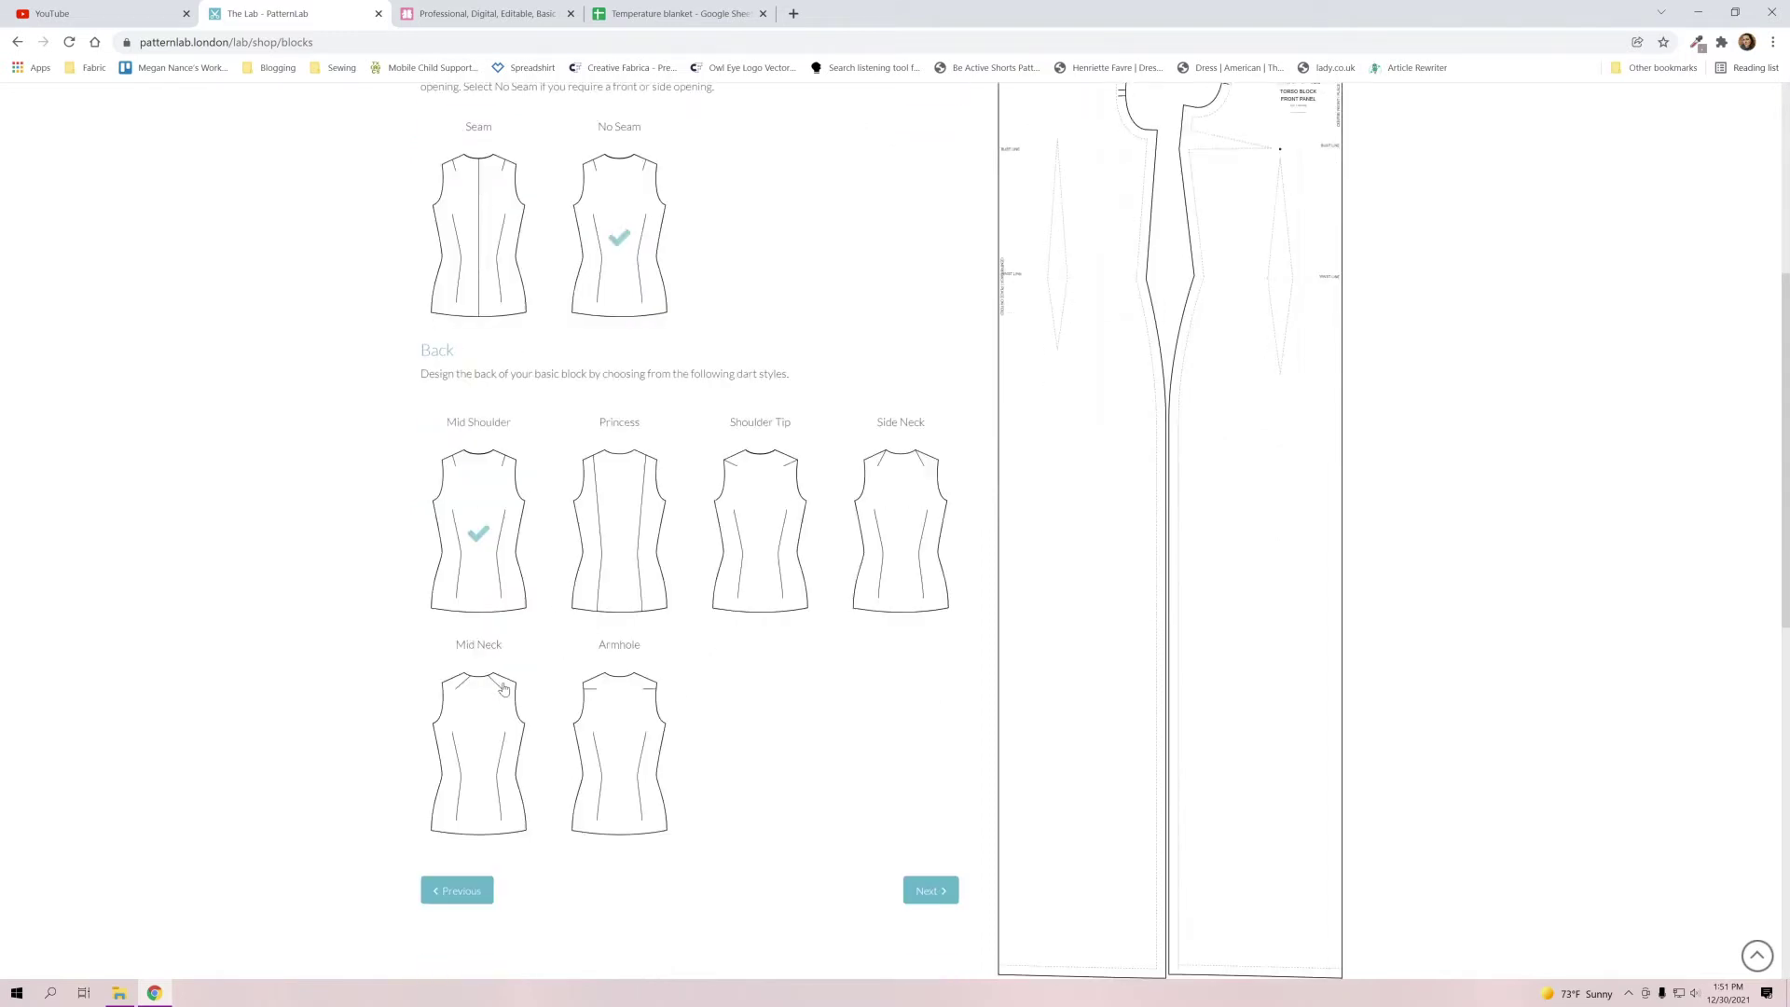
{"action": "left_click", "coordinate": [940, 893]}
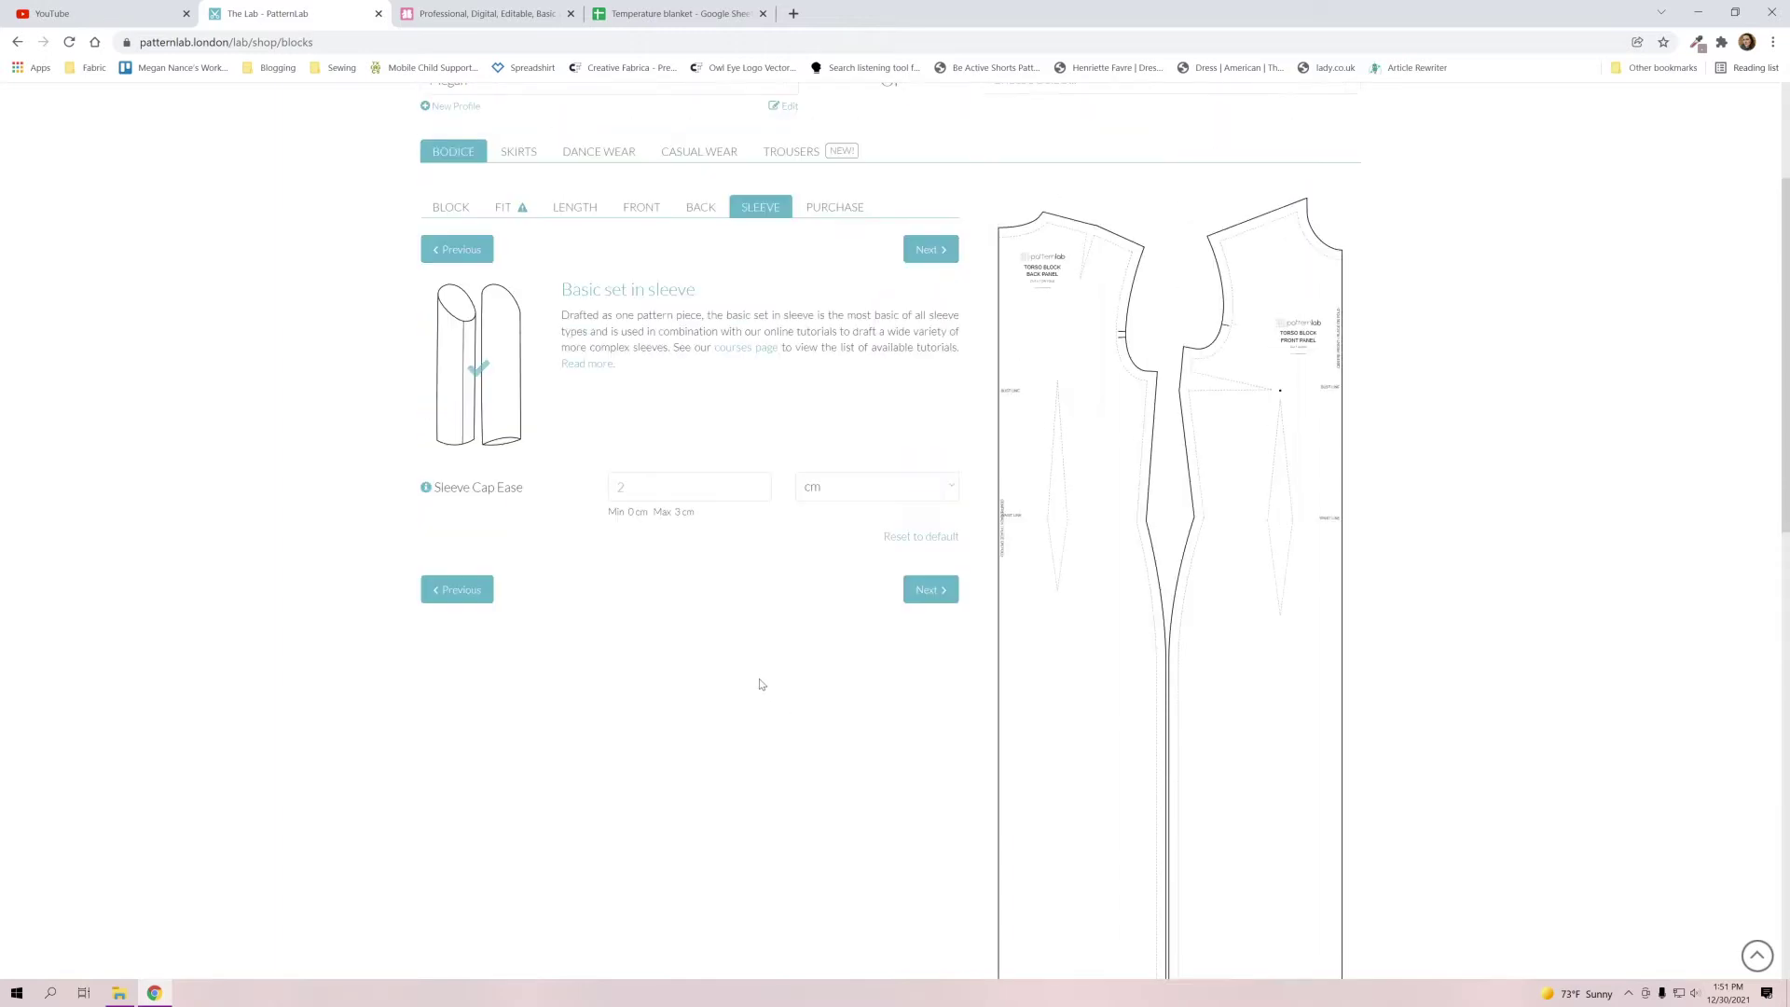
Set the sleeve cap ease unit to inch and continue to the purchase options.
{"action": "left_click", "coordinate": [813, 488]}
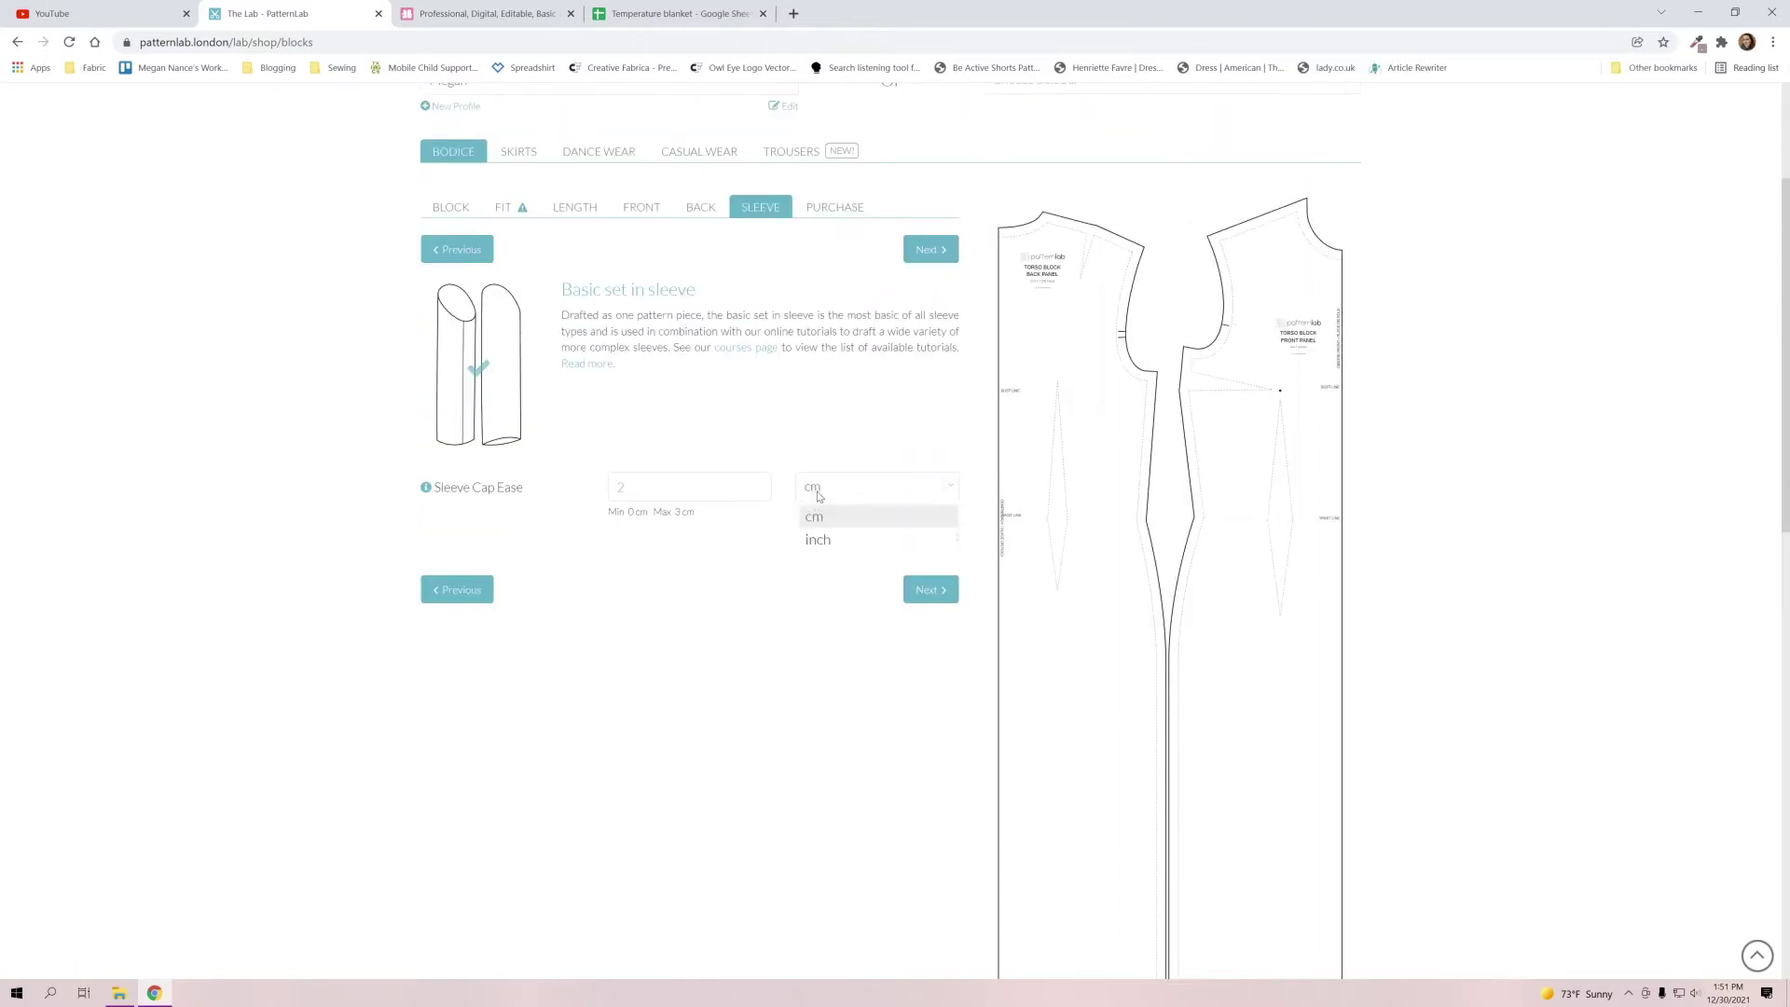
{"action": "left_click", "coordinate": [832, 538]}
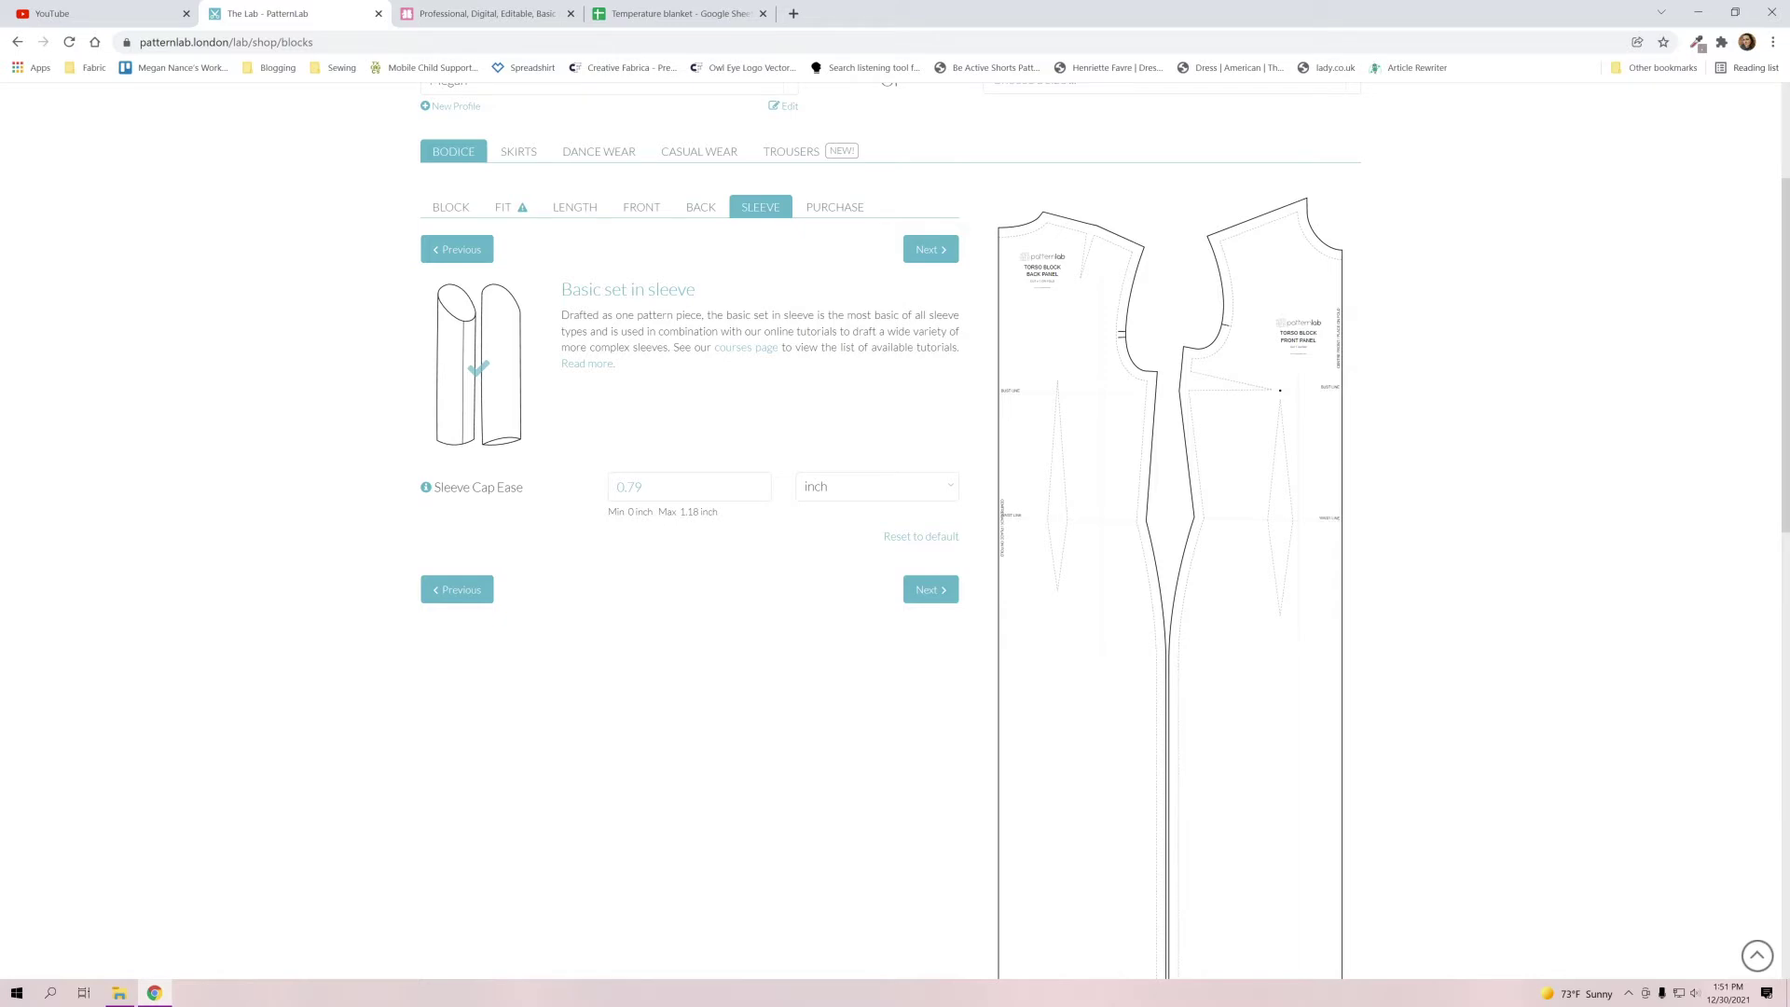
{"action": "left_click", "coordinate": [931, 586]}
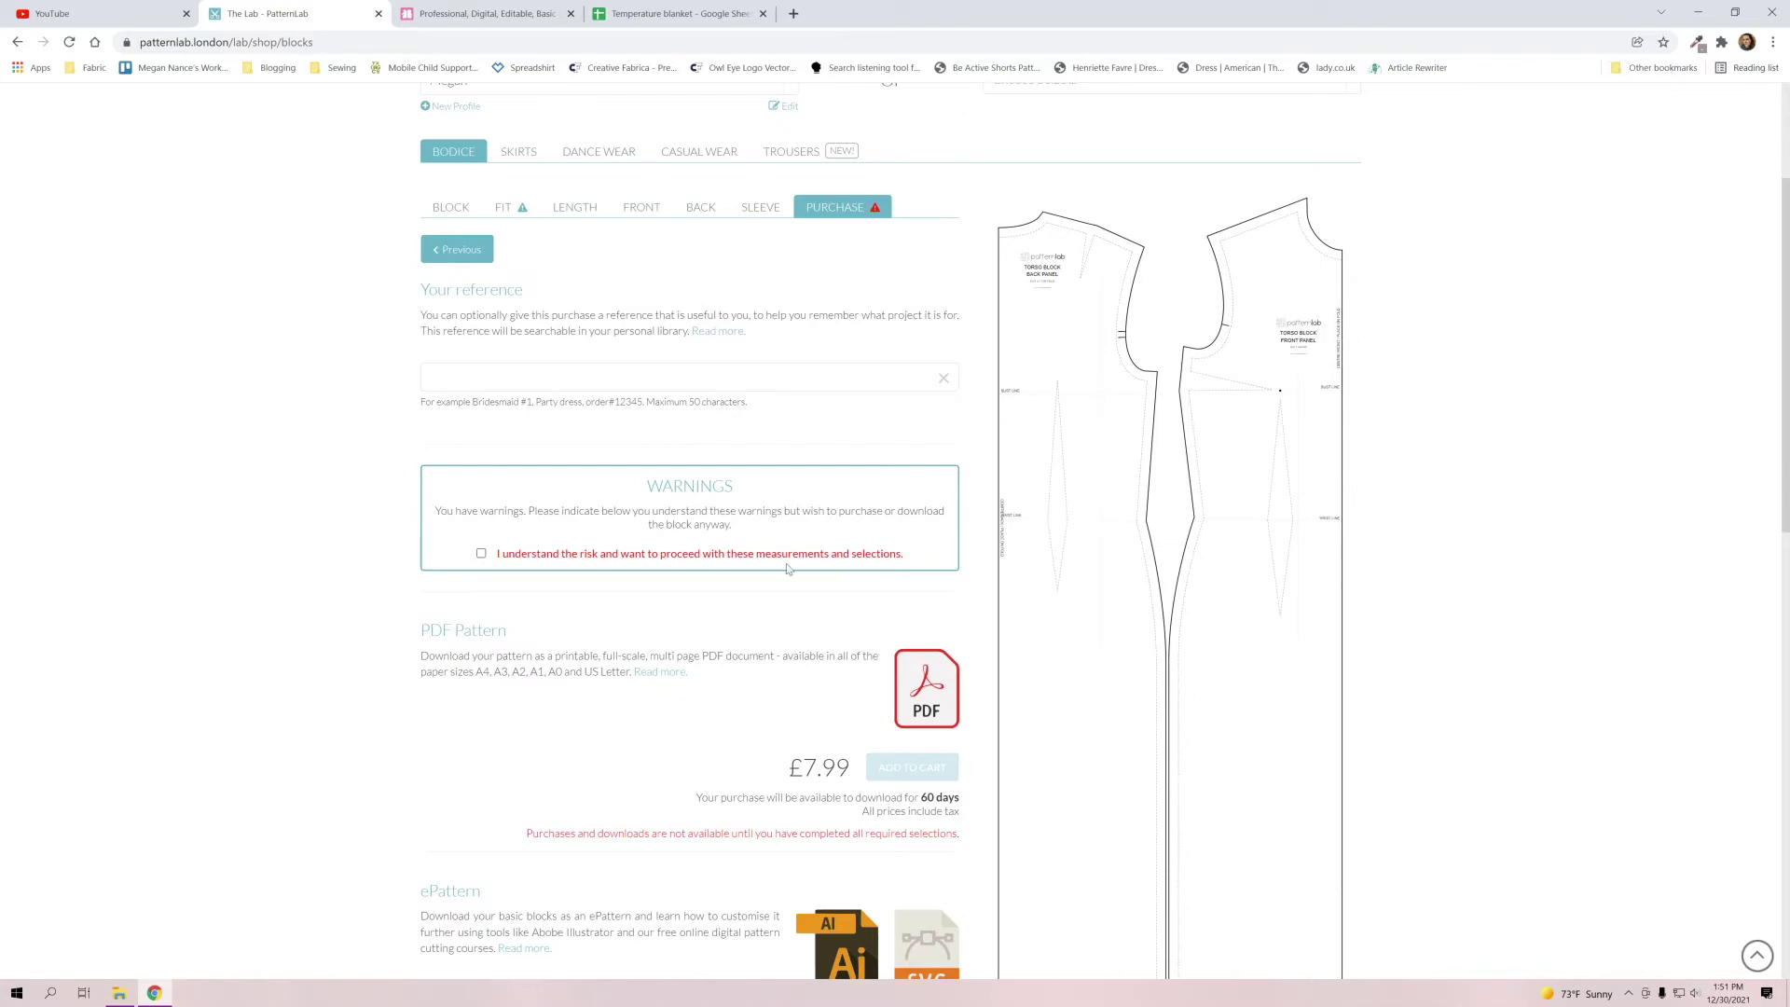
Review the PDF pattern and ePattern purchase options for the torso block.
{"action": "scroll", "coordinate": [794, 560], "scroll_direction": "down", "scroll_amount": 2}
{"action": "scroll", "coordinate": [809, 664], "scroll_direction": "down", "scroll_amount": 1}
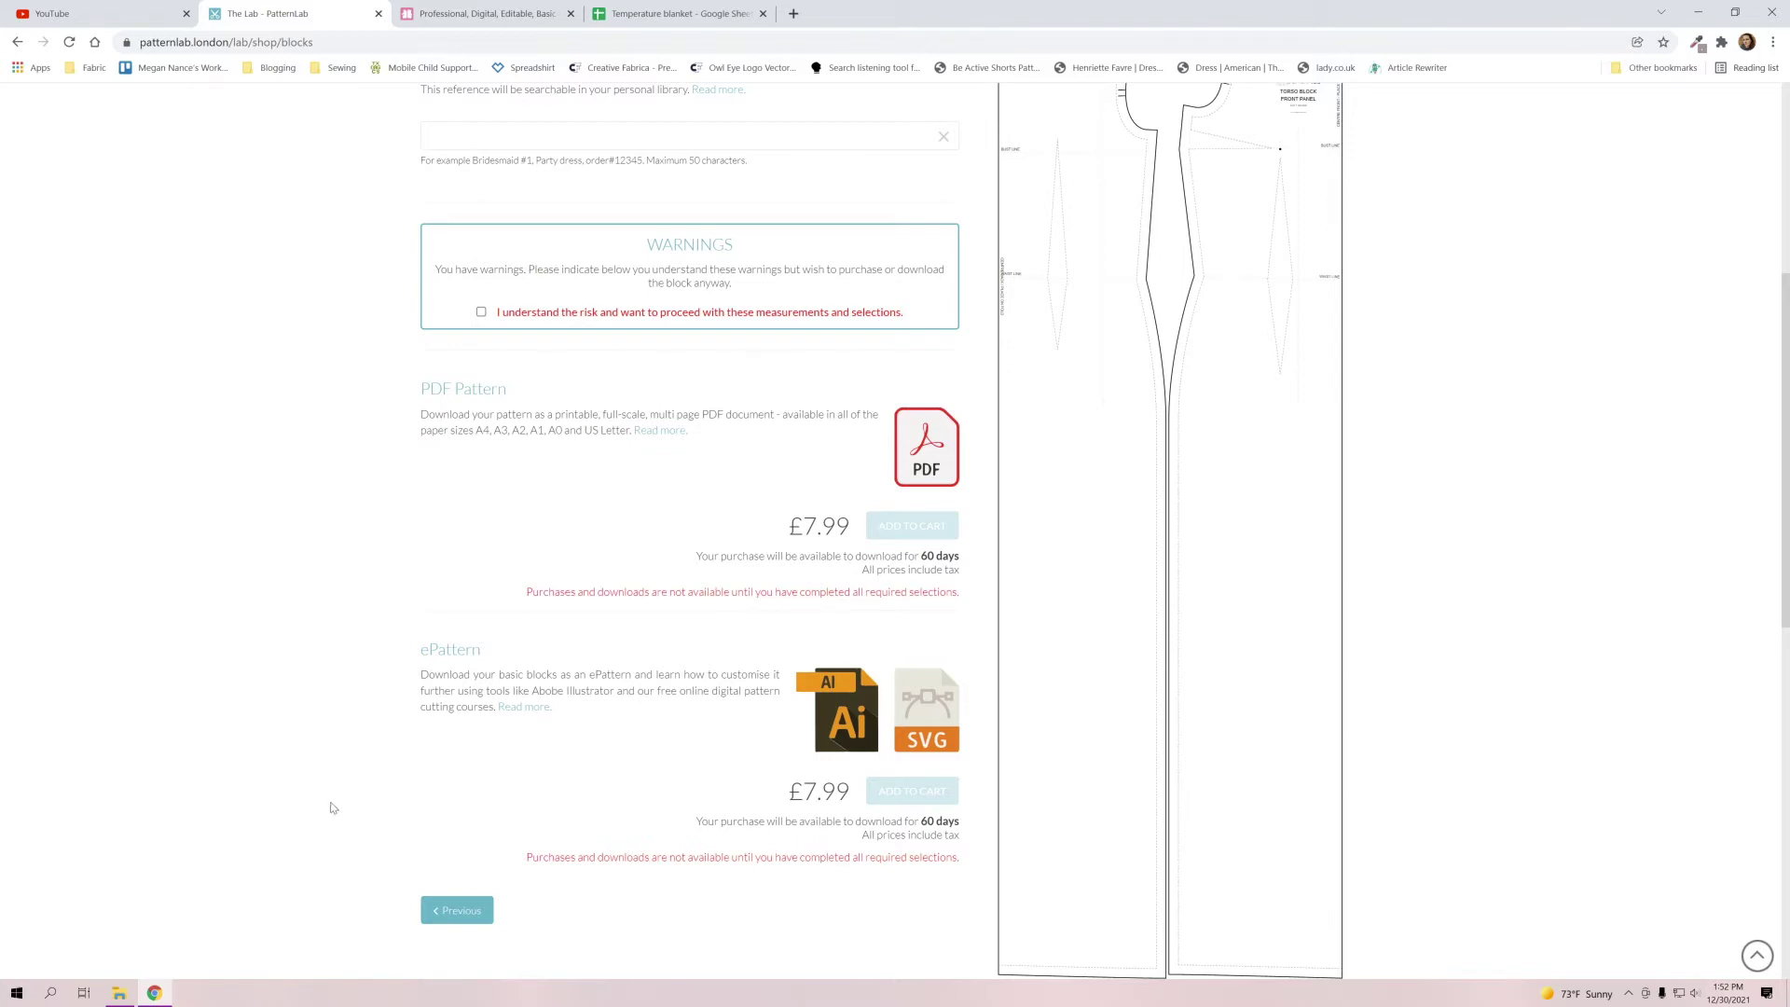
{"action": "scroll", "coordinate": [340, 807], "scroll_direction": "up", "scroll_amount": 5}
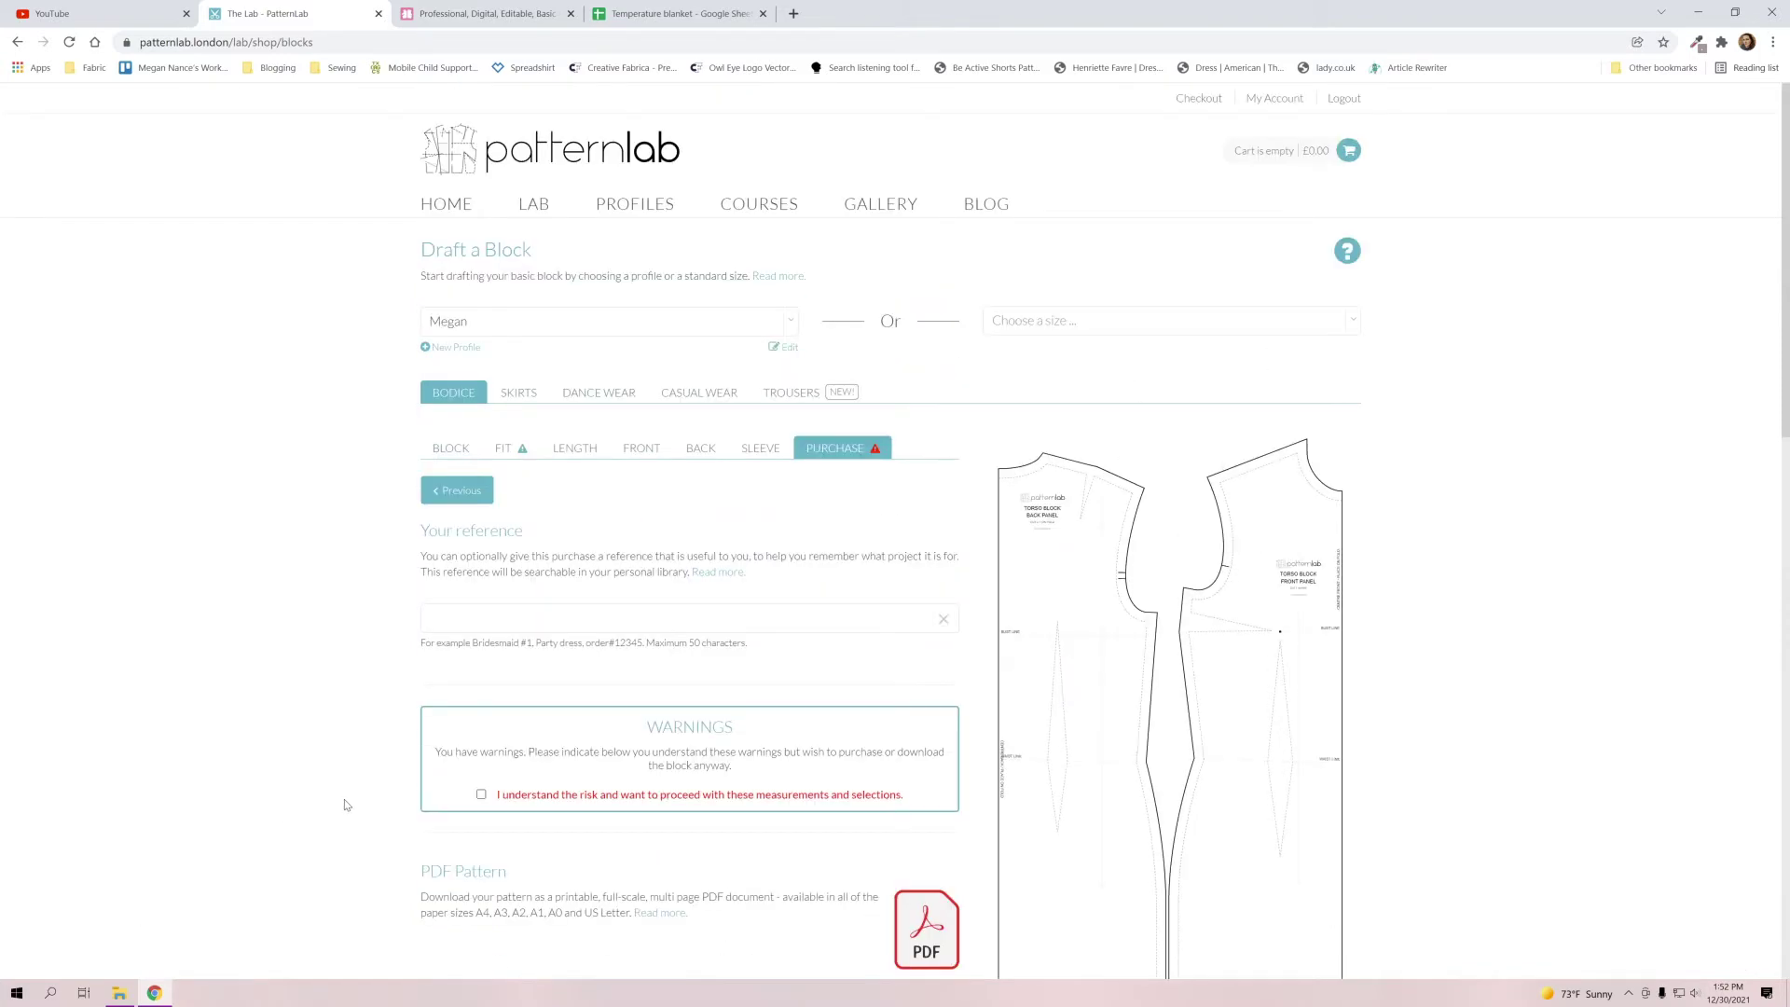
Switch to the trousers category and continue with the Trouser block to its fit options.
{"action": "left_click", "coordinate": [790, 392]}
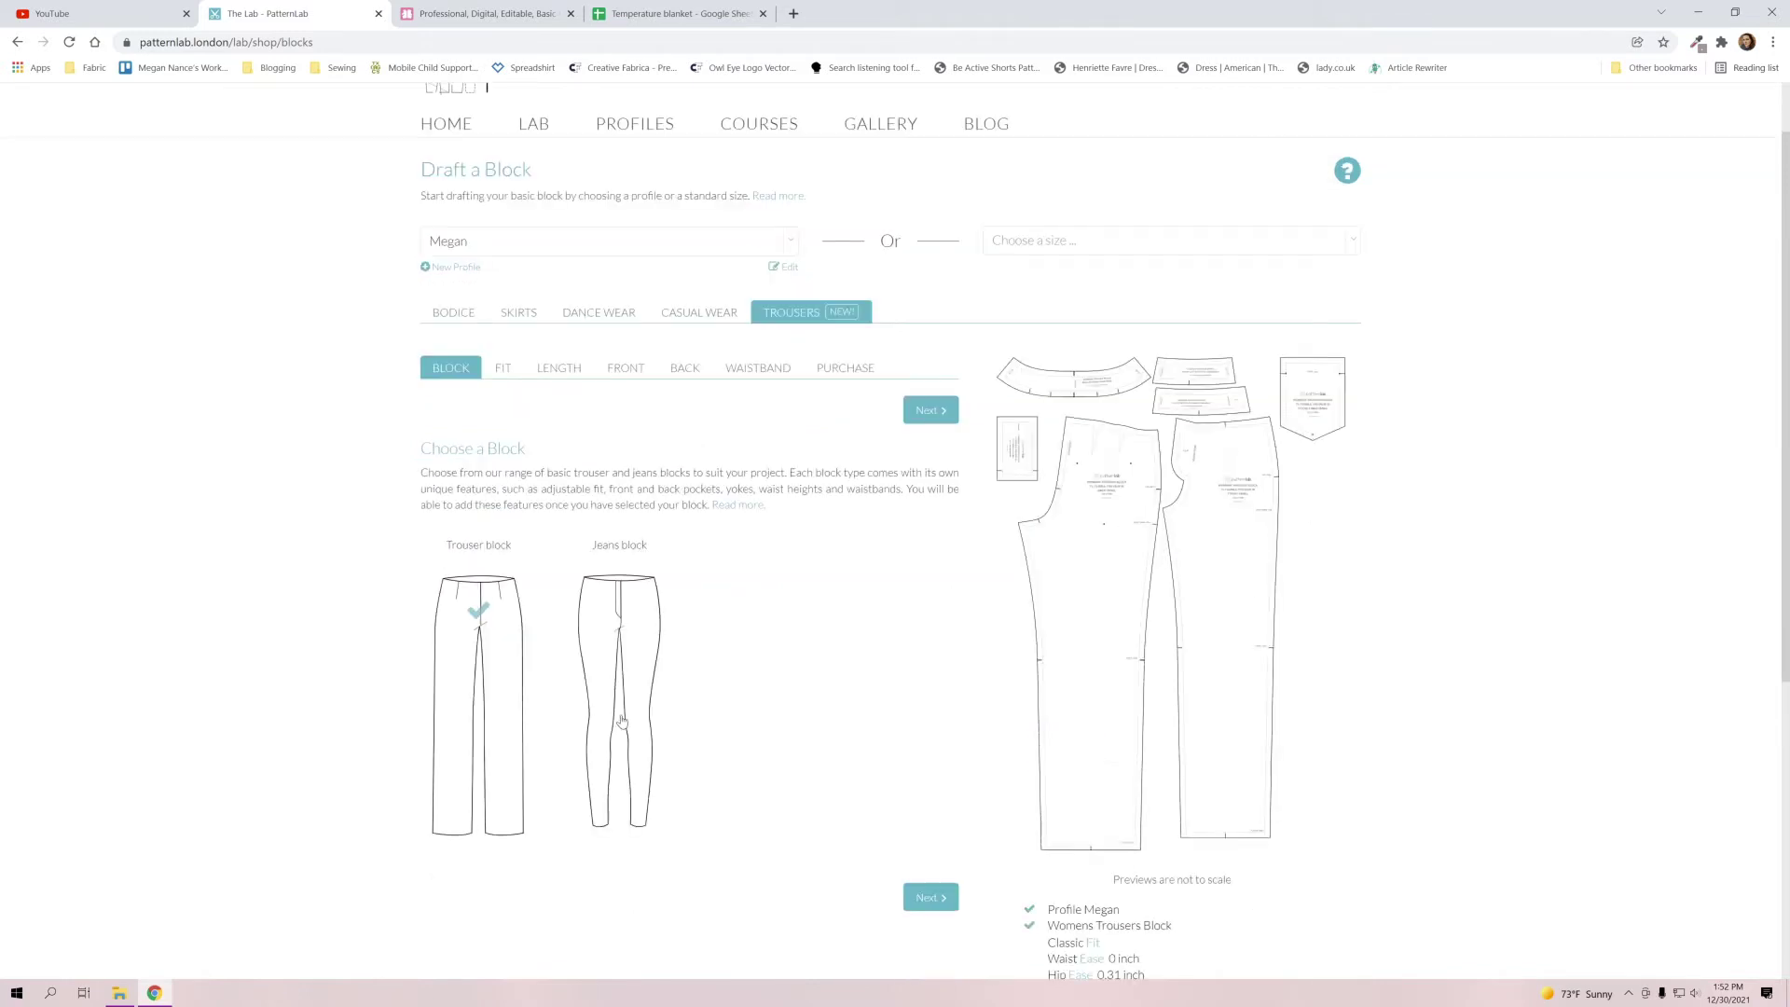
{"action": "scroll", "coordinate": [827, 726], "scroll_direction": "down", "scroll_amount": 3}
{"action": "left_click", "coordinate": [954, 738]}
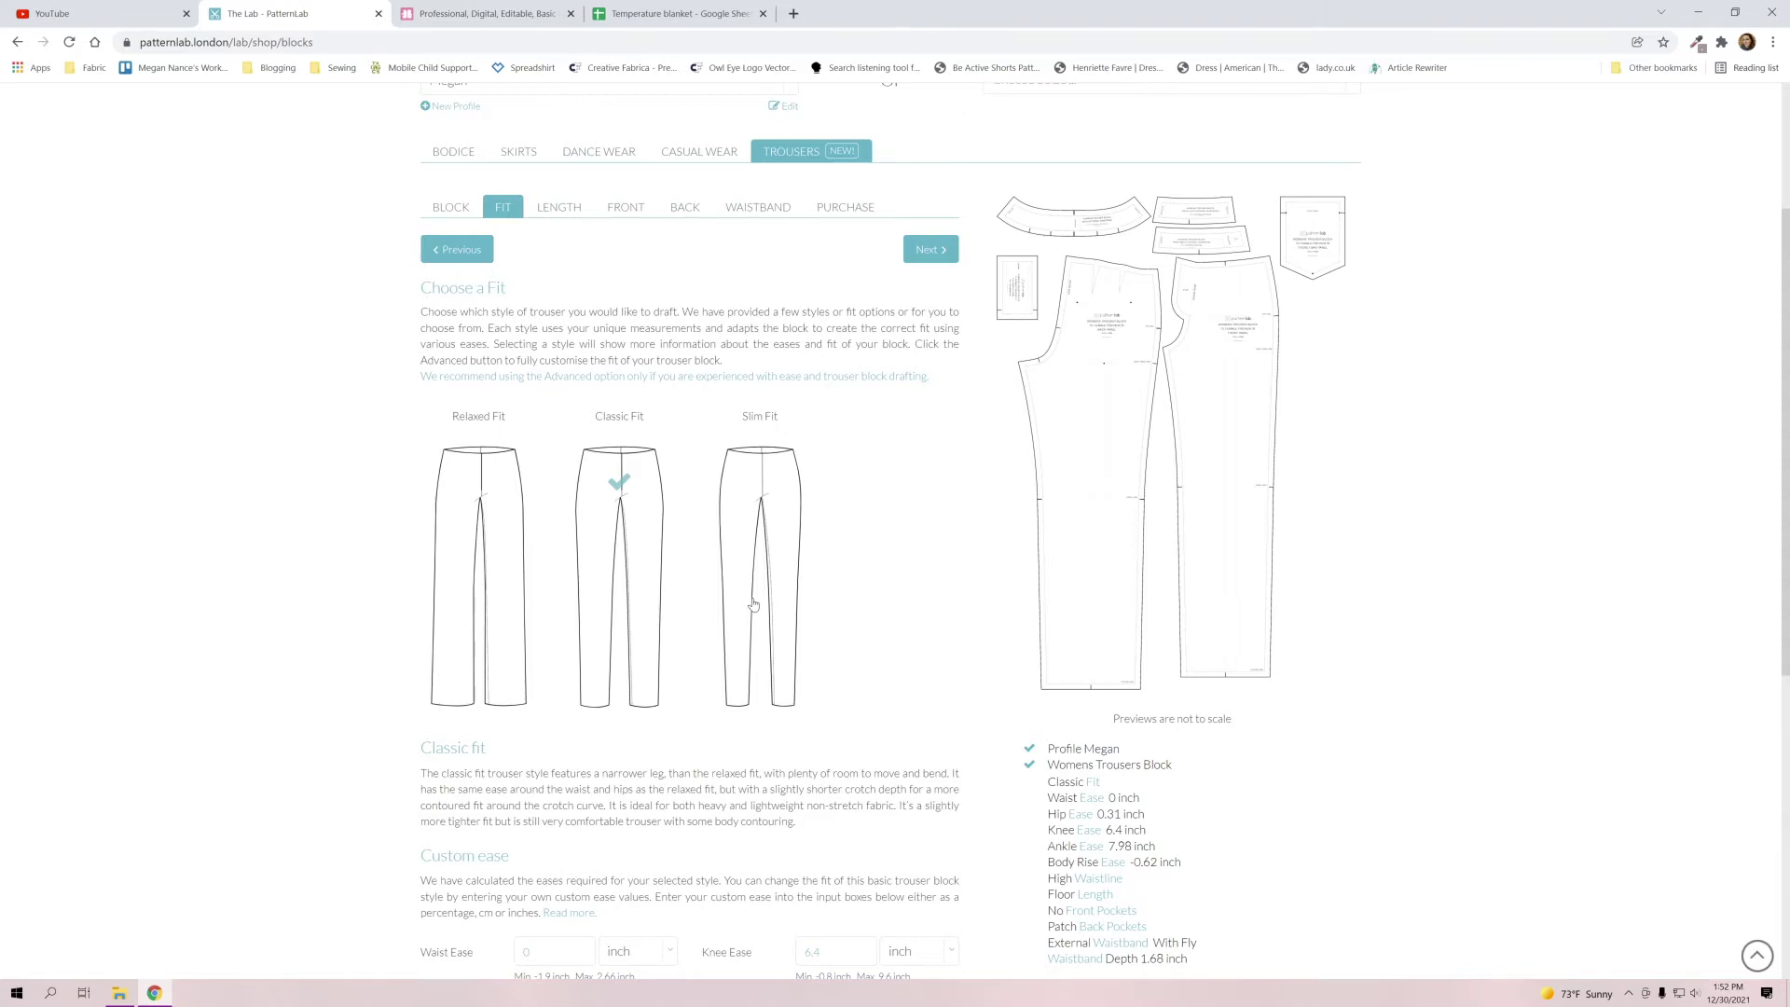
Show the advanced trouser fit options and review the custom darts, arc measurements, crotch extensions, front drop and back rise.
{"action": "scroll", "coordinate": [753, 604], "scroll_direction": "down", "scroll_amount": 3}
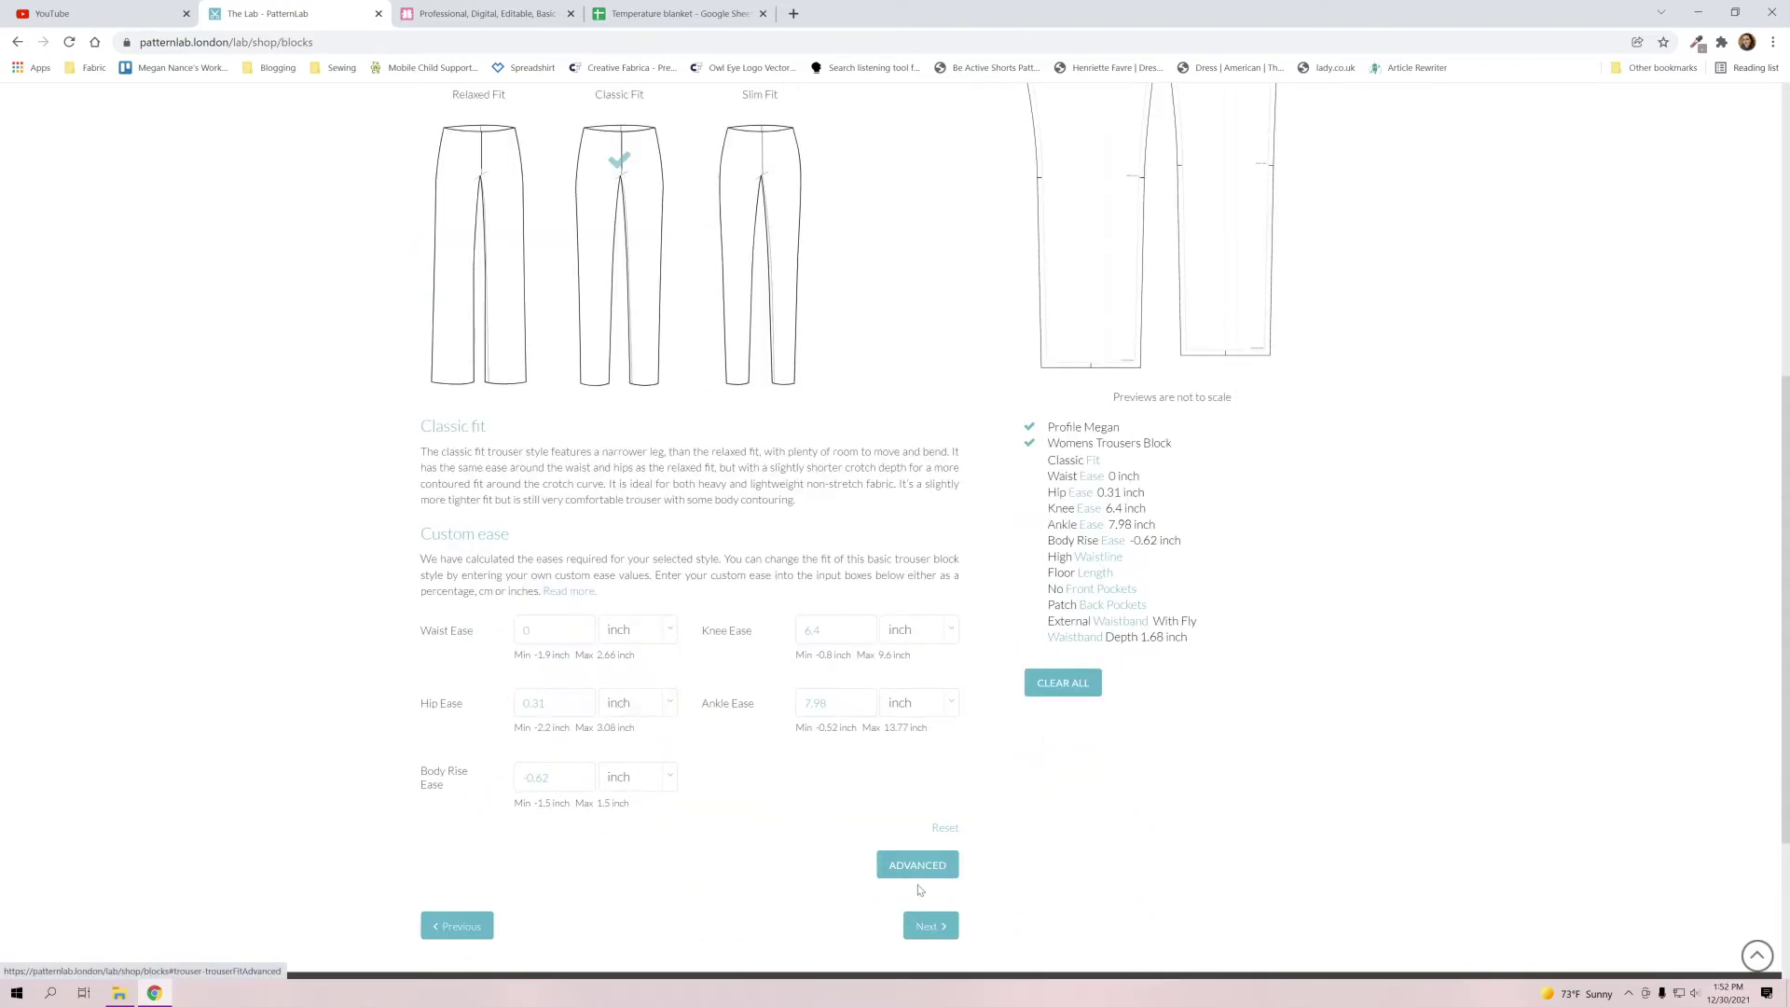
{"action": "left_click", "coordinate": [923, 865]}
{"action": "scroll", "coordinate": [923, 862], "scroll_direction": "down", "scroll_amount": 4}
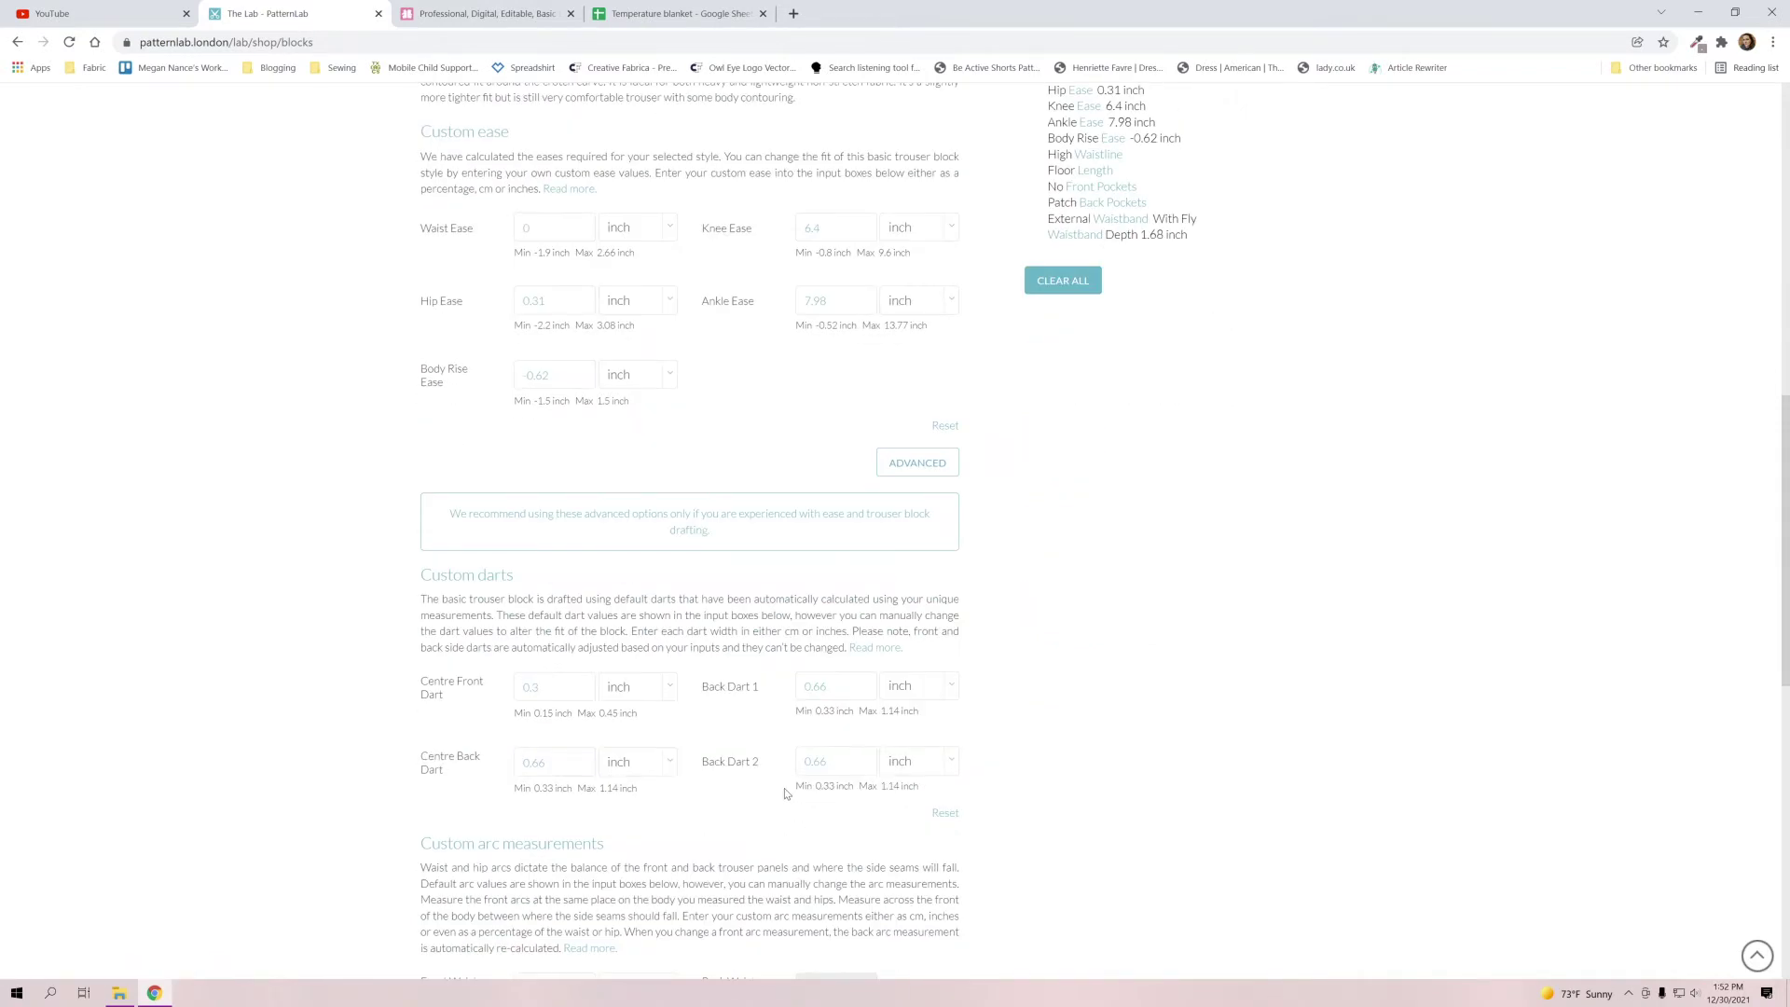
{"action": "scroll", "coordinate": [786, 793], "scroll_direction": "down", "scroll_amount": 2}
{"action": "scroll", "coordinate": [786, 794], "scroll_direction": "down", "scroll_amount": 3}
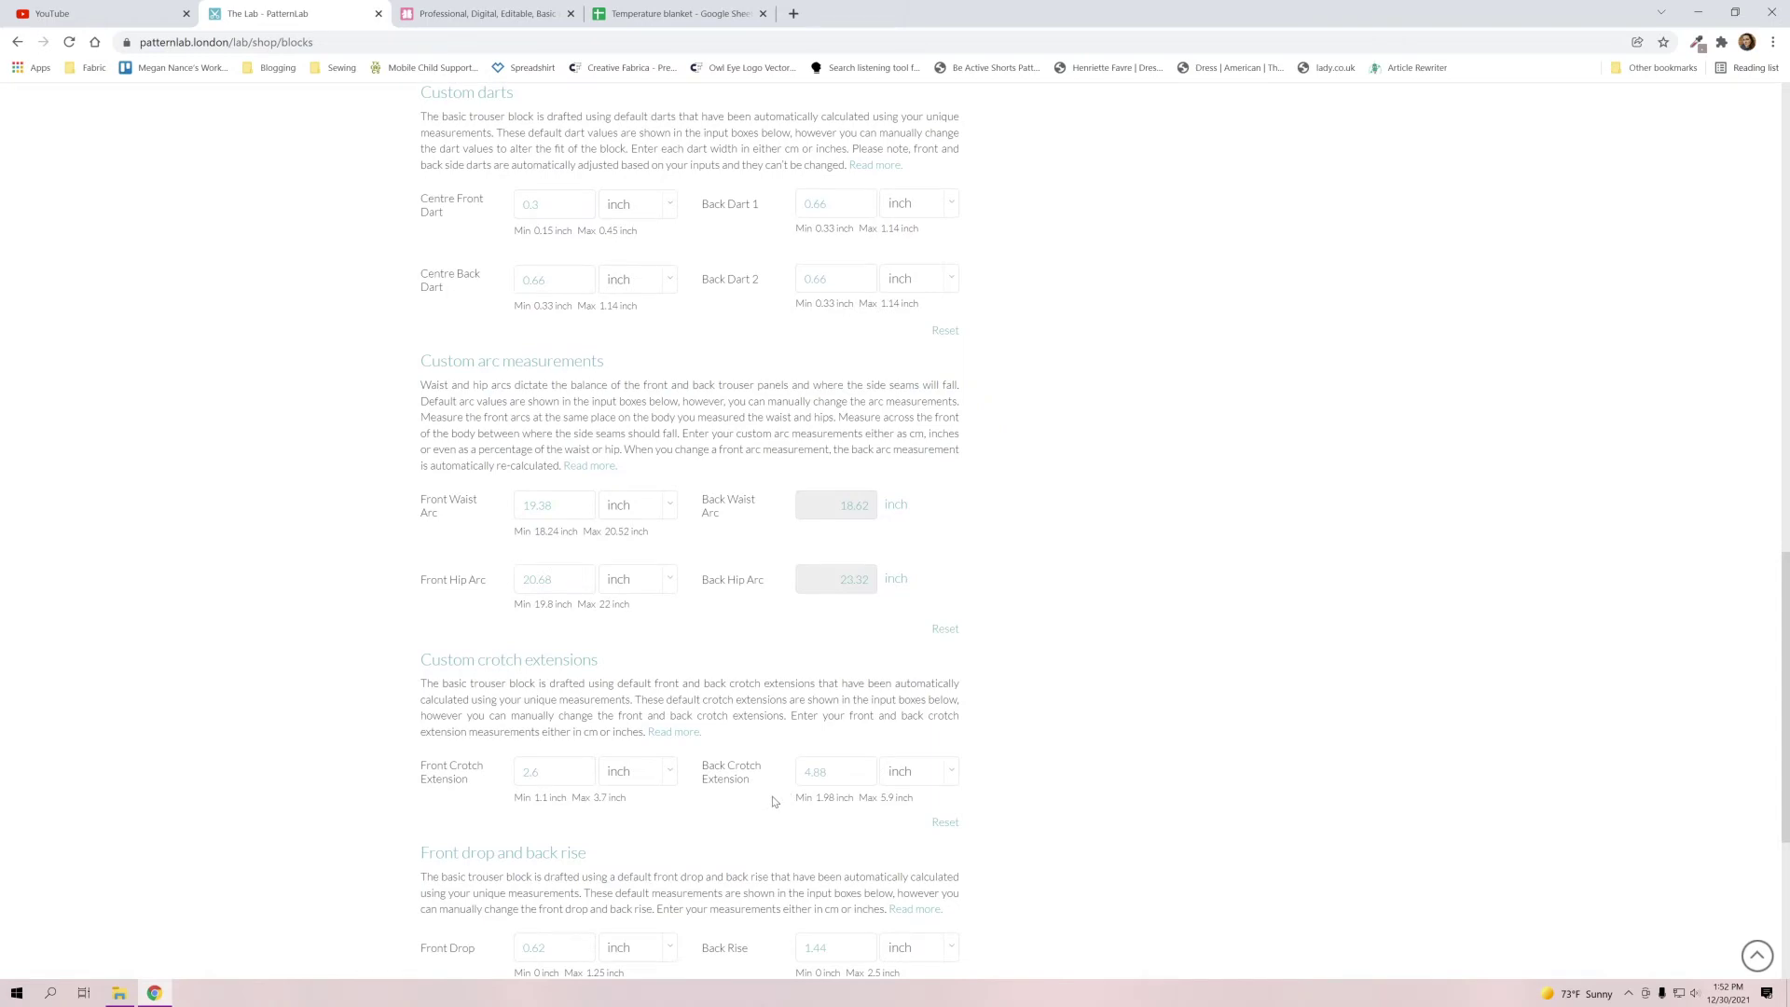
{"action": "scroll", "coordinate": [776, 802], "scroll_direction": "down", "scroll_amount": 3}
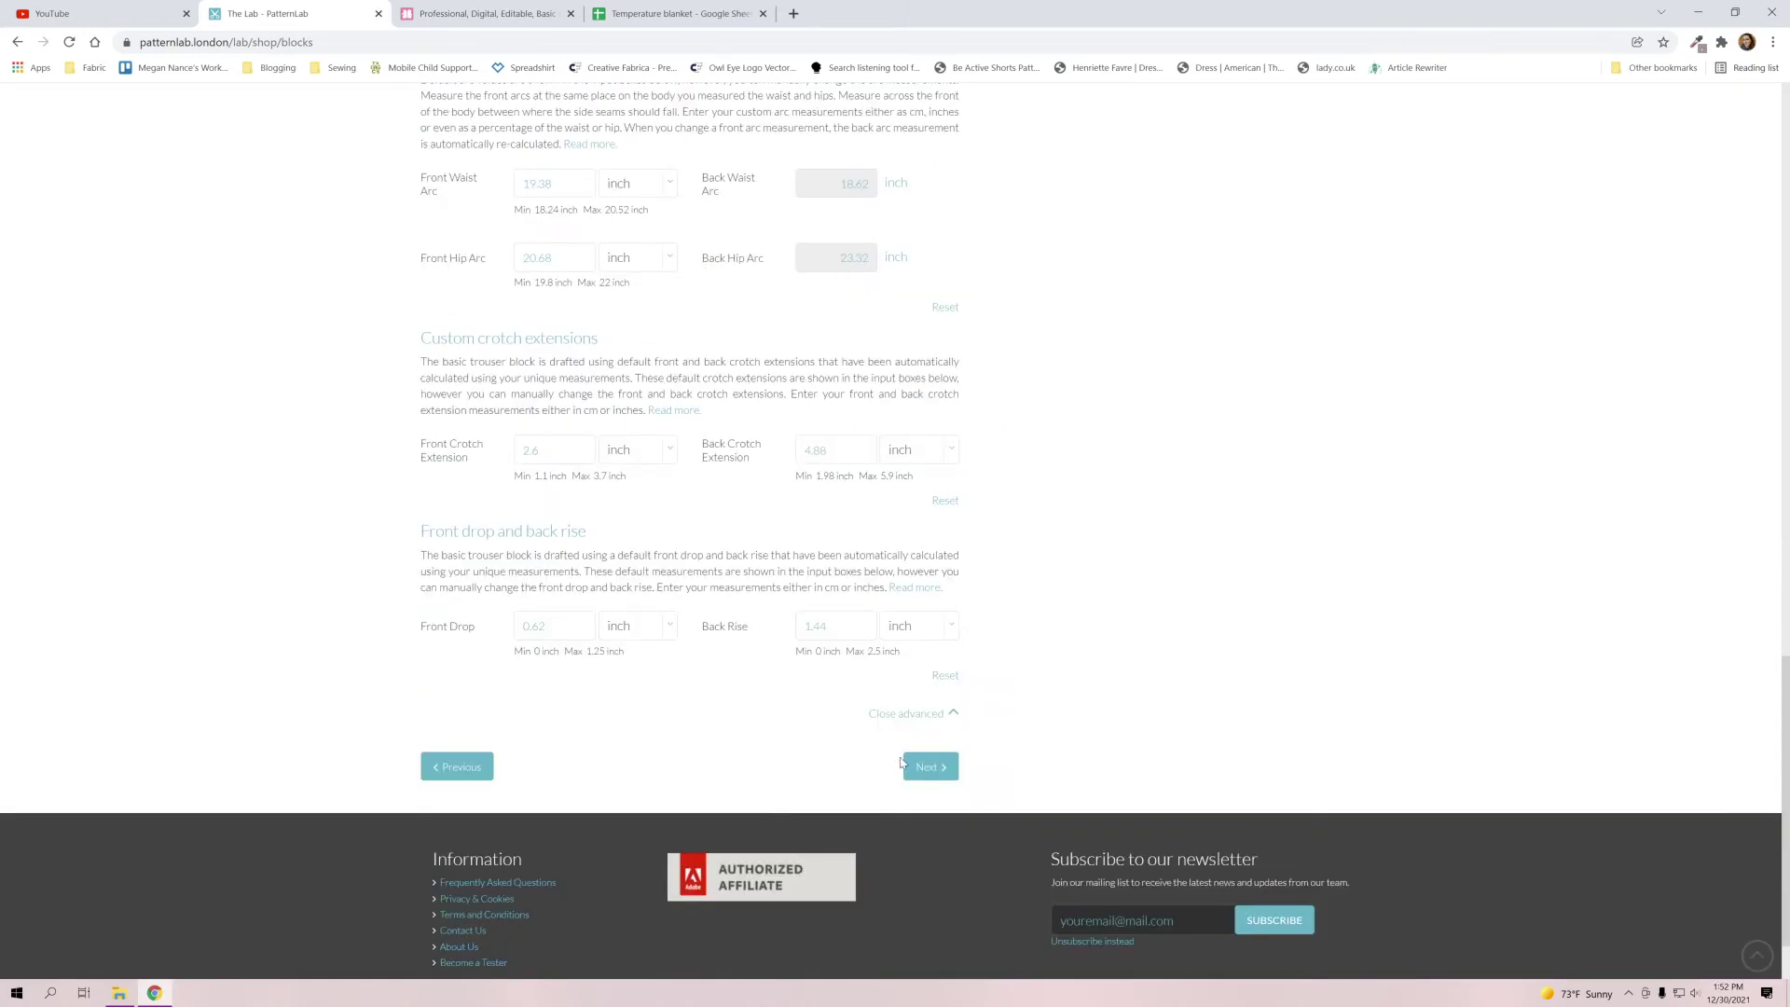
Continue past the trouser length options to the front design and choose High waist Slash pockets.
{"action": "left_click", "coordinate": [925, 770]}
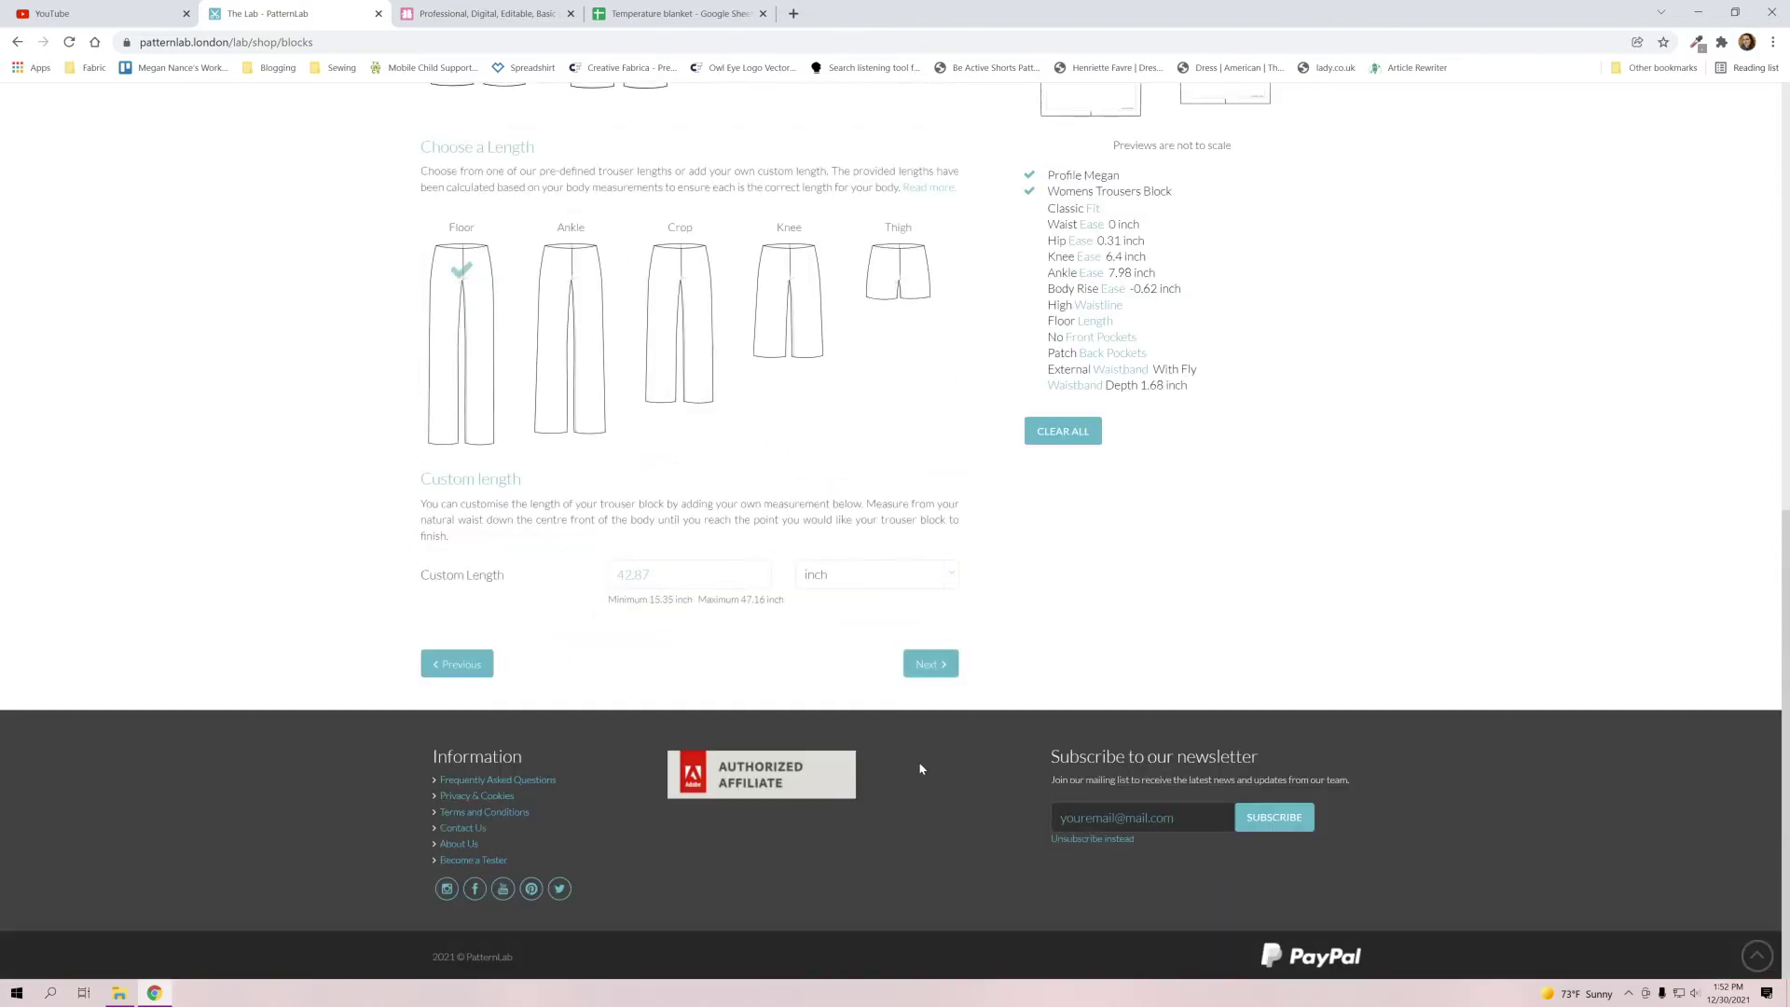
{"action": "left_click", "coordinate": [929, 744]}
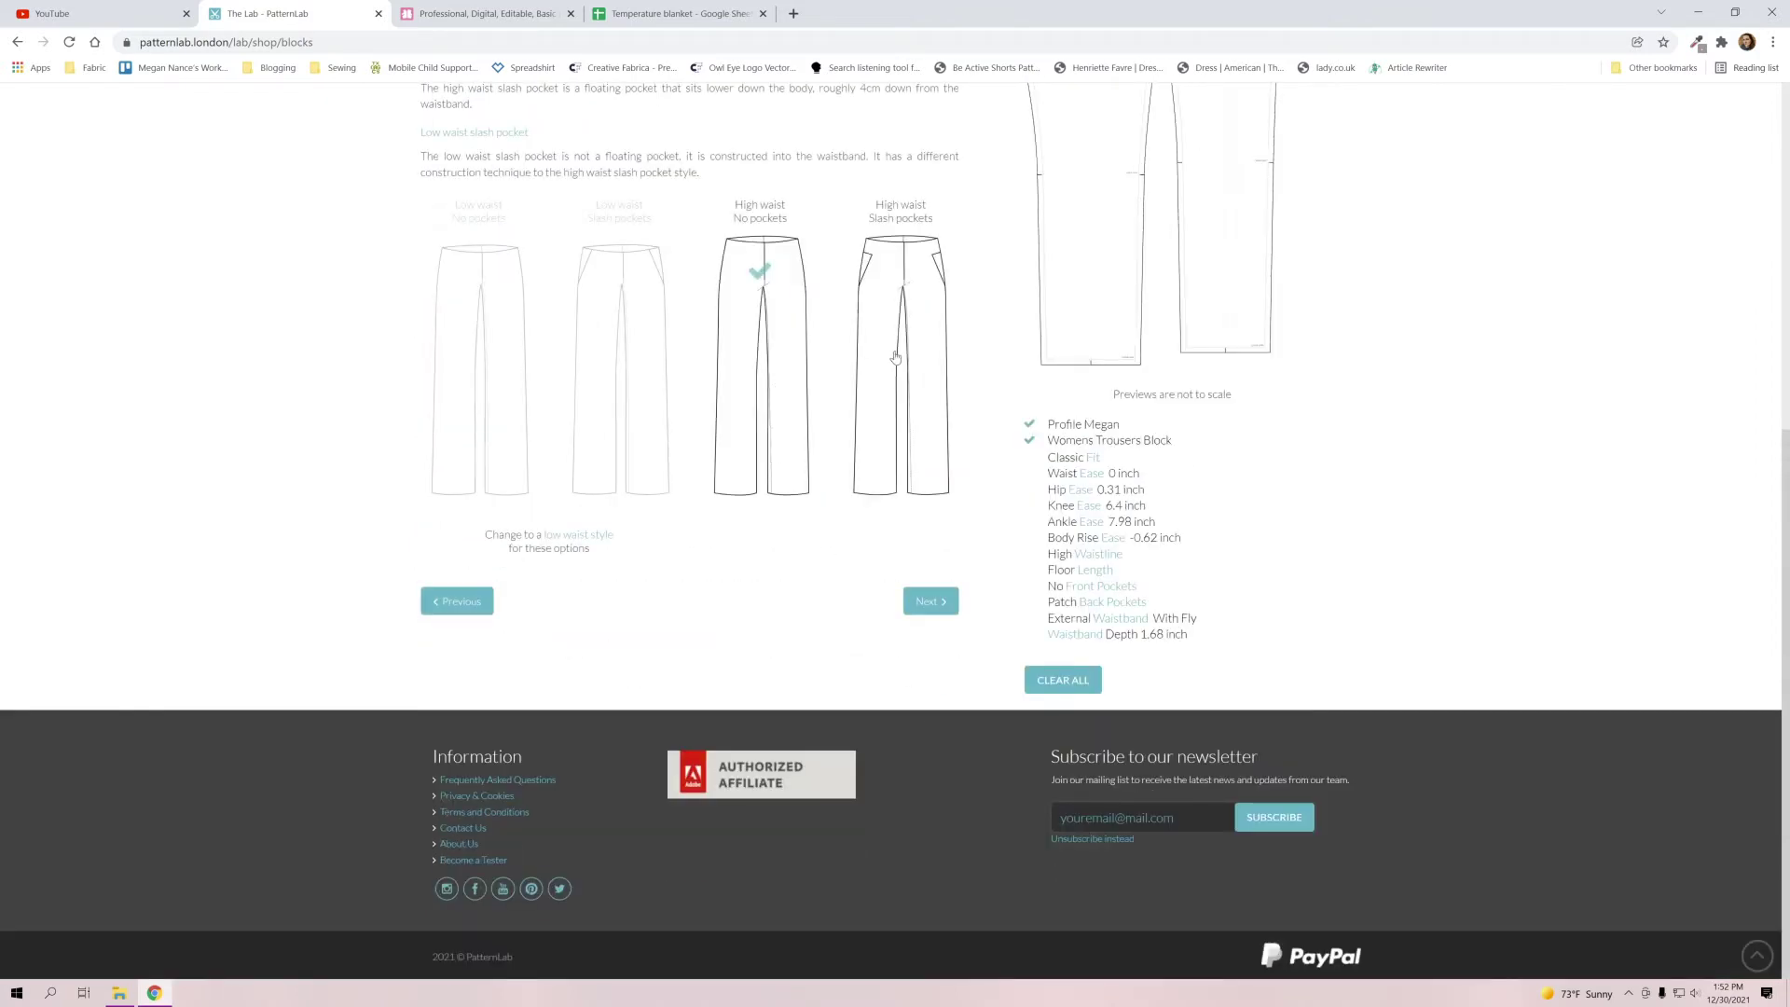
{"action": "left_click", "coordinate": [879, 394]}
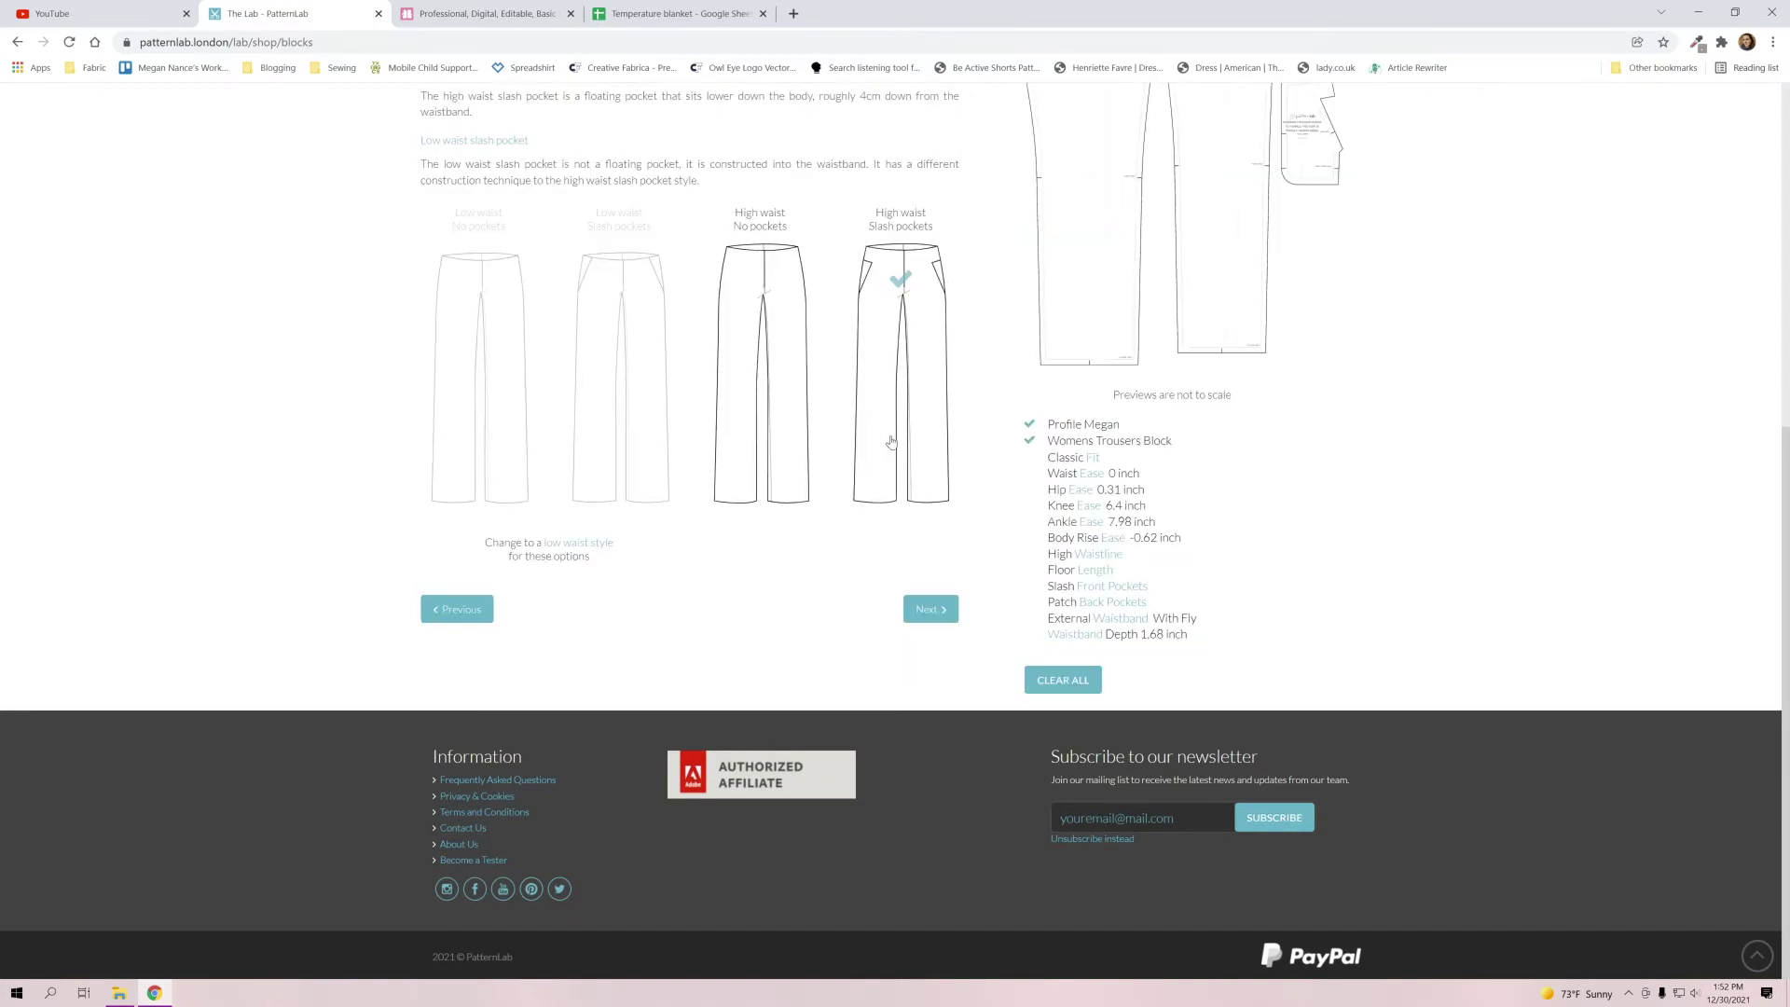
Choose High waist No pockets for the trouser front and continue past the back pocket and waistband options to the purchase options.
{"action": "scroll", "coordinate": [879, 402], "scroll_direction": "up", "scroll_amount": 2}
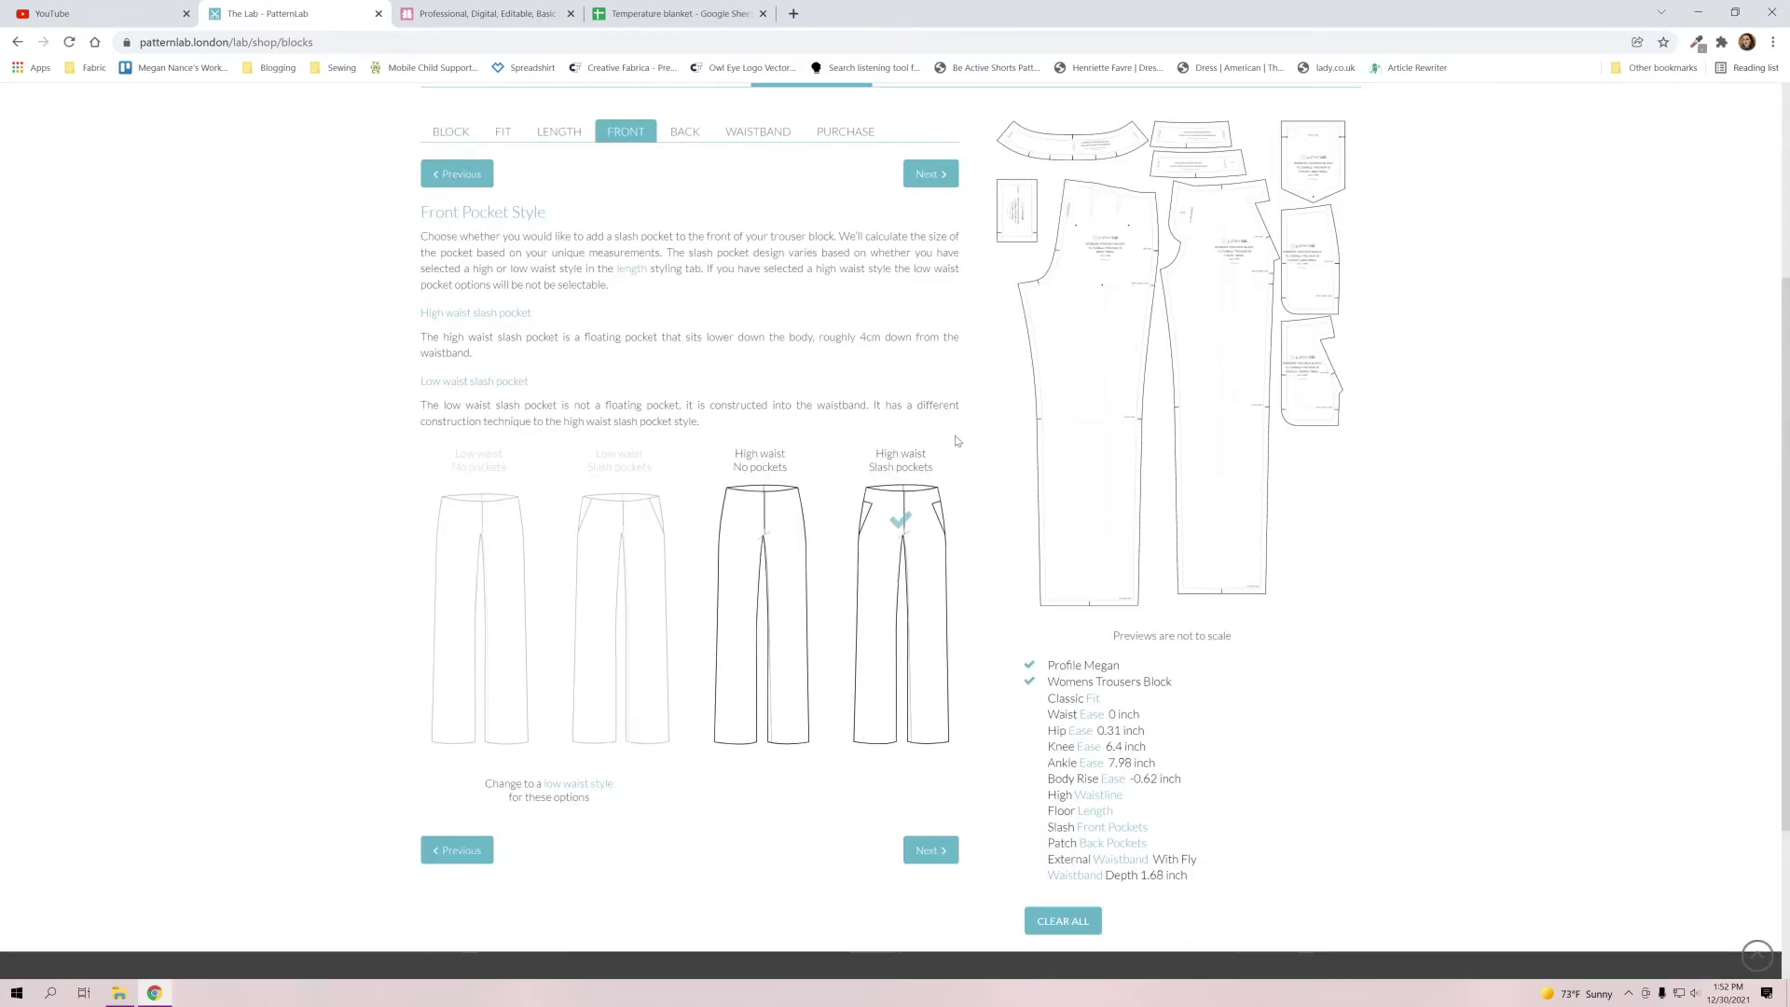
{"action": "left_click", "coordinate": [787, 565]}
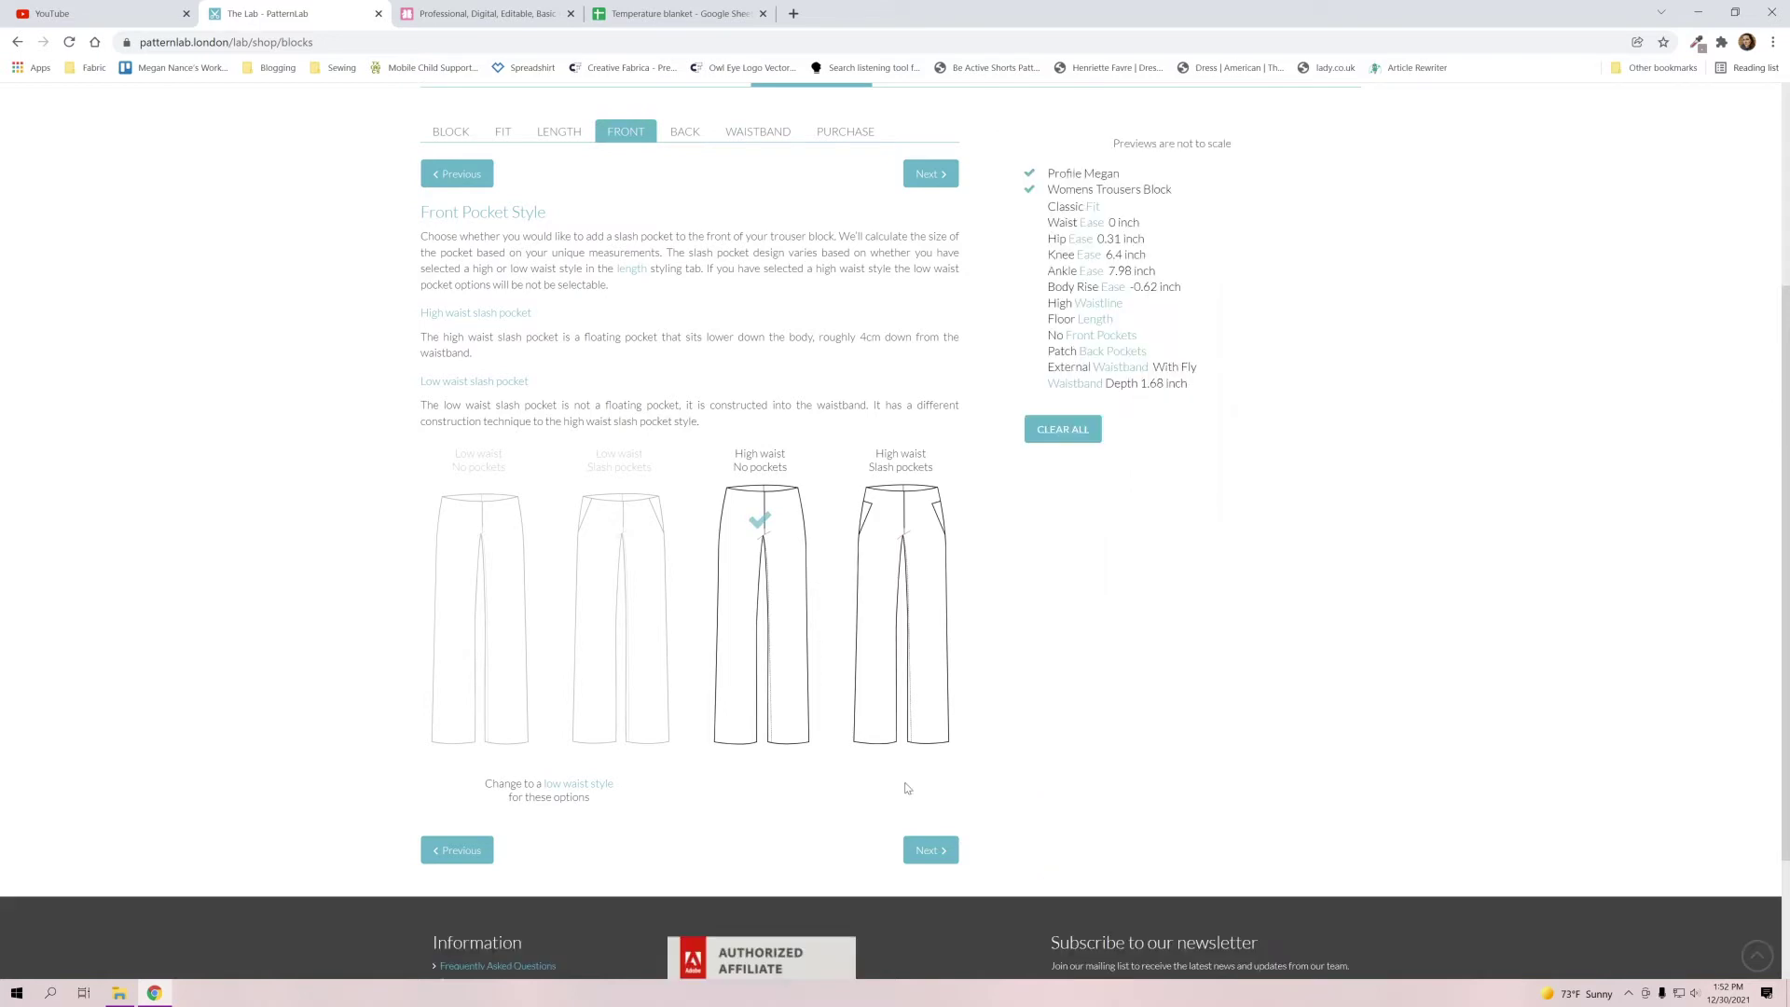
{"action": "left_click", "coordinate": [930, 850]}
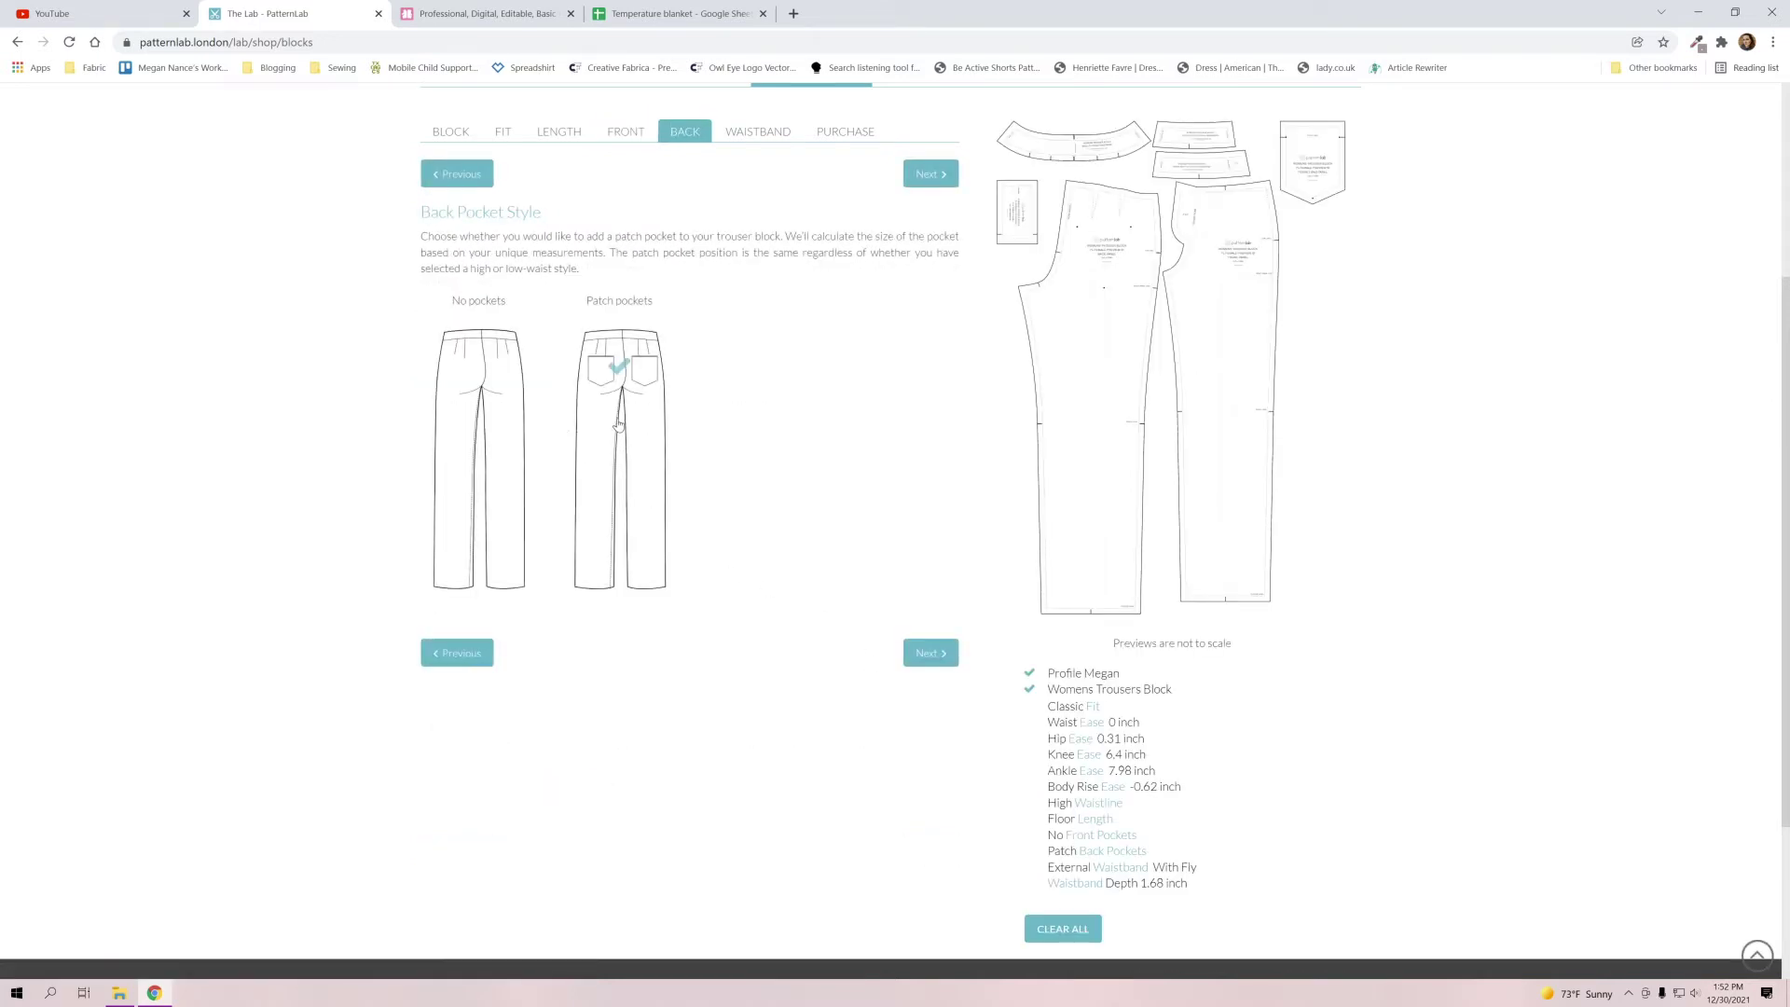
{"action": "left_click", "coordinate": [929, 652]}
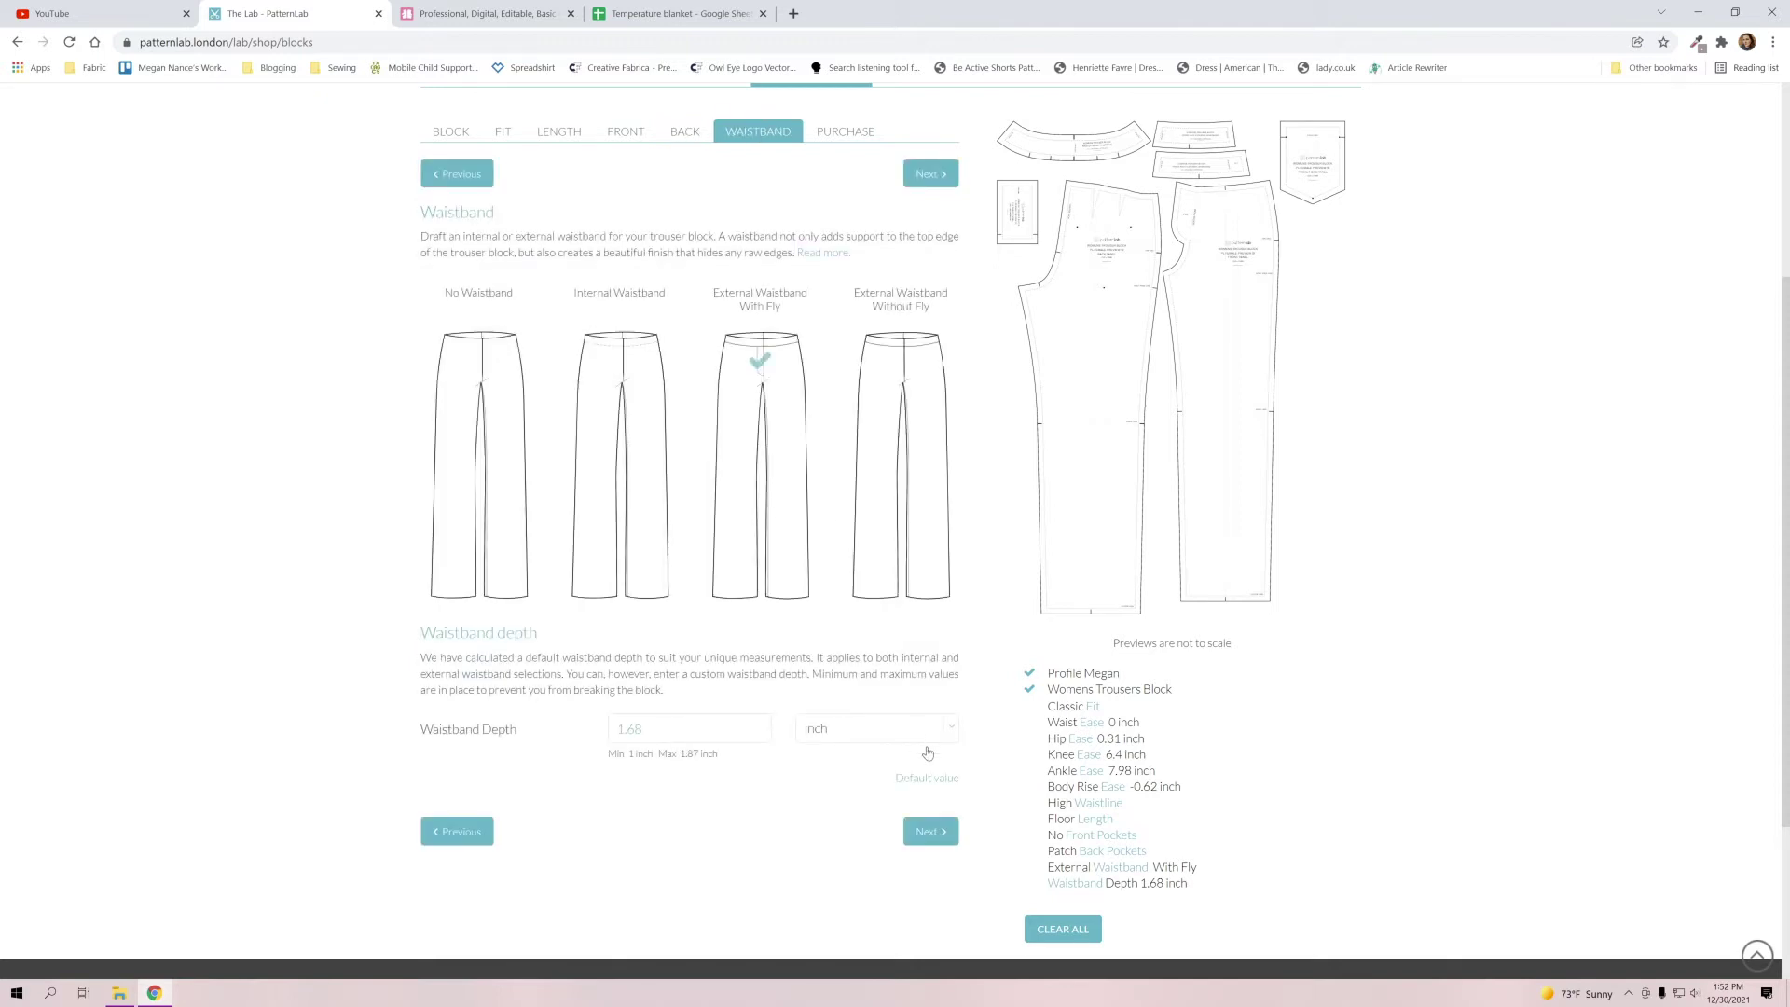
{"action": "left_click", "coordinate": [944, 832]}
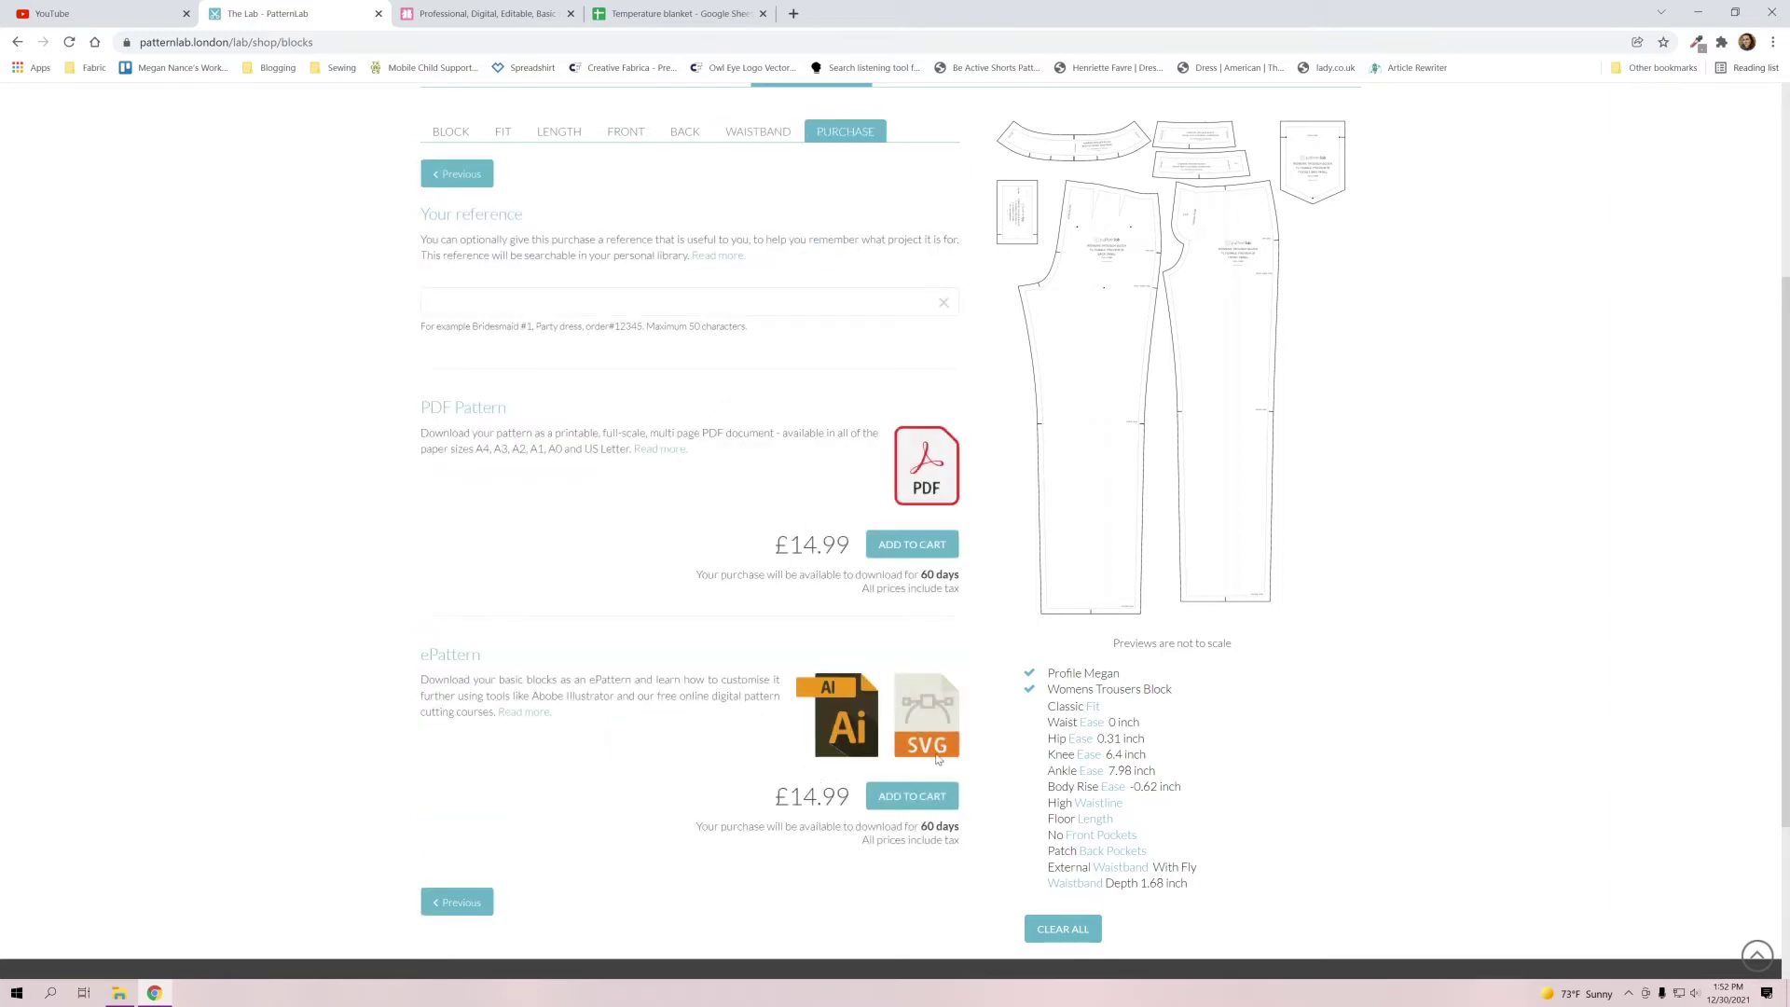
Open the account's library, review the purchased ePatterns with their custom settings and references, and return to the Lab.
{"action": "scroll", "coordinate": [944, 759], "scroll_direction": "up", "scroll_amount": 3}
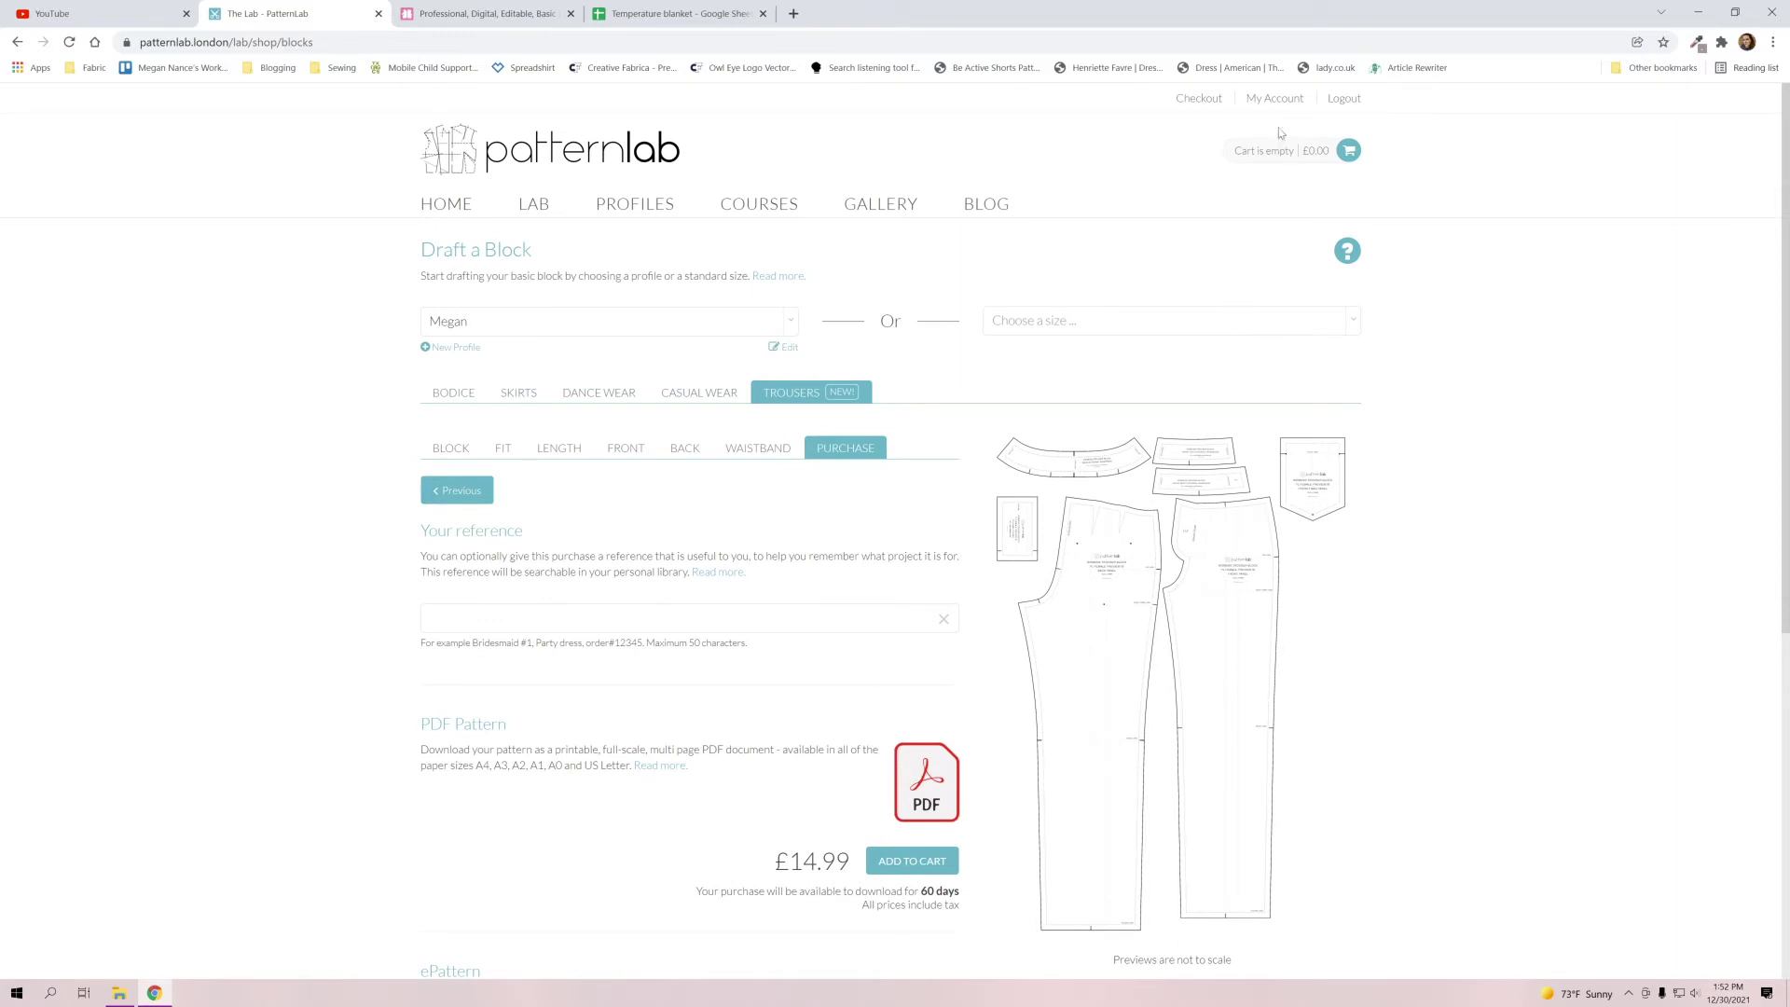
{"action": "left_click", "coordinate": [1277, 128]}
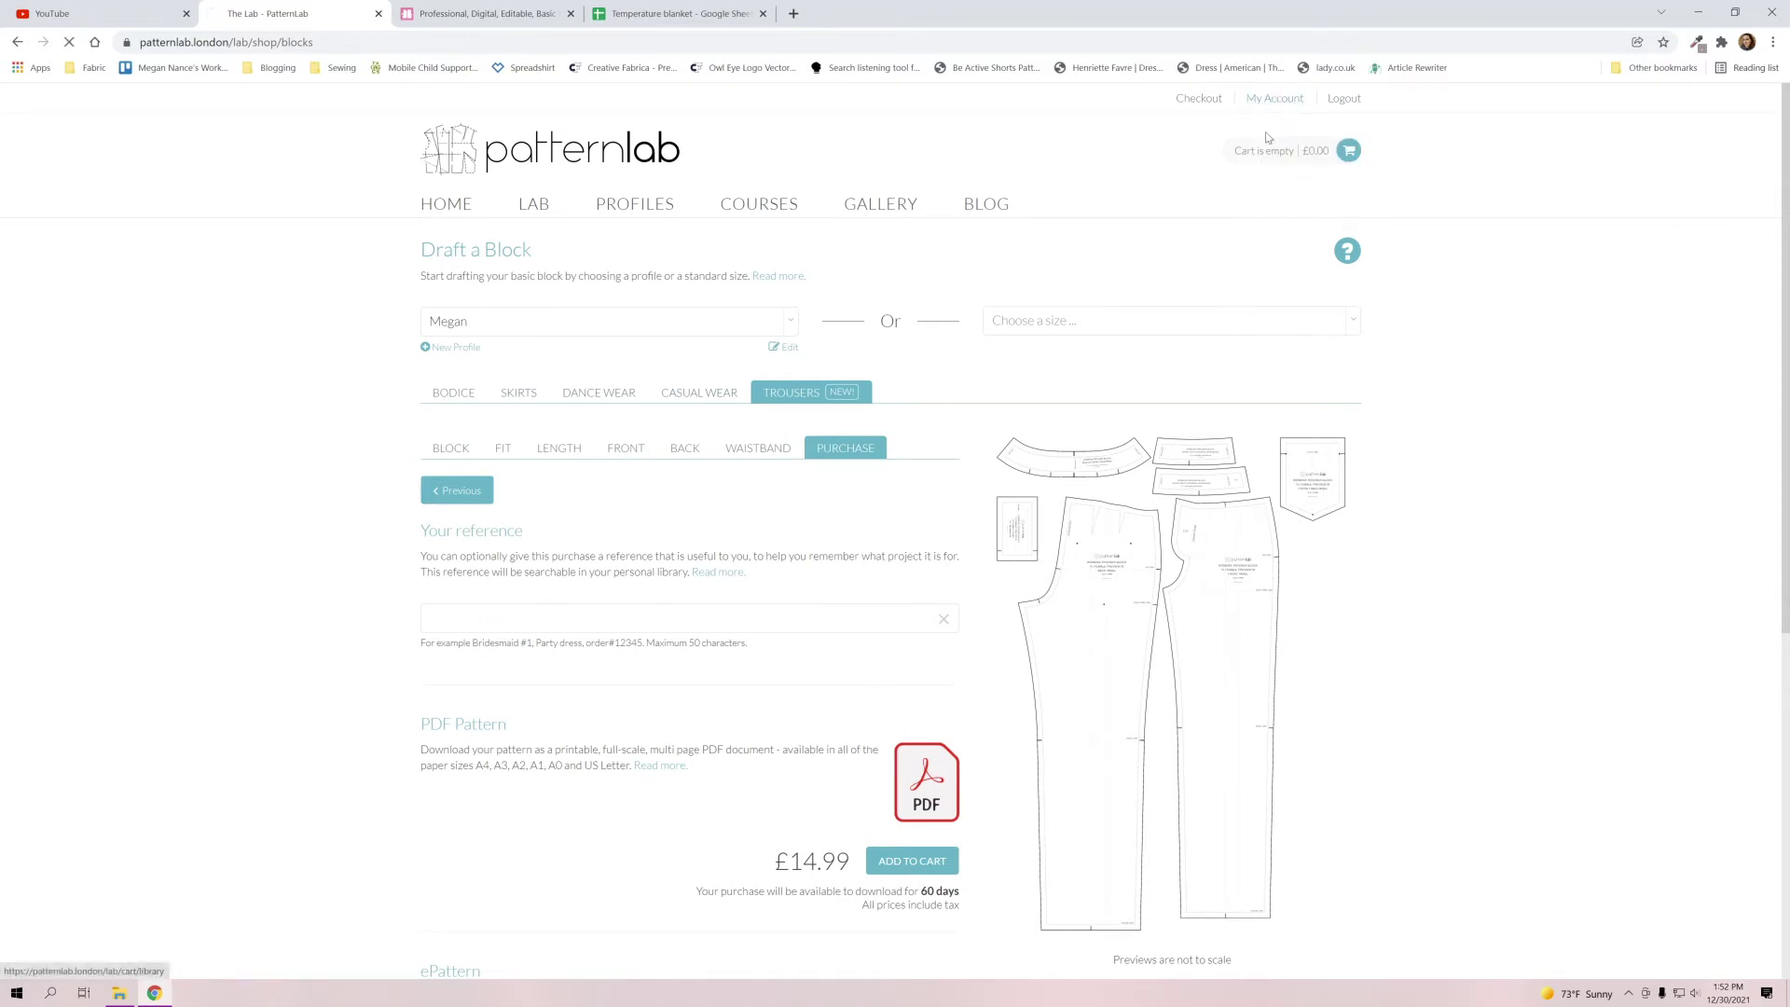
{"action": "scroll", "coordinate": [739, 596], "scroll_direction": "down", "scroll_amount": 1}
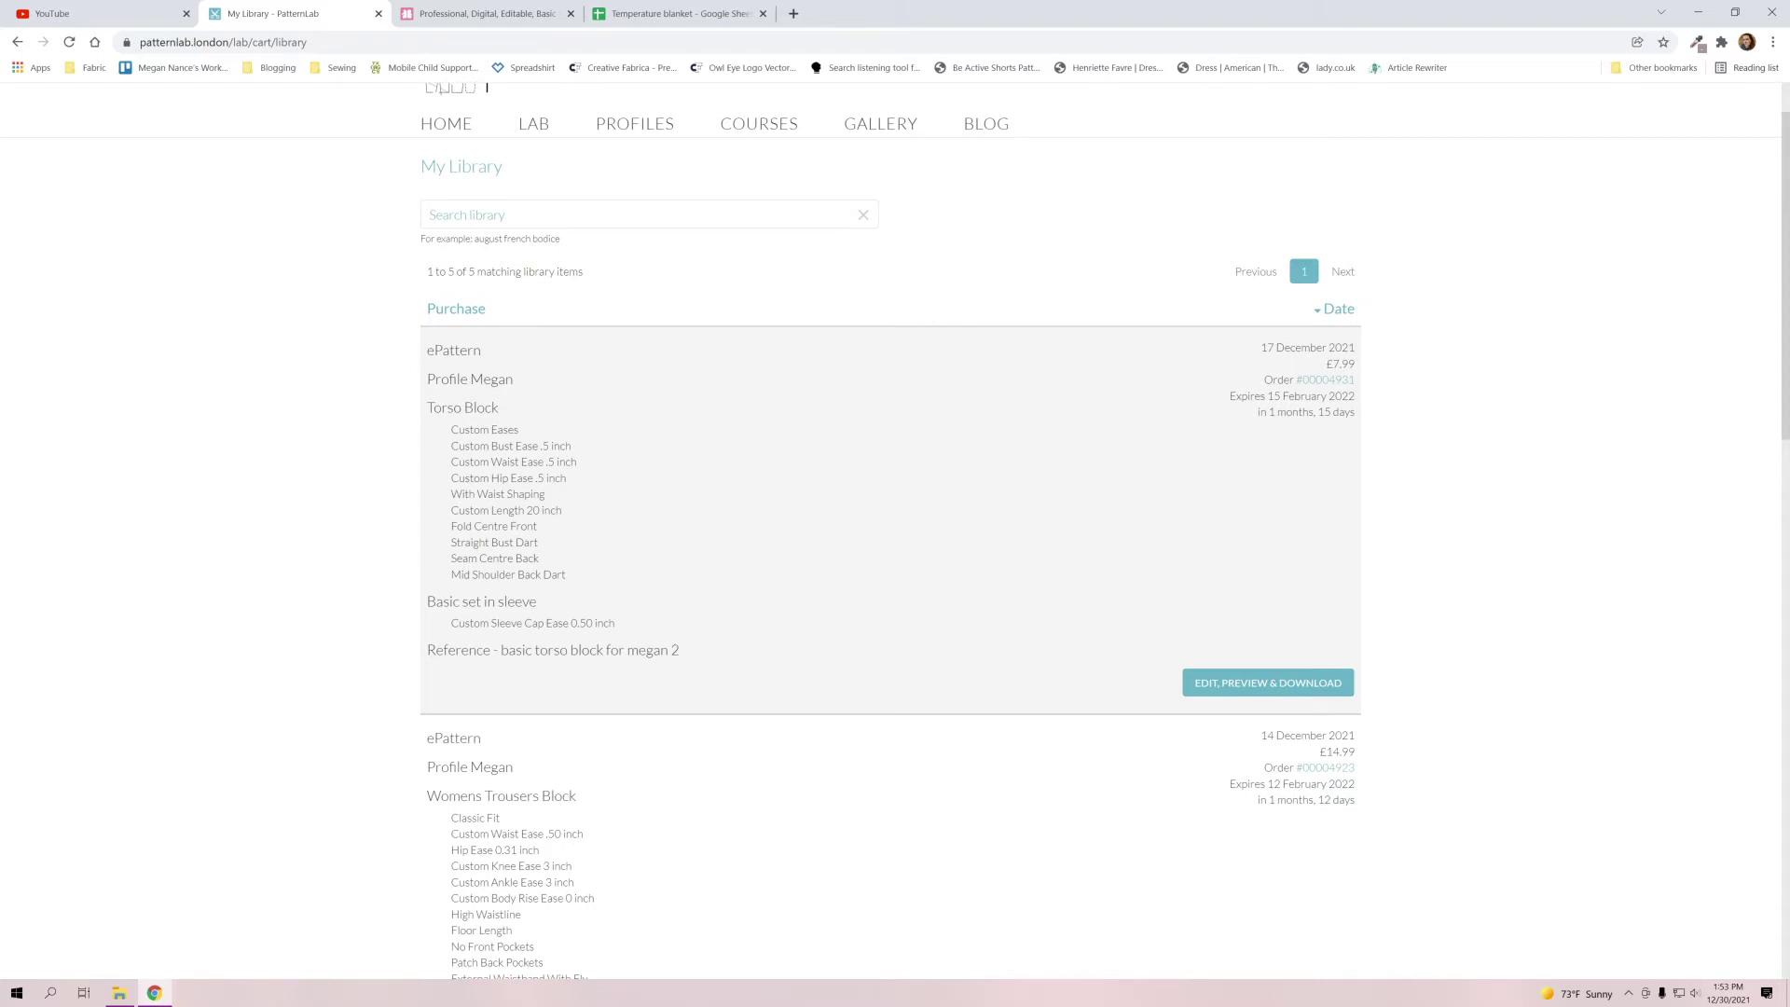
{"action": "scroll", "coordinate": [891, 531], "scroll_direction": "down", "scroll_amount": 4}
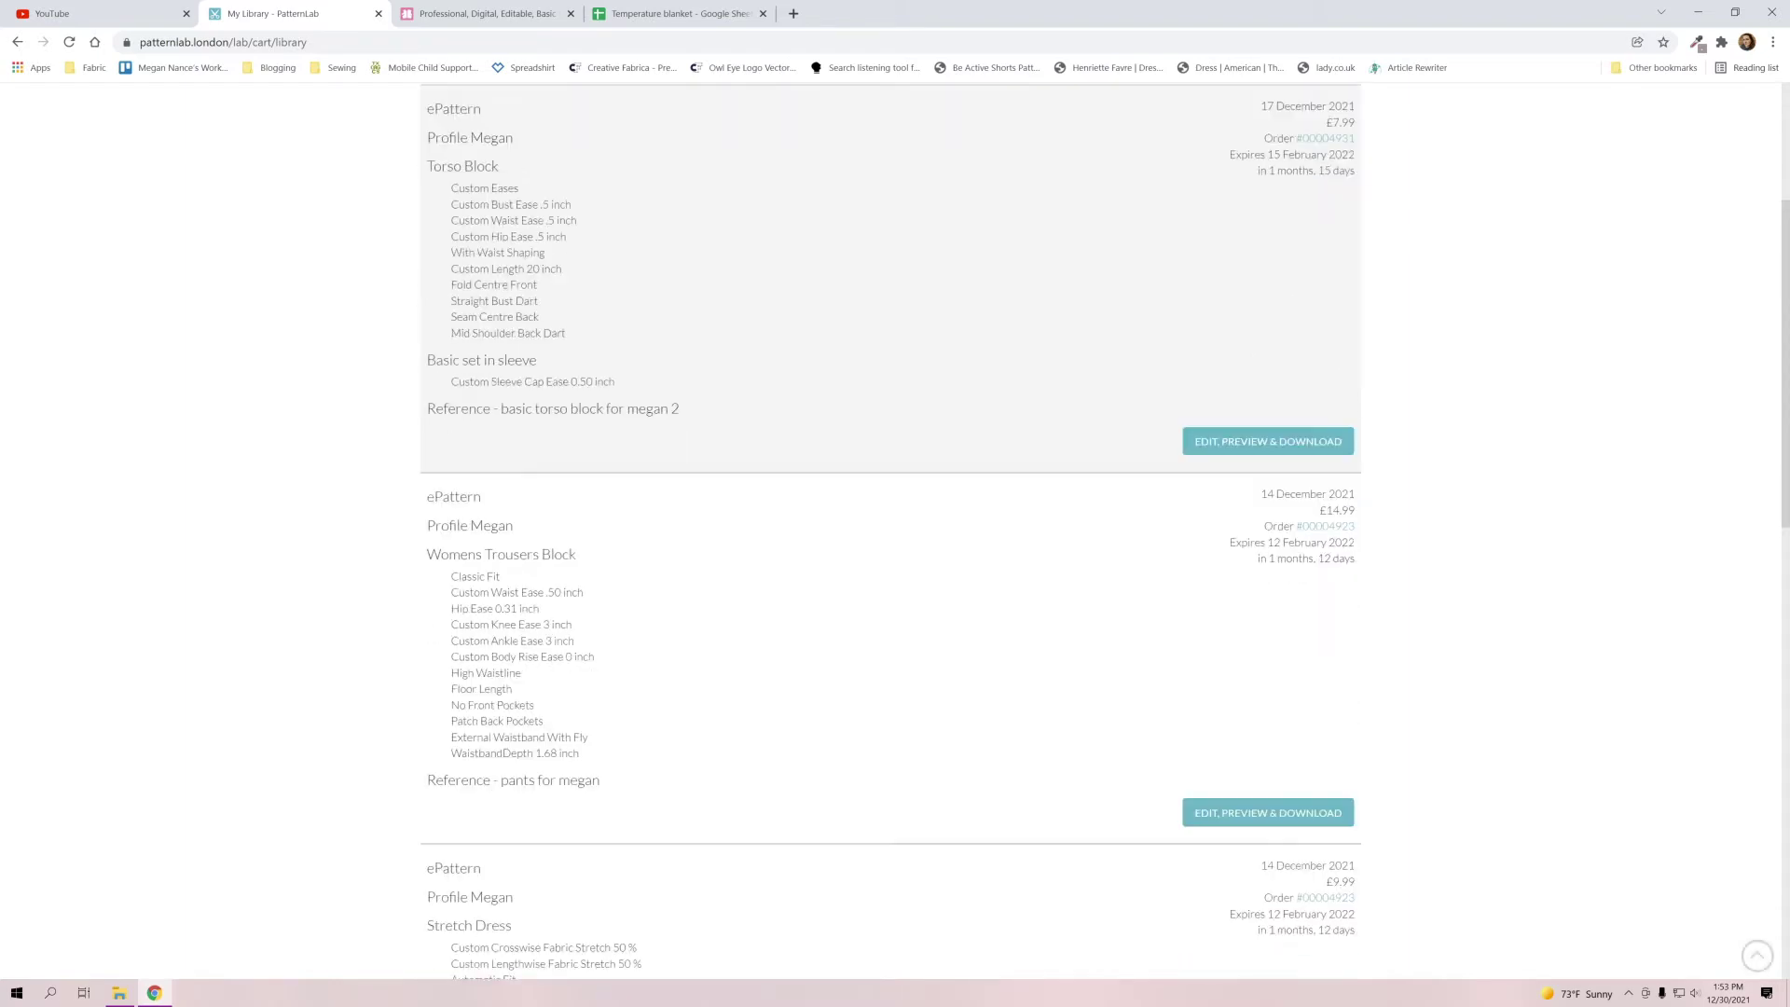
{"action": "scroll", "coordinate": [563, 593], "scroll_direction": "down", "scroll_amount": 5}
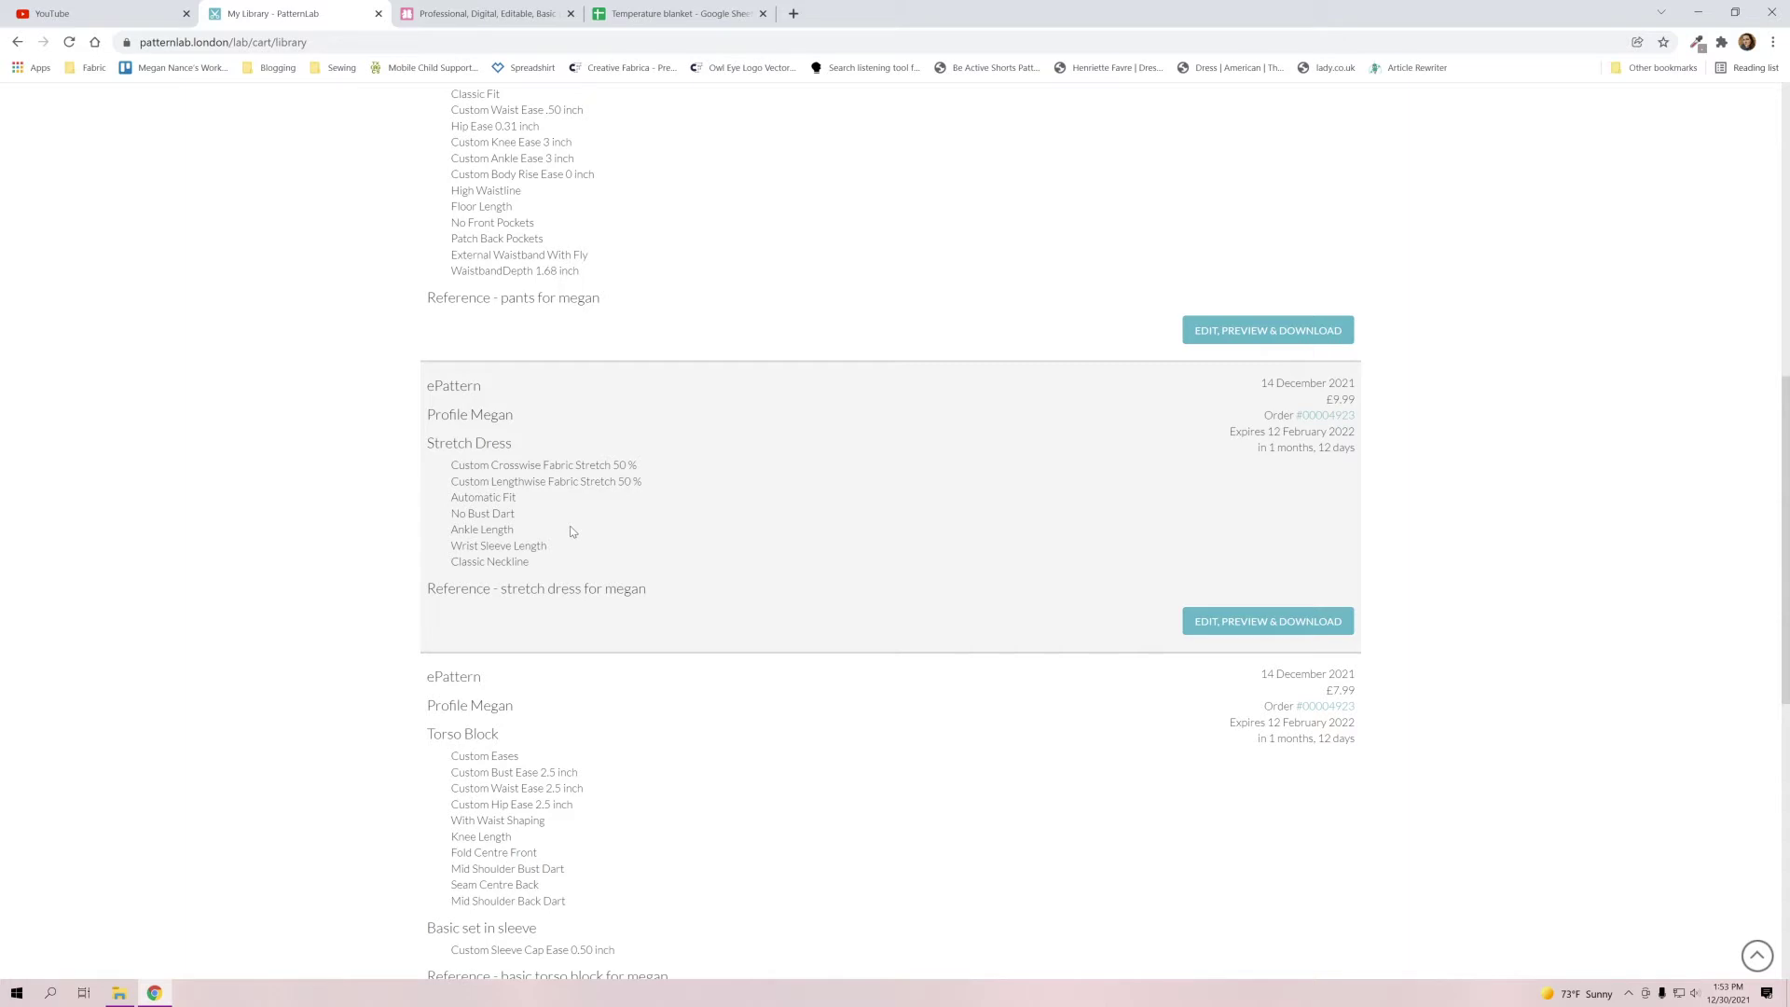
{"action": "scroll", "coordinate": [572, 531], "scroll_direction": "down", "scroll_amount": 2}
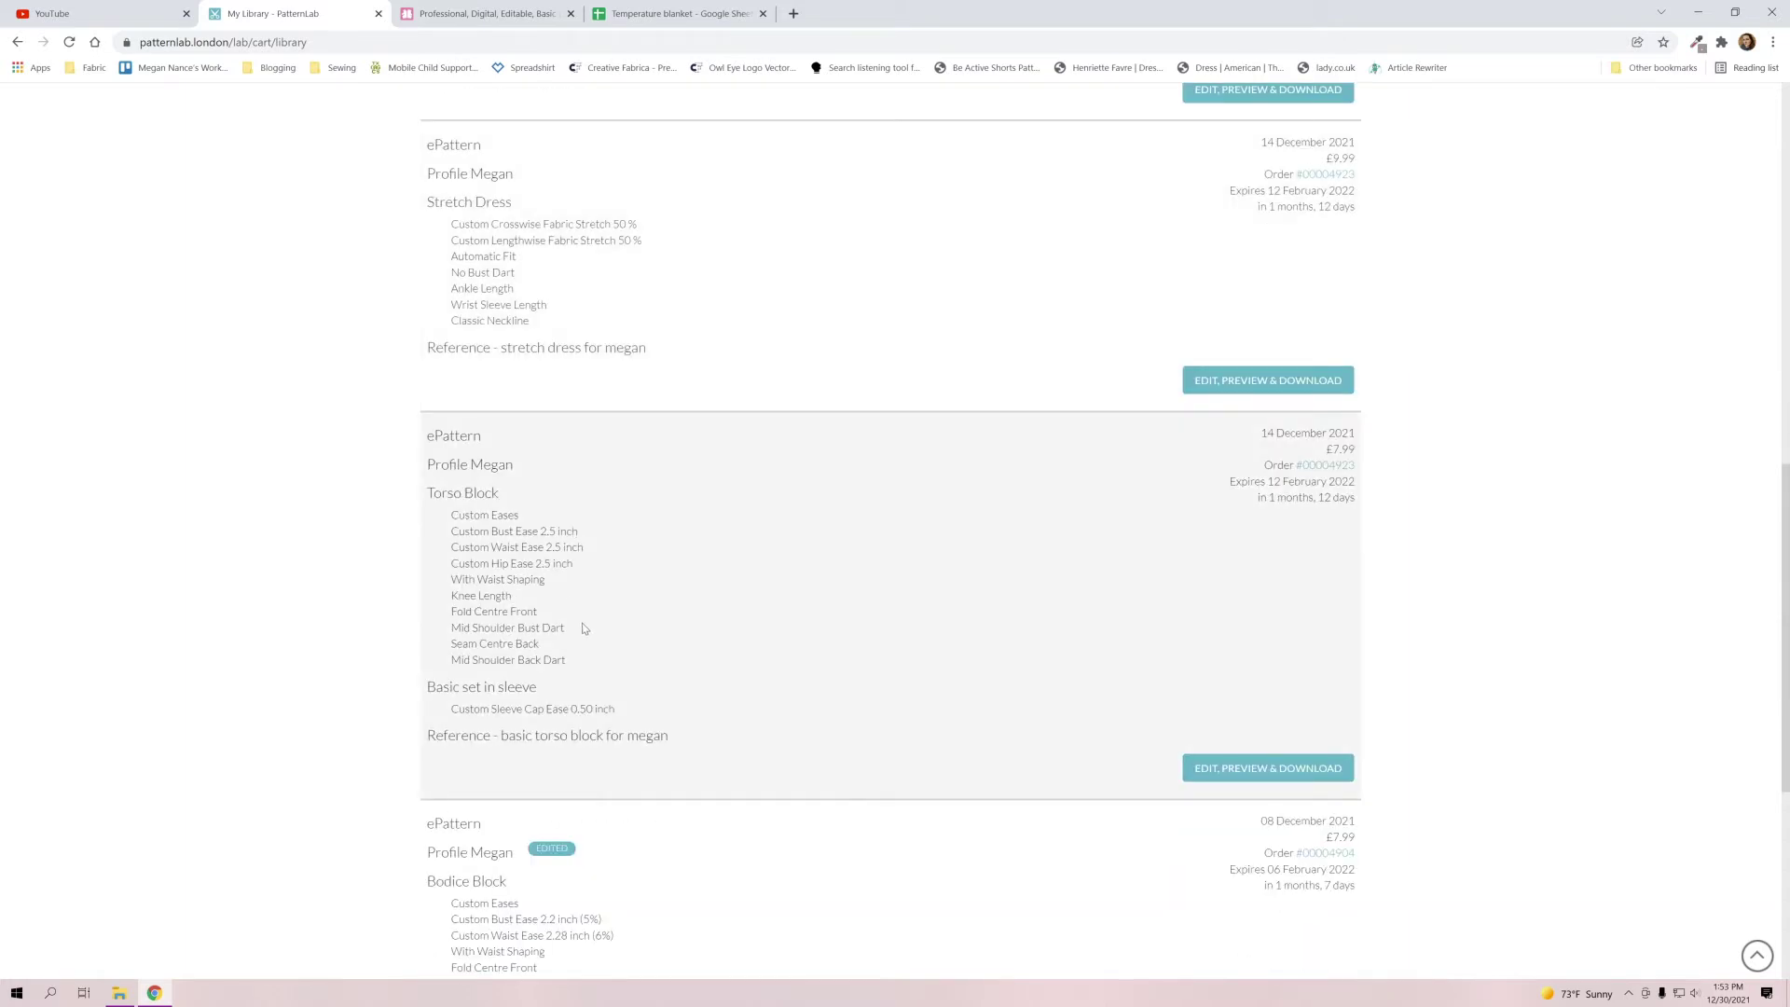
{"action": "scroll", "coordinate": [587, 634], "scroll_direction": "down", "scroll_amount": 3}
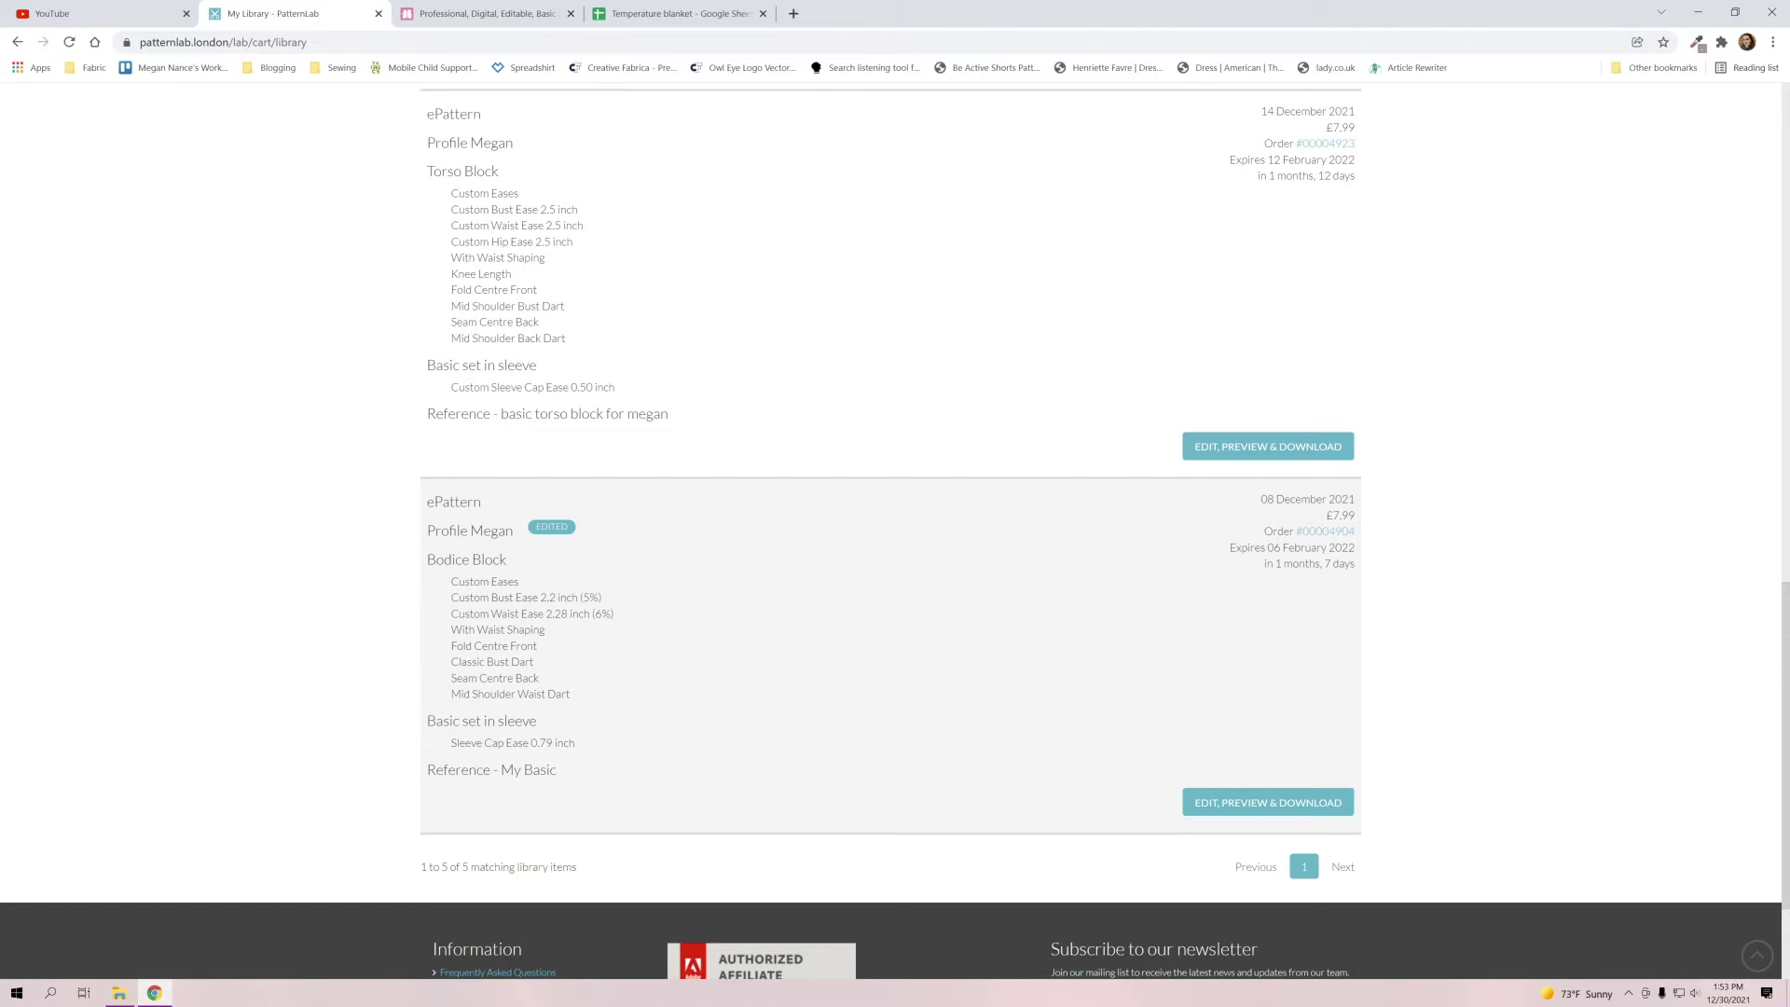
{"action": "scroll", "coordinate": [654, 661], "scroll_direction": "up", "scroll_amount": 20}
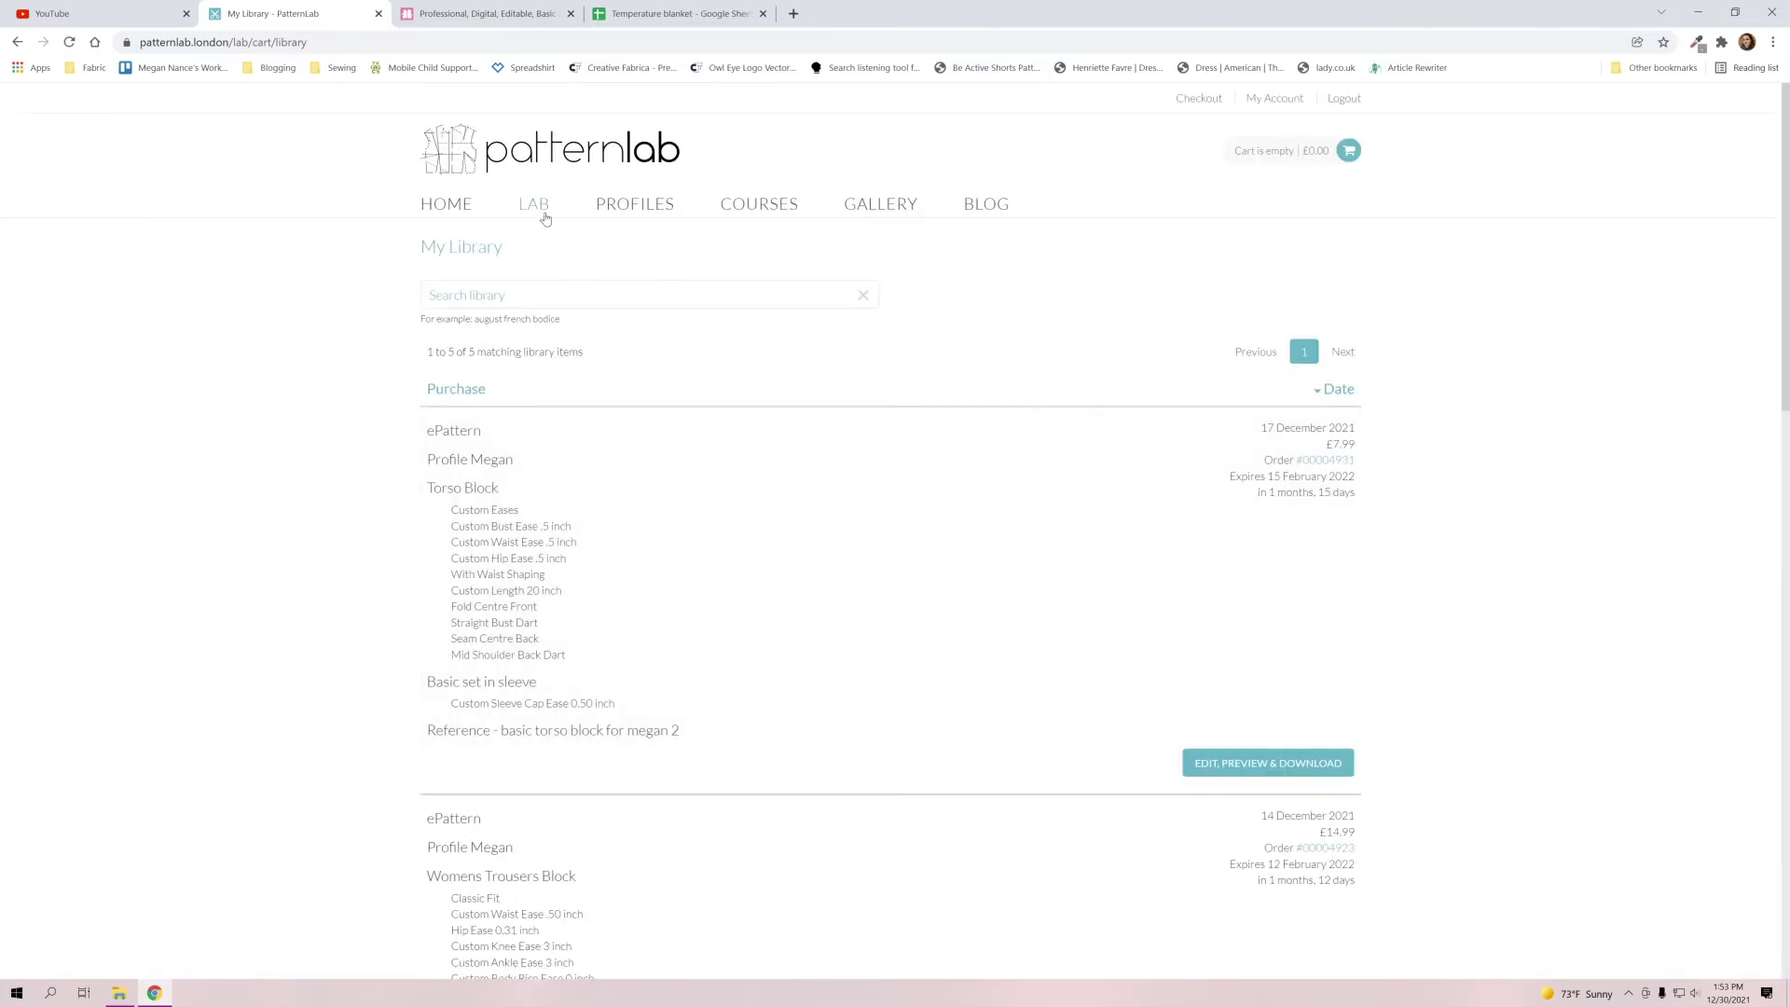
{"action": "left_click", "coordinate": [542, 208]}
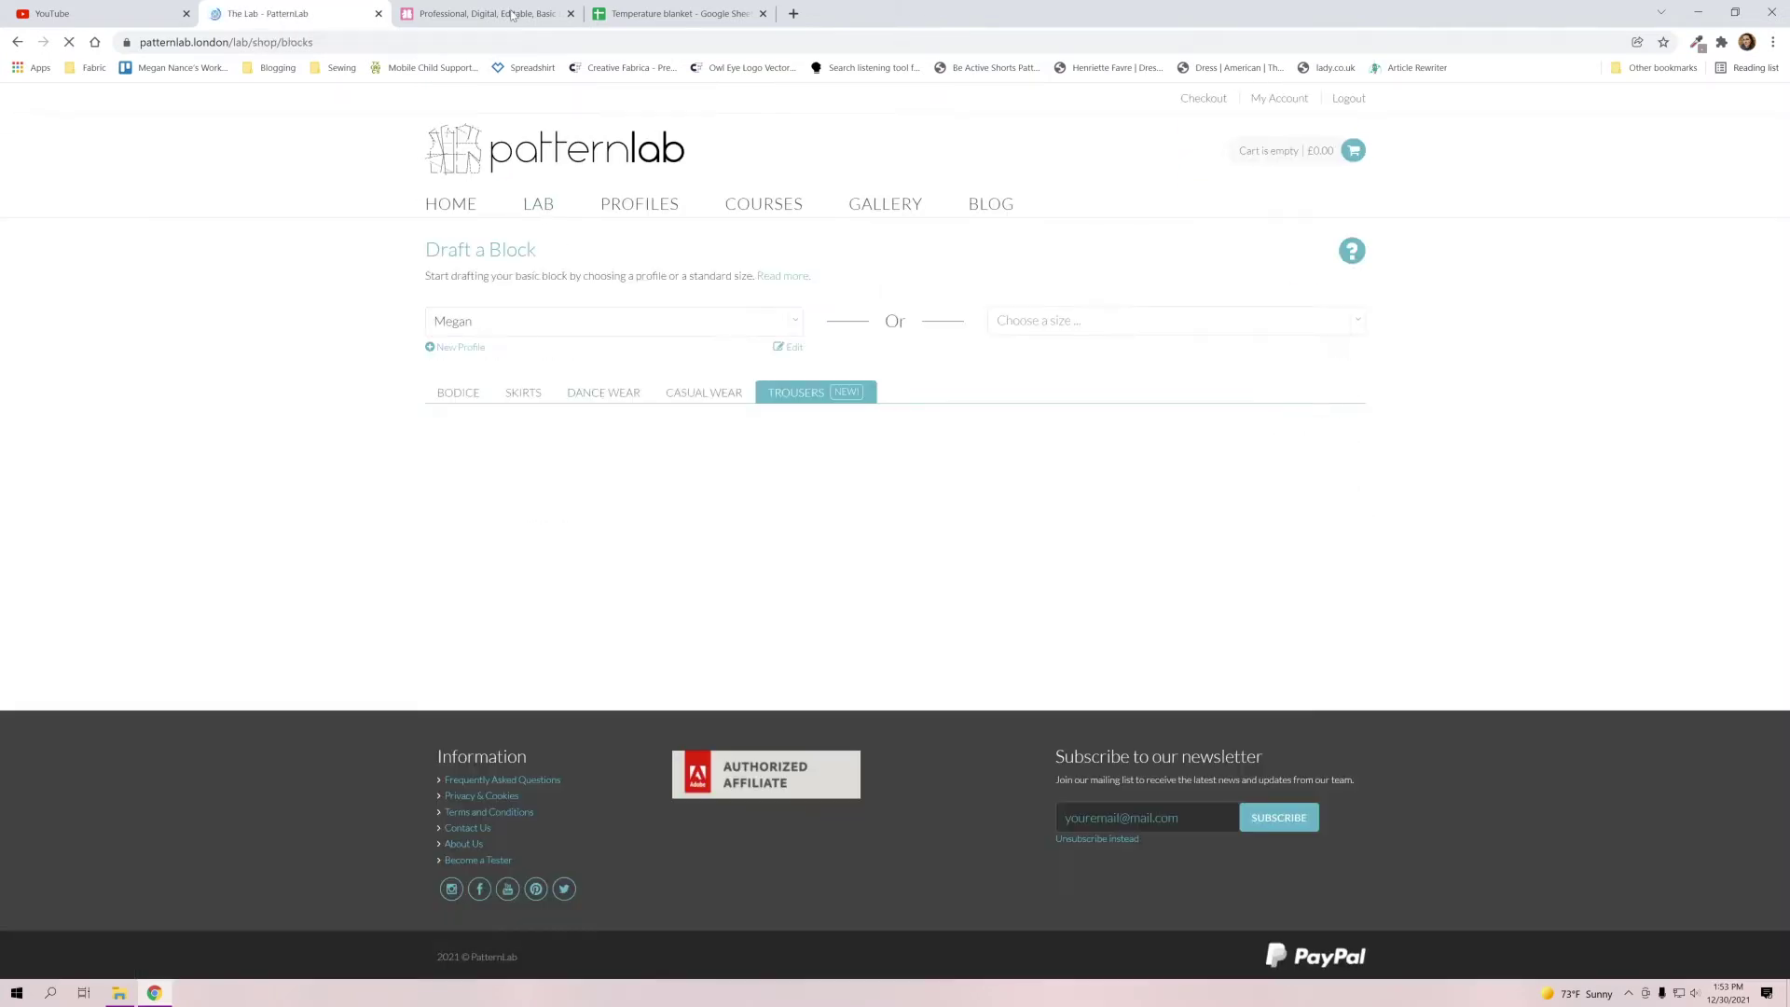
Switch to the DesignLab site and browse its range of ready-made basic blocks and slopers.
{"action": "key", "text": "ctrl+Tab"}
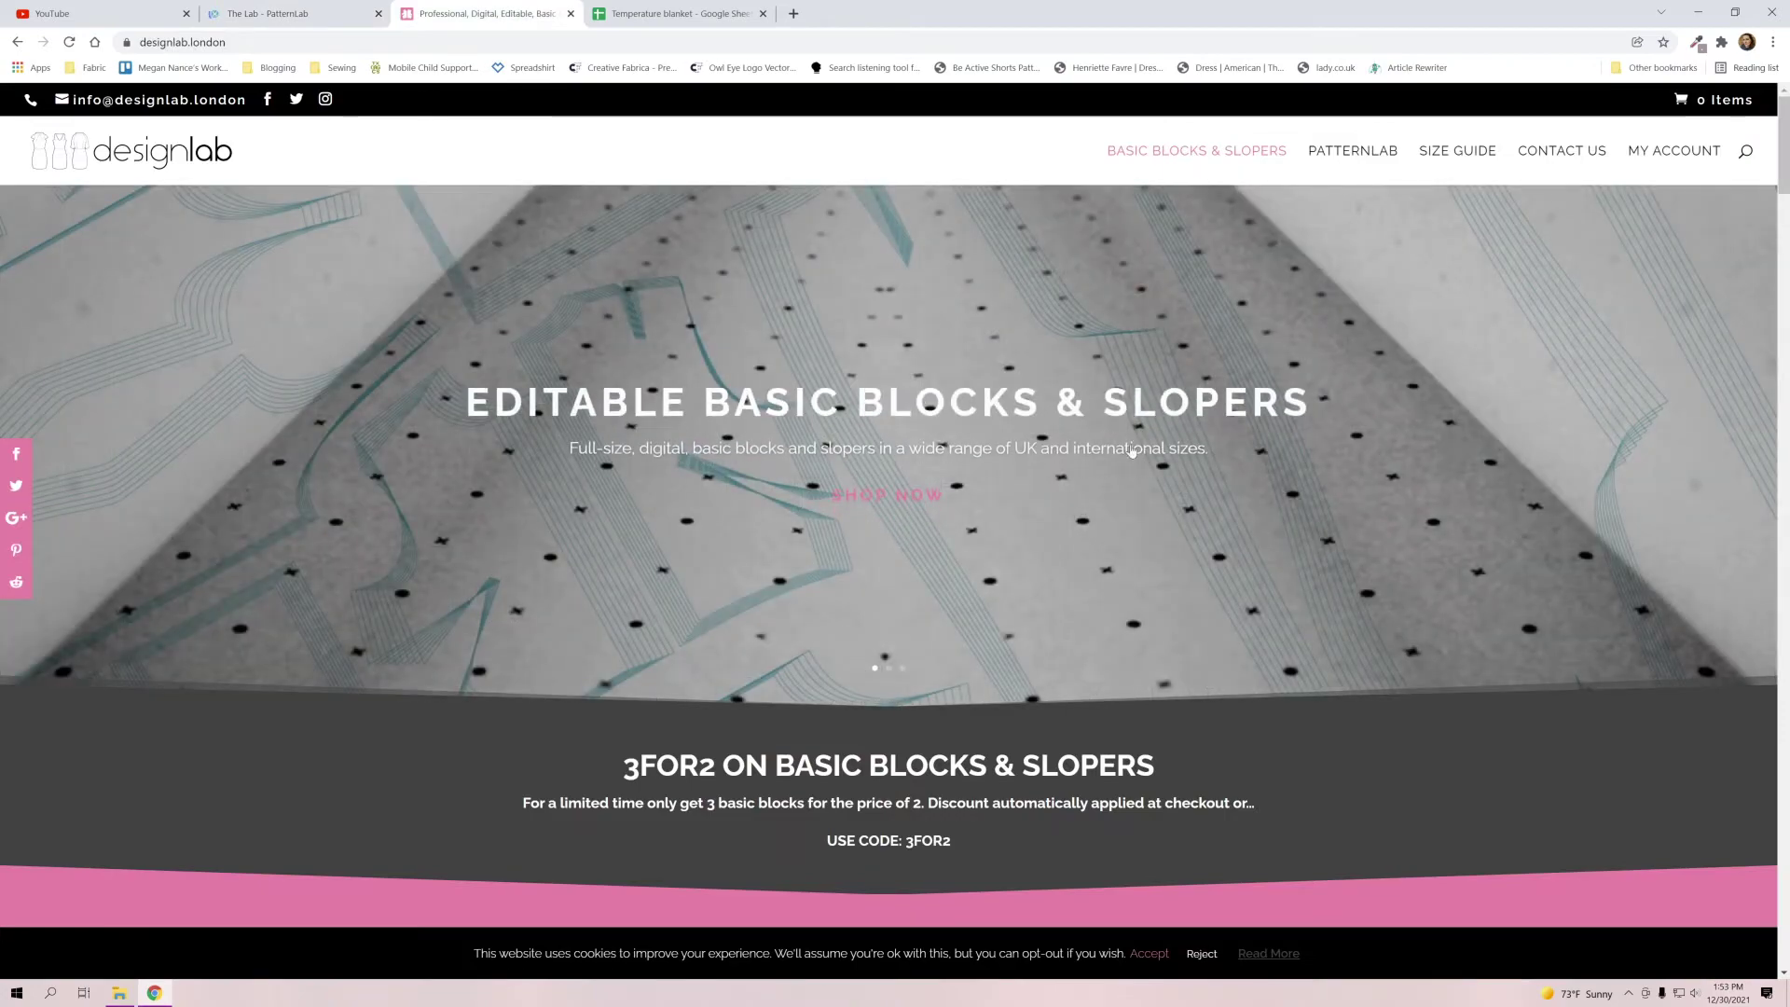
{"action": "scroll", "coordinate": [1100, 435], "scroll_direction": "down", "scroll_amount": 7}
{"action": "scroll", "coordinate": [775, 644], "scroll_direction": "down", "scroll_amount": 9}
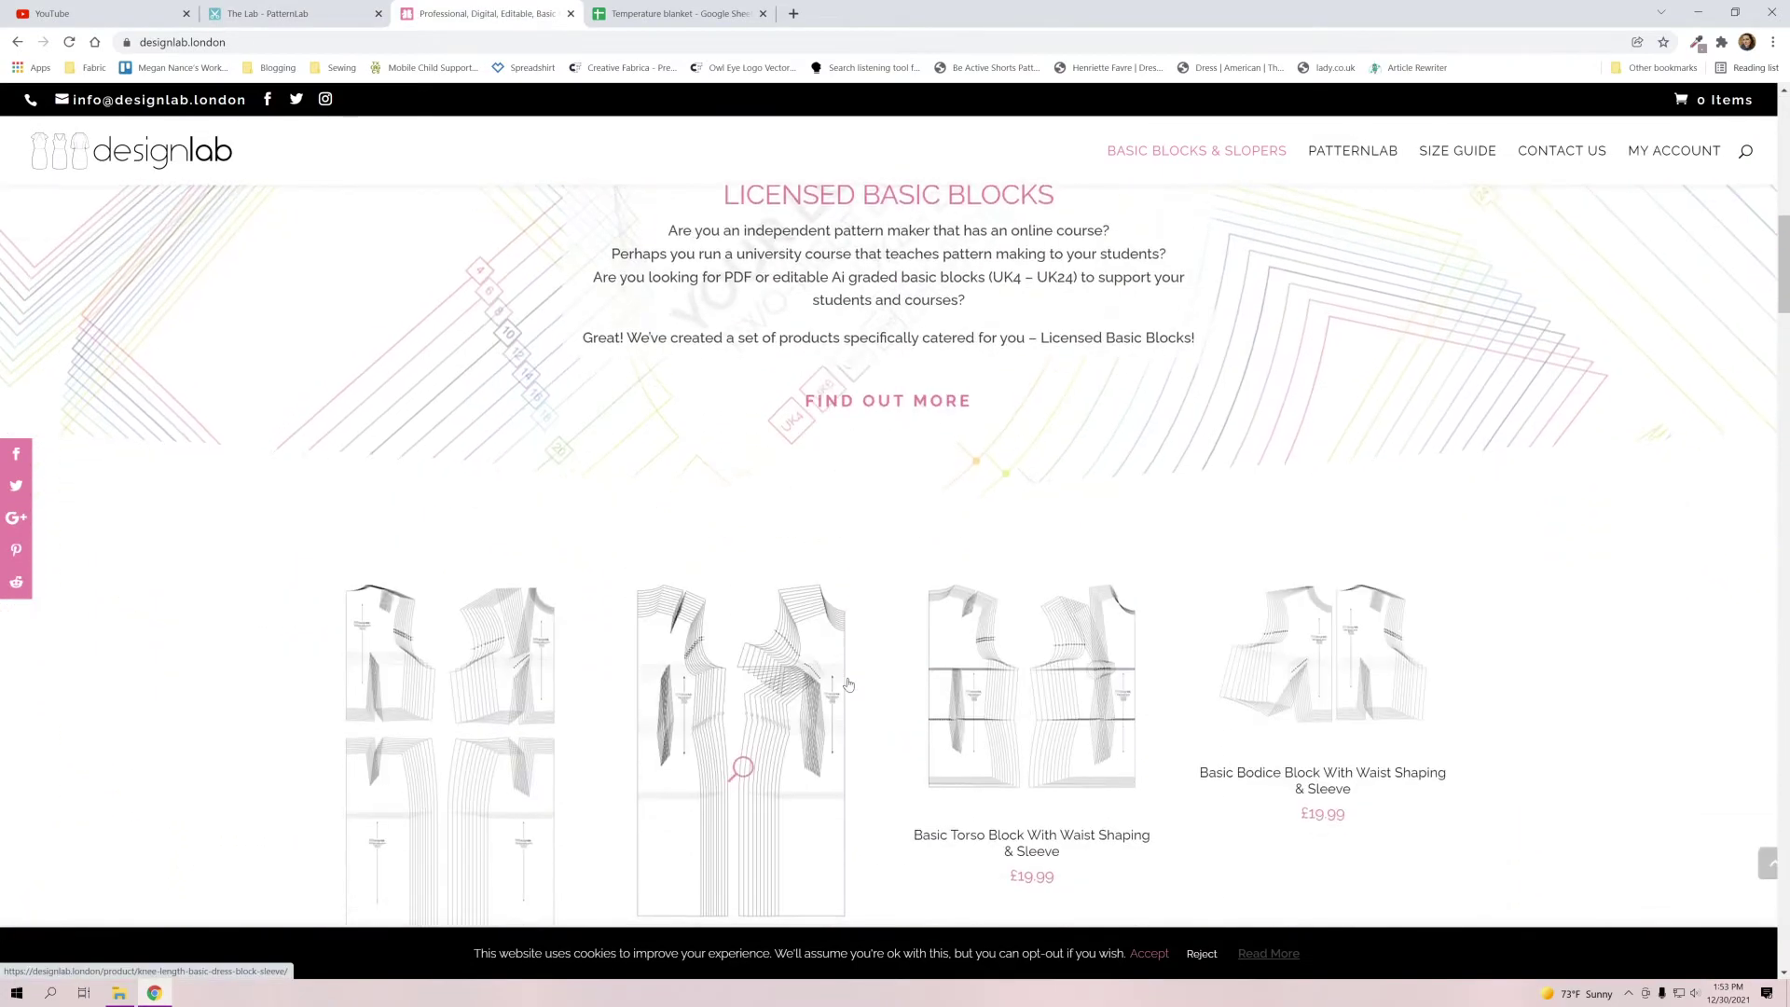
{"action": "scroll", "coordinate": [776, 644], "scroll_direction": "up", "scroll_amount": 1}
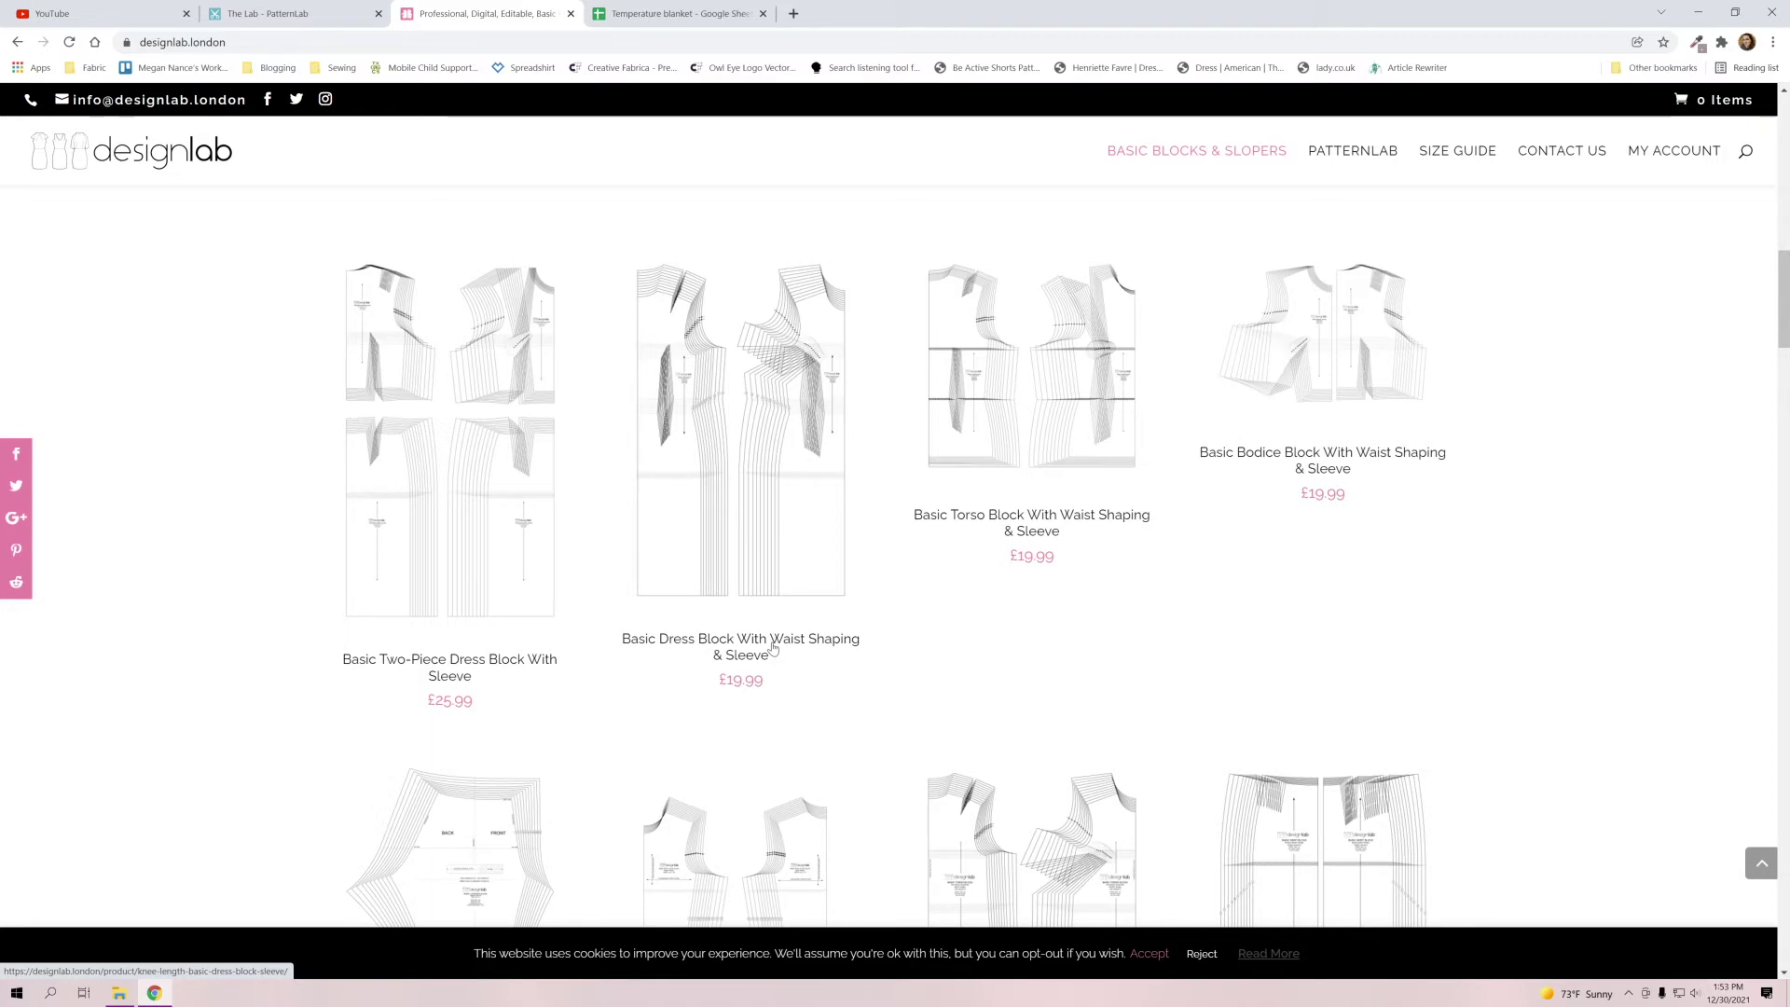
{"action": "scroll", "coordinate": [772, 650], "scroll_direction": "down", "scroll_amount": 7}
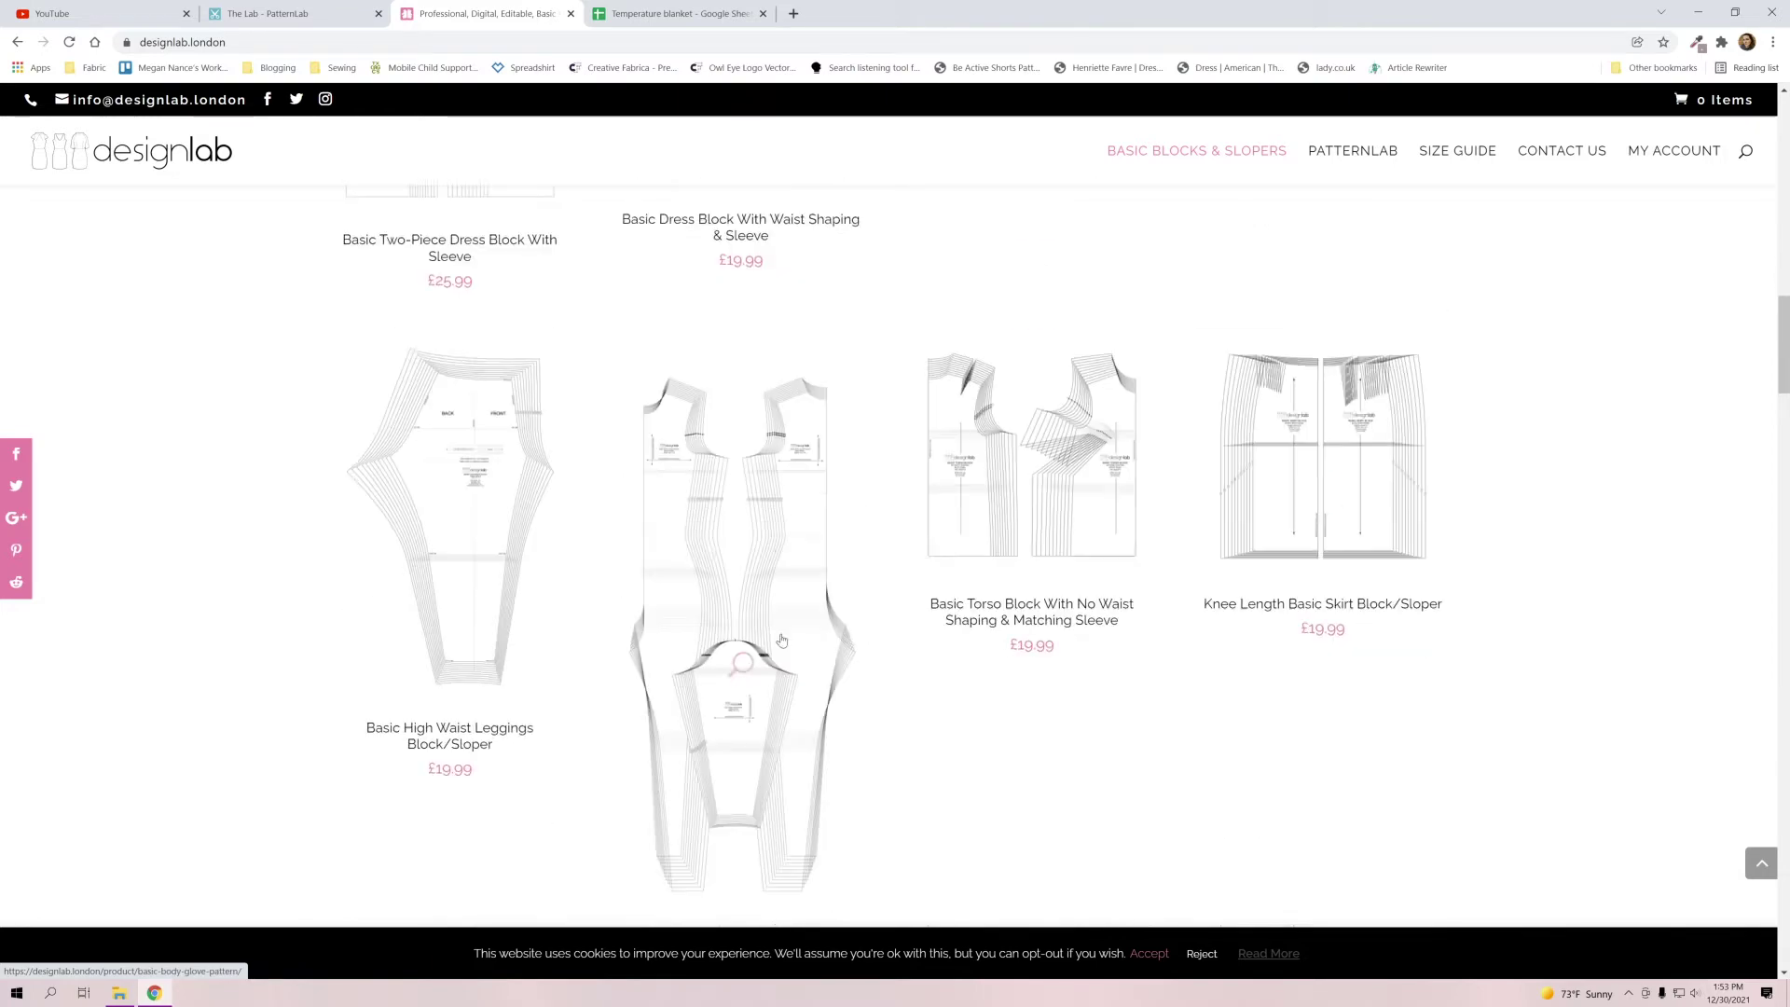
{"action": "scroll", "coordinate": [775, 632], "scroll_direction": "down", "scroll_amount": 7}
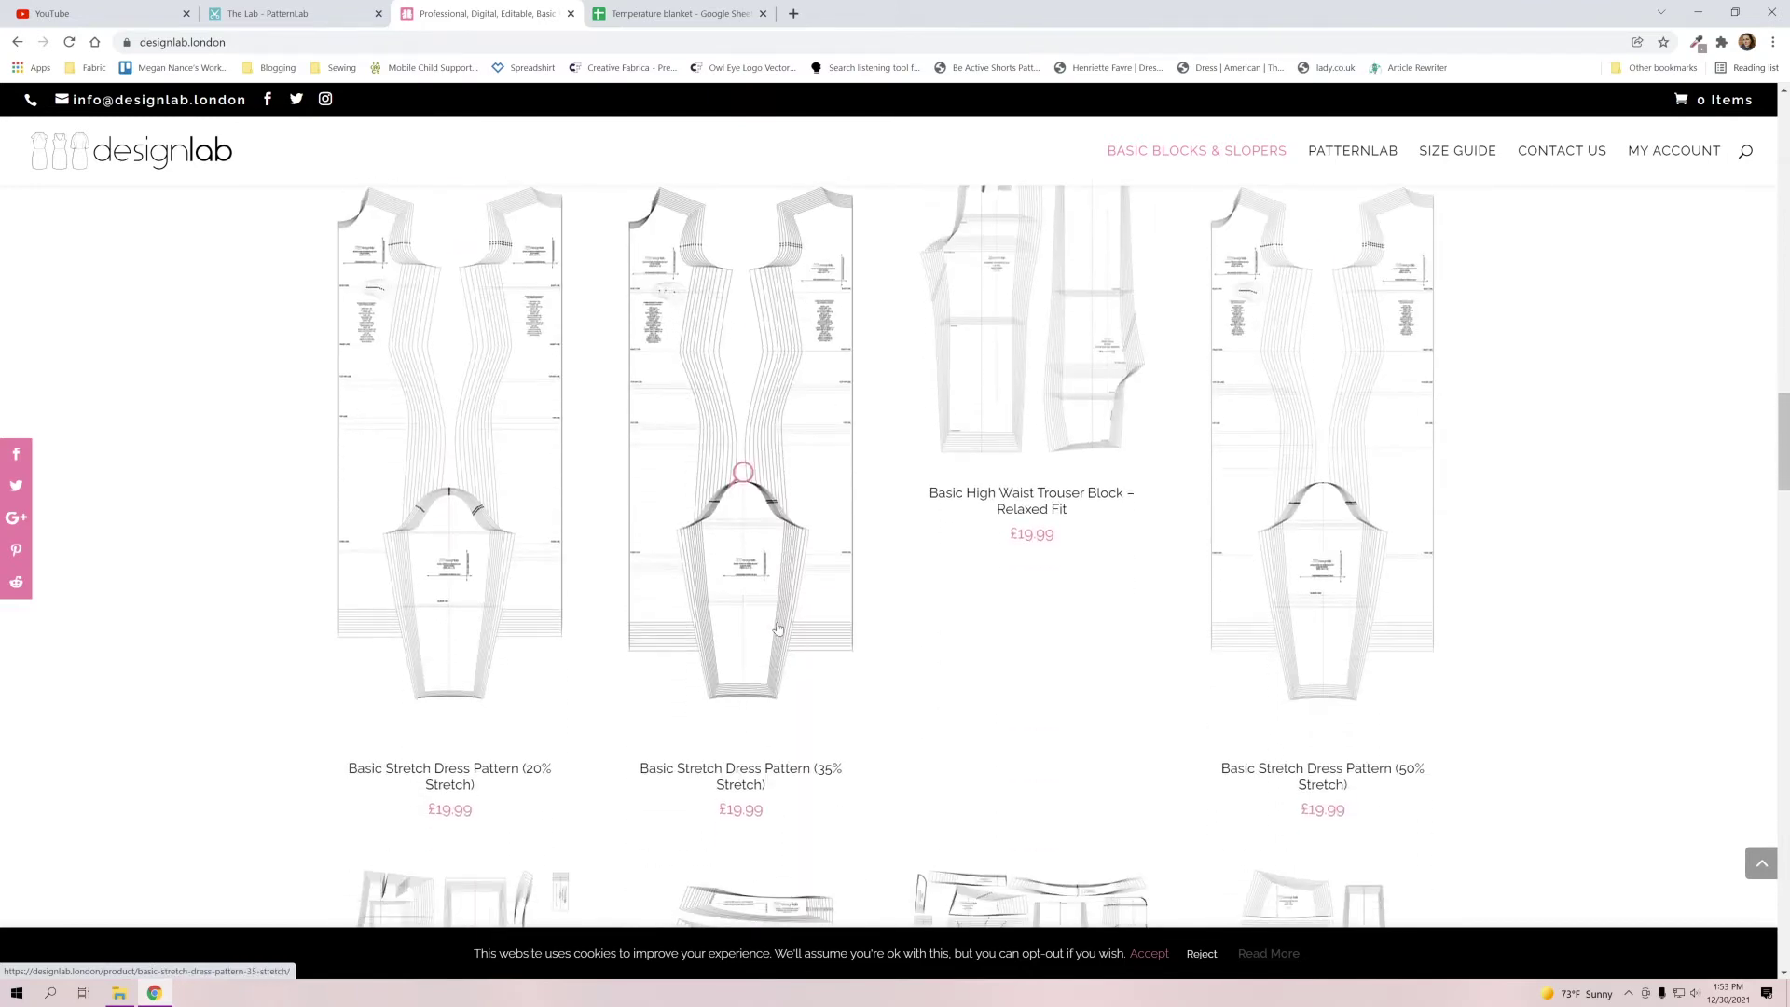
{"action": "scroll", "coordinate": [778, 627], "scroll_direction": "down", "scroll_amount": 7}
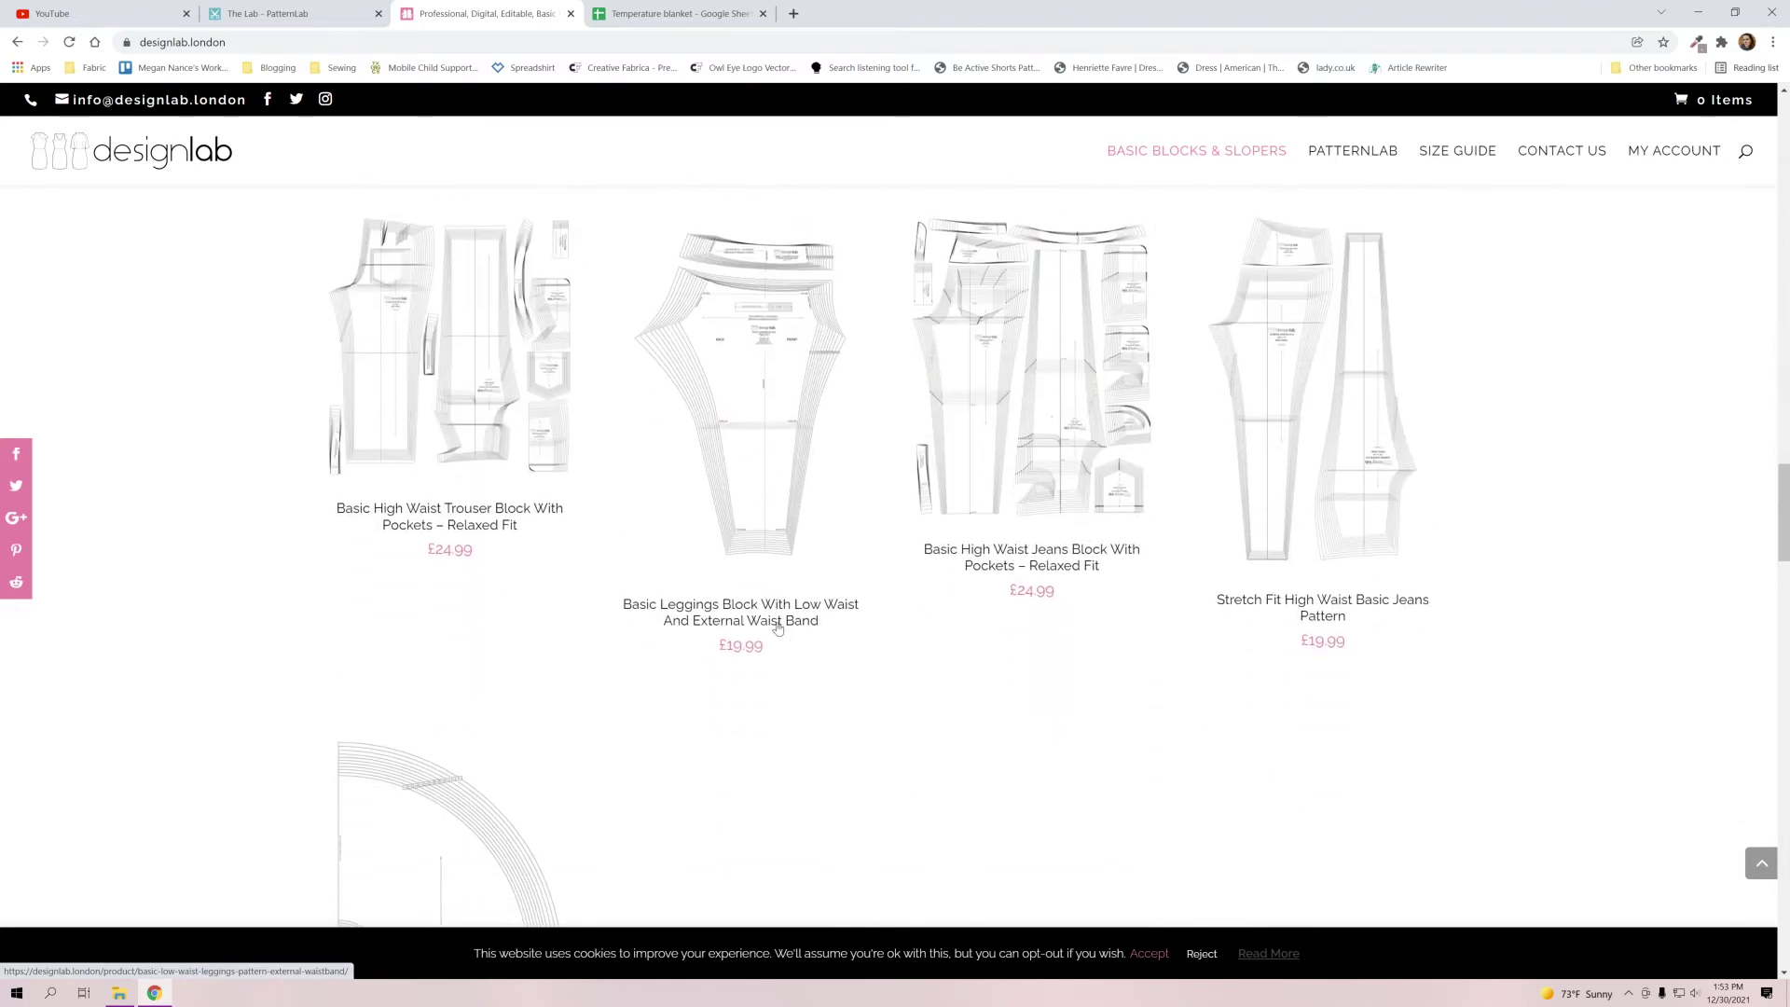
{"action": "scroll", "coordinate": [779, 627], "scroll_direction": "down", "scroll_amount": 6}
{"action": "scroll", "coordinate": [774, 628], "scroll_direction": "up", "scroll_amount": 15}
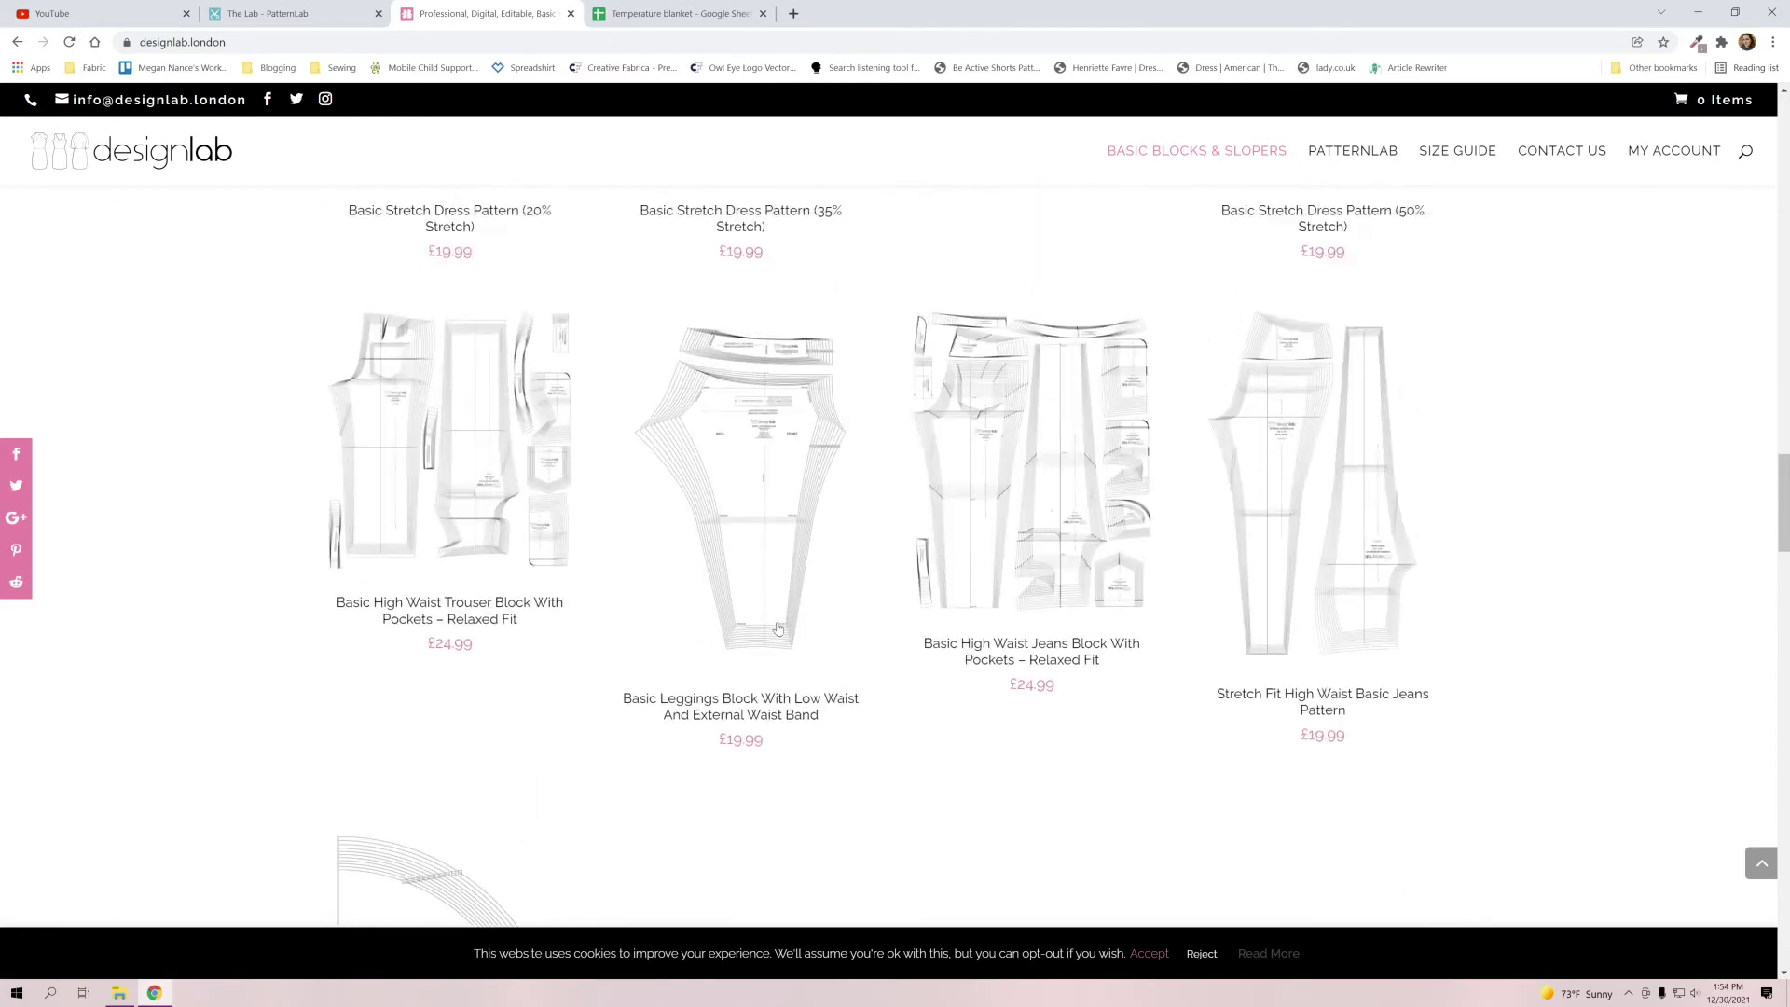
{"action": "scroll", "coordinate": [775, 627], "scroll_direction": "up", "scroll_amount": 20}
Launch Adobe Illustrator 2022 and open the recent torso block file with .5 inch ease.
{"action": "left_click", "coordinate": [17, 993]}
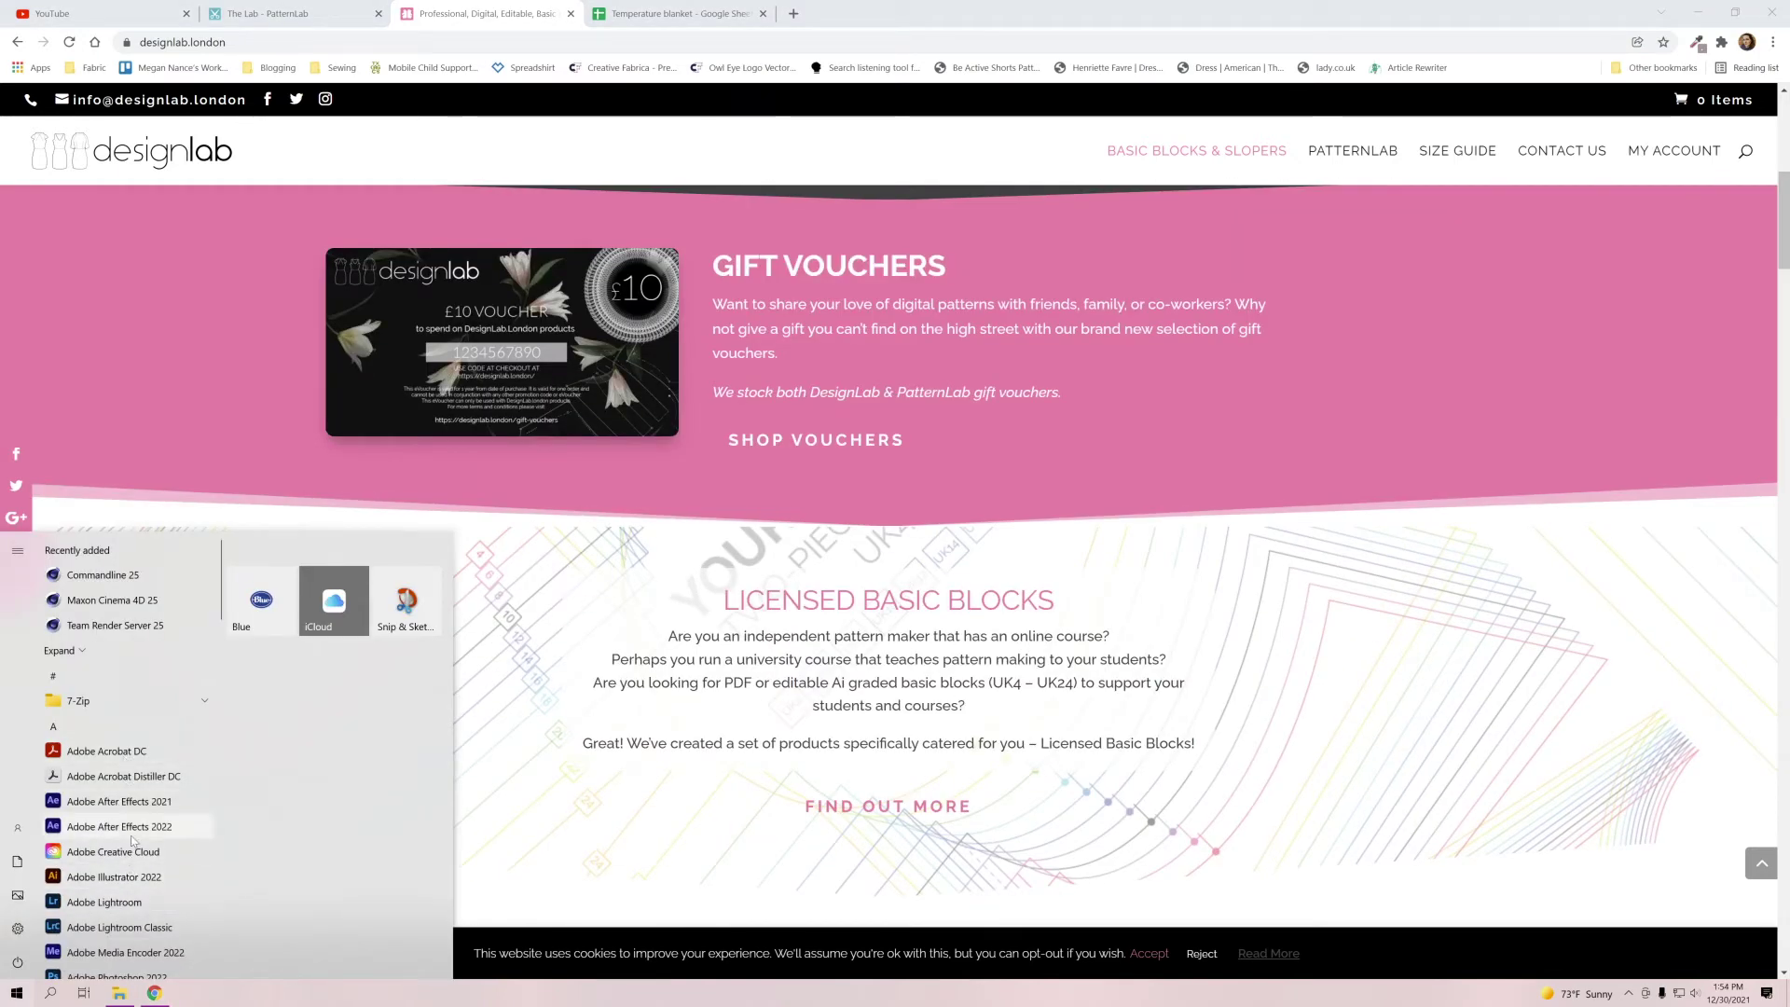
{"action": "left_click", "coordinate": [133, 877]}
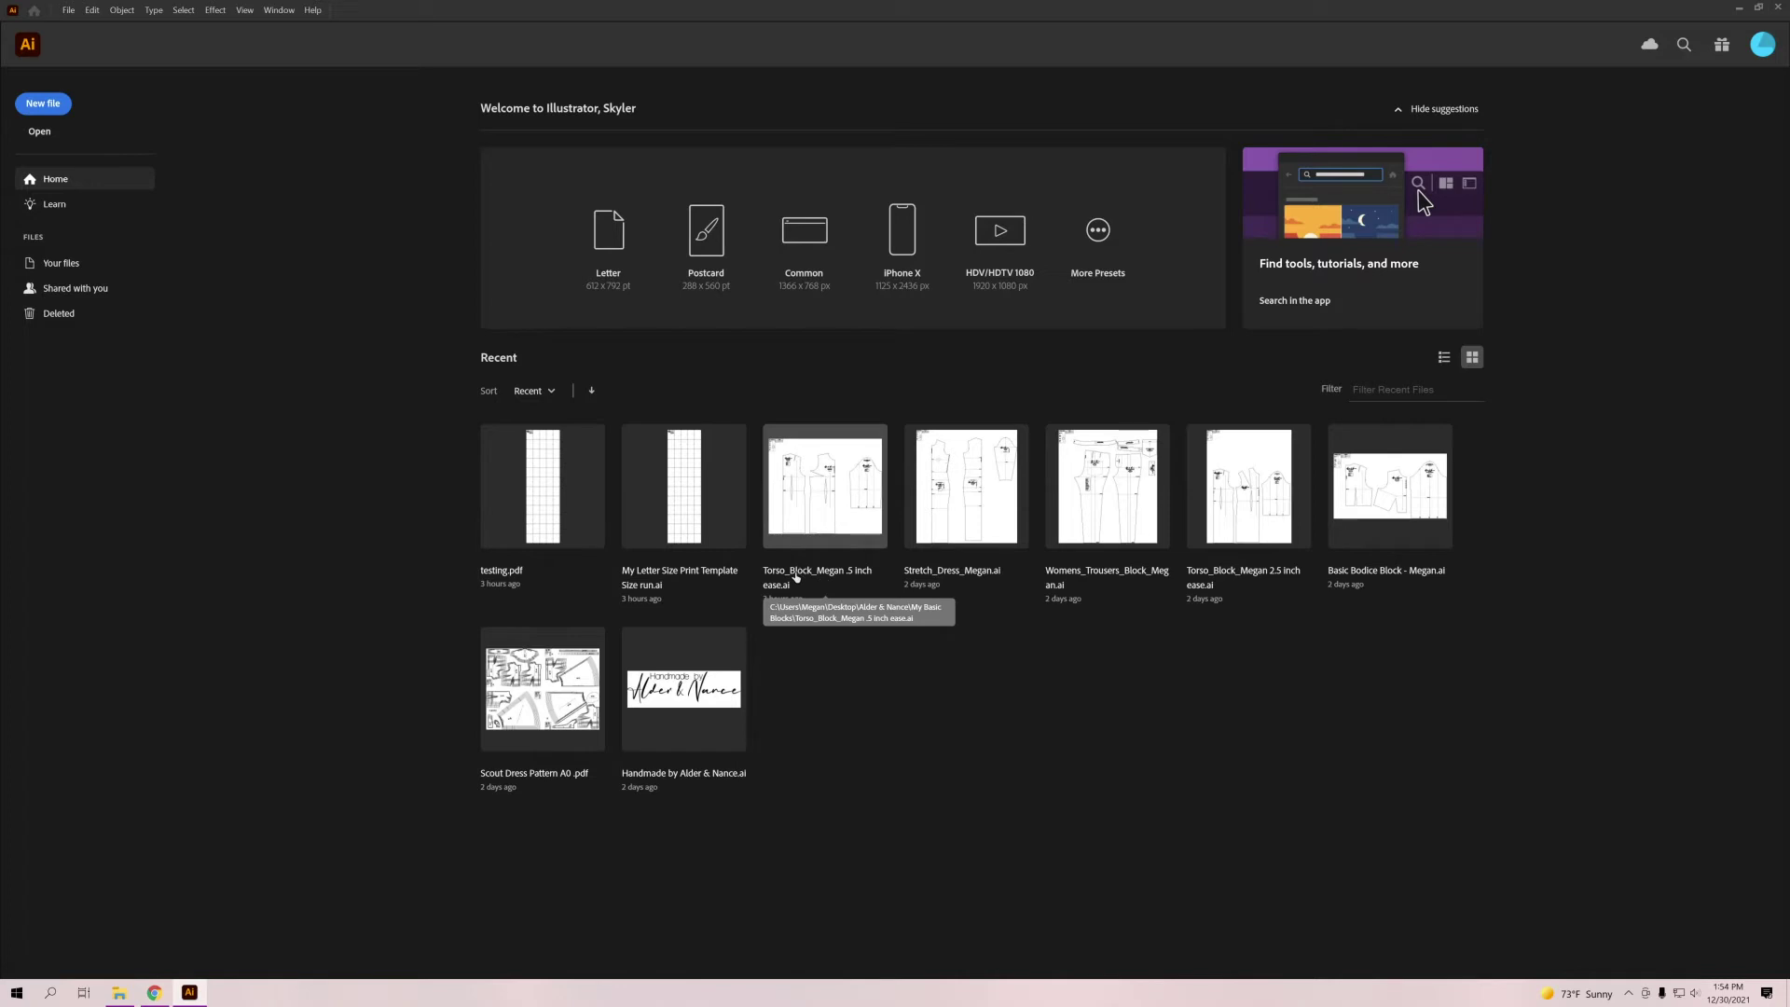
{"action": "left_click", "coordinate": [877, 613]}
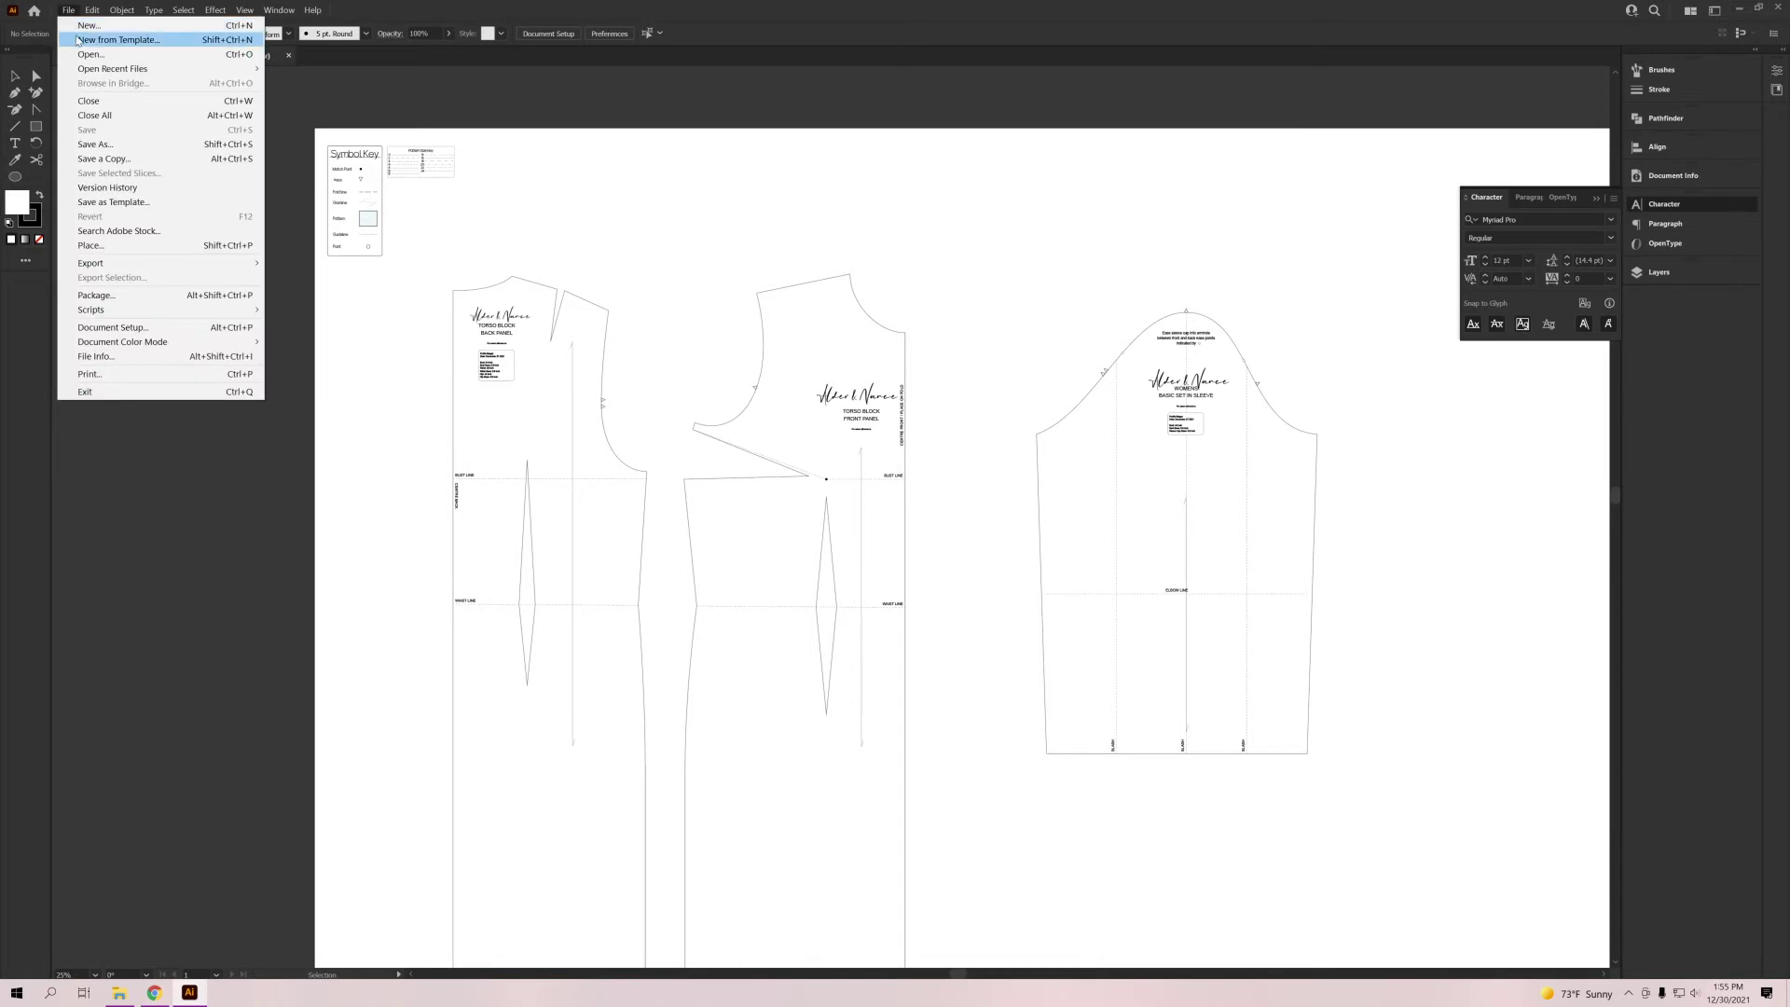
Open My Letter Size Print Template.ai from the Patterning Files folder and view its tiled page layout.
{"action": "left_click", "coordinate": [85, 54]}
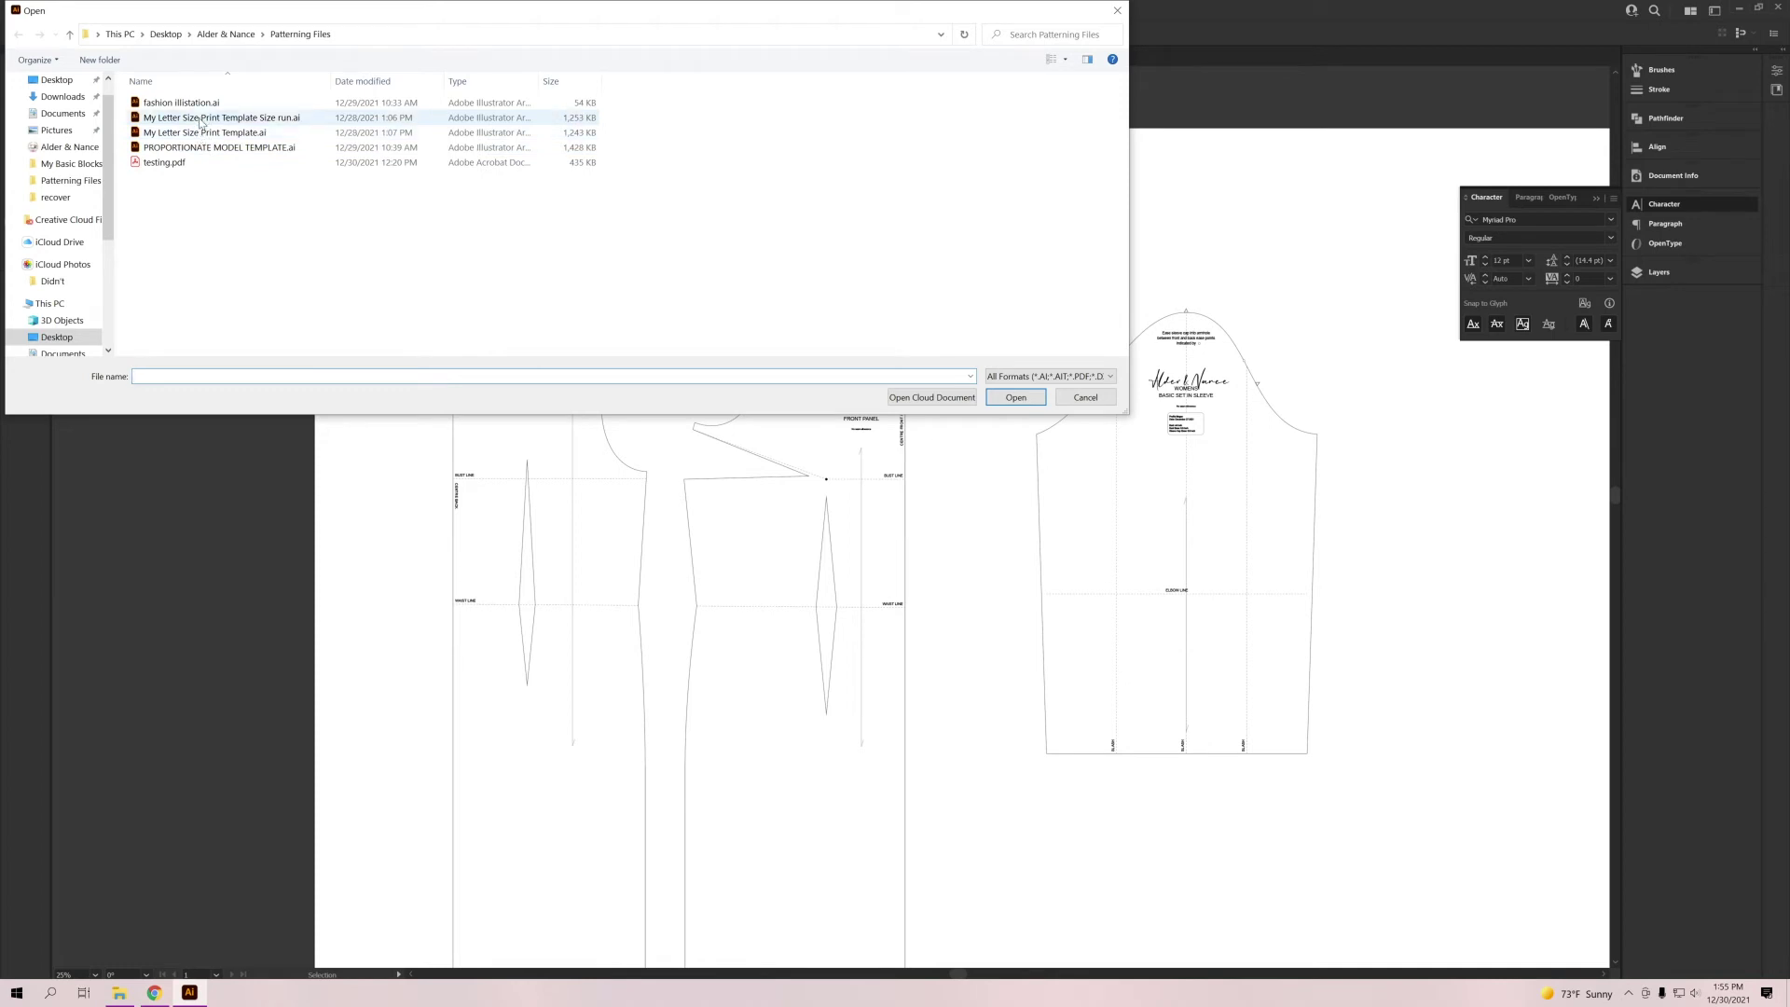
{"action": "double_click", "coordinate": [203, 133]}
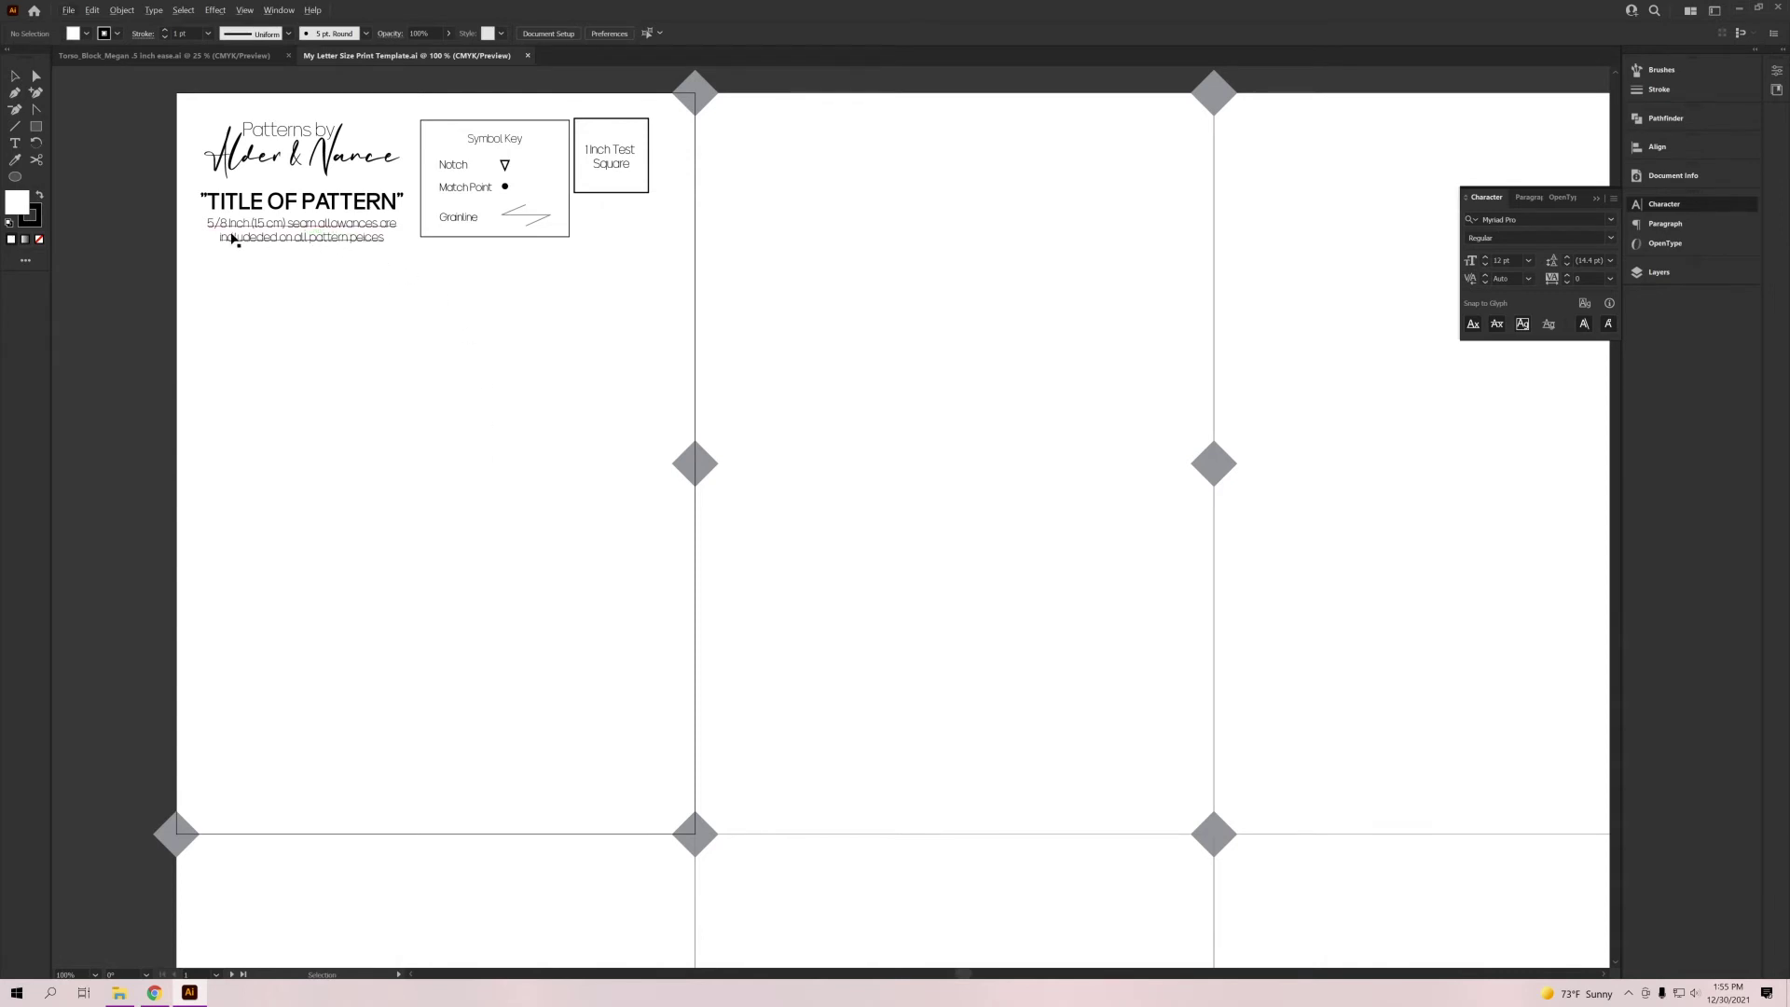
{"action": "scroll", "coordinate": [444, 312], "scroll_direction": "down", "scroll_amount": 3}
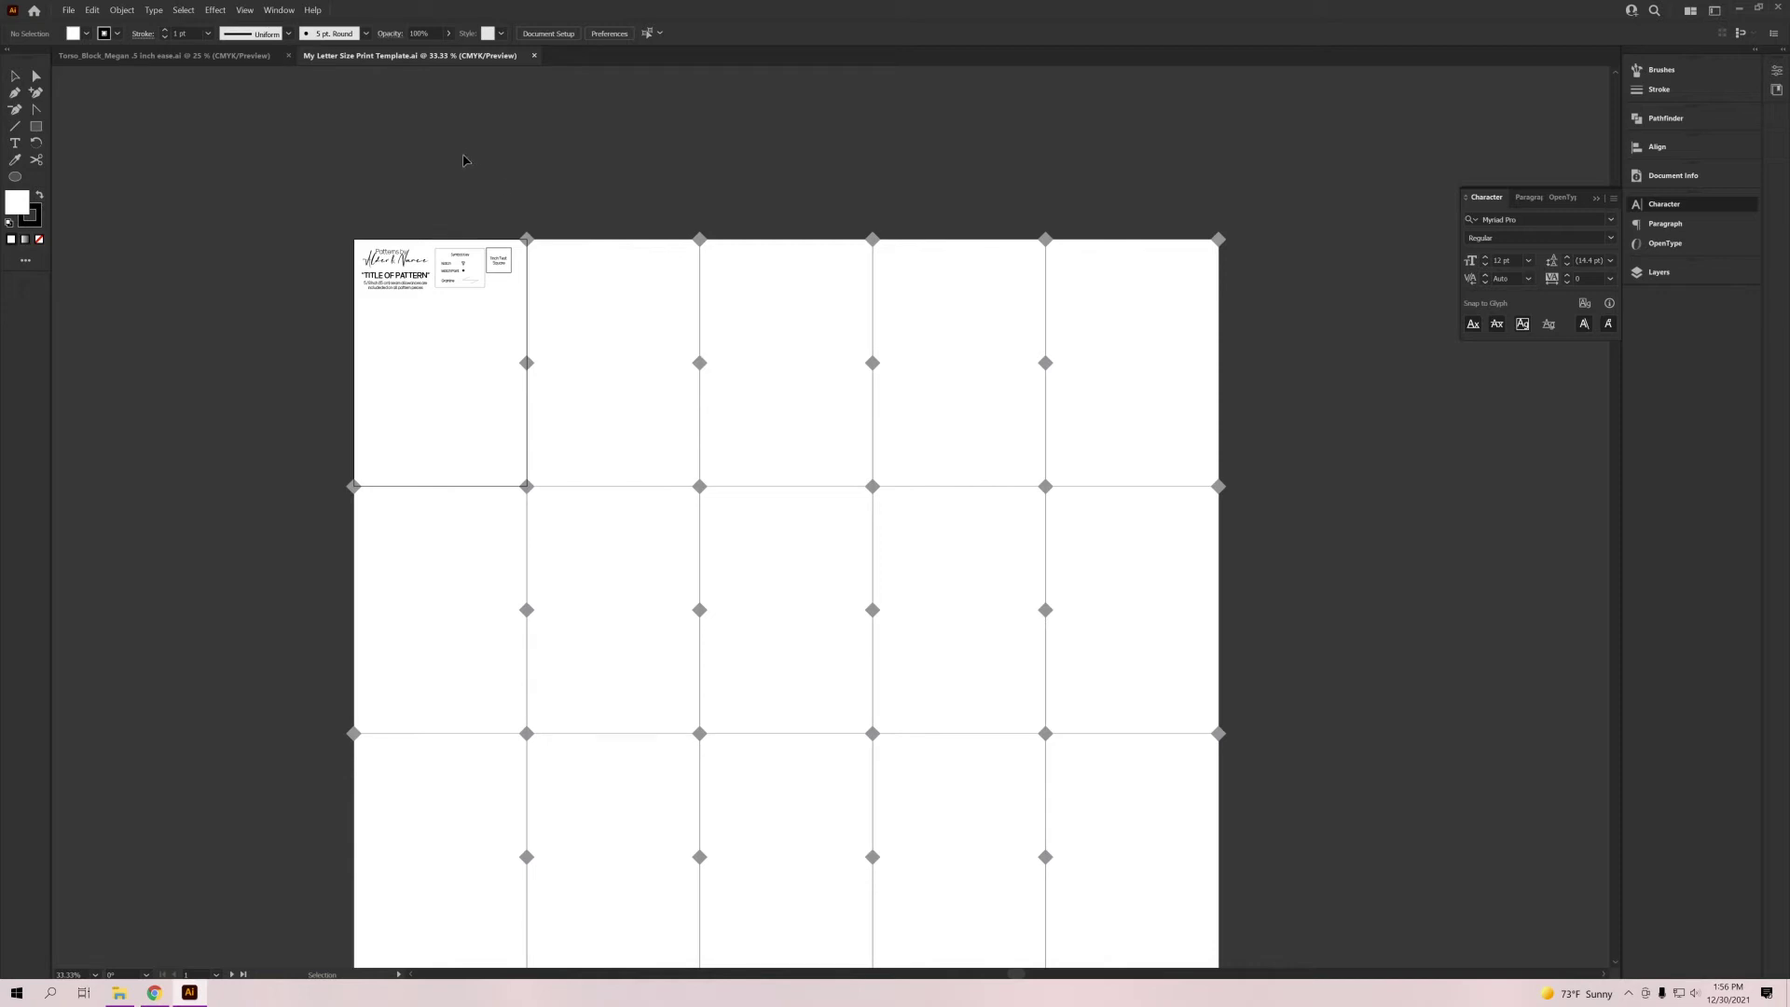
Review the available printers in the print template's print settings and close the settings without printing.
{"action": "left_click", "coordinate": [68, 13]}
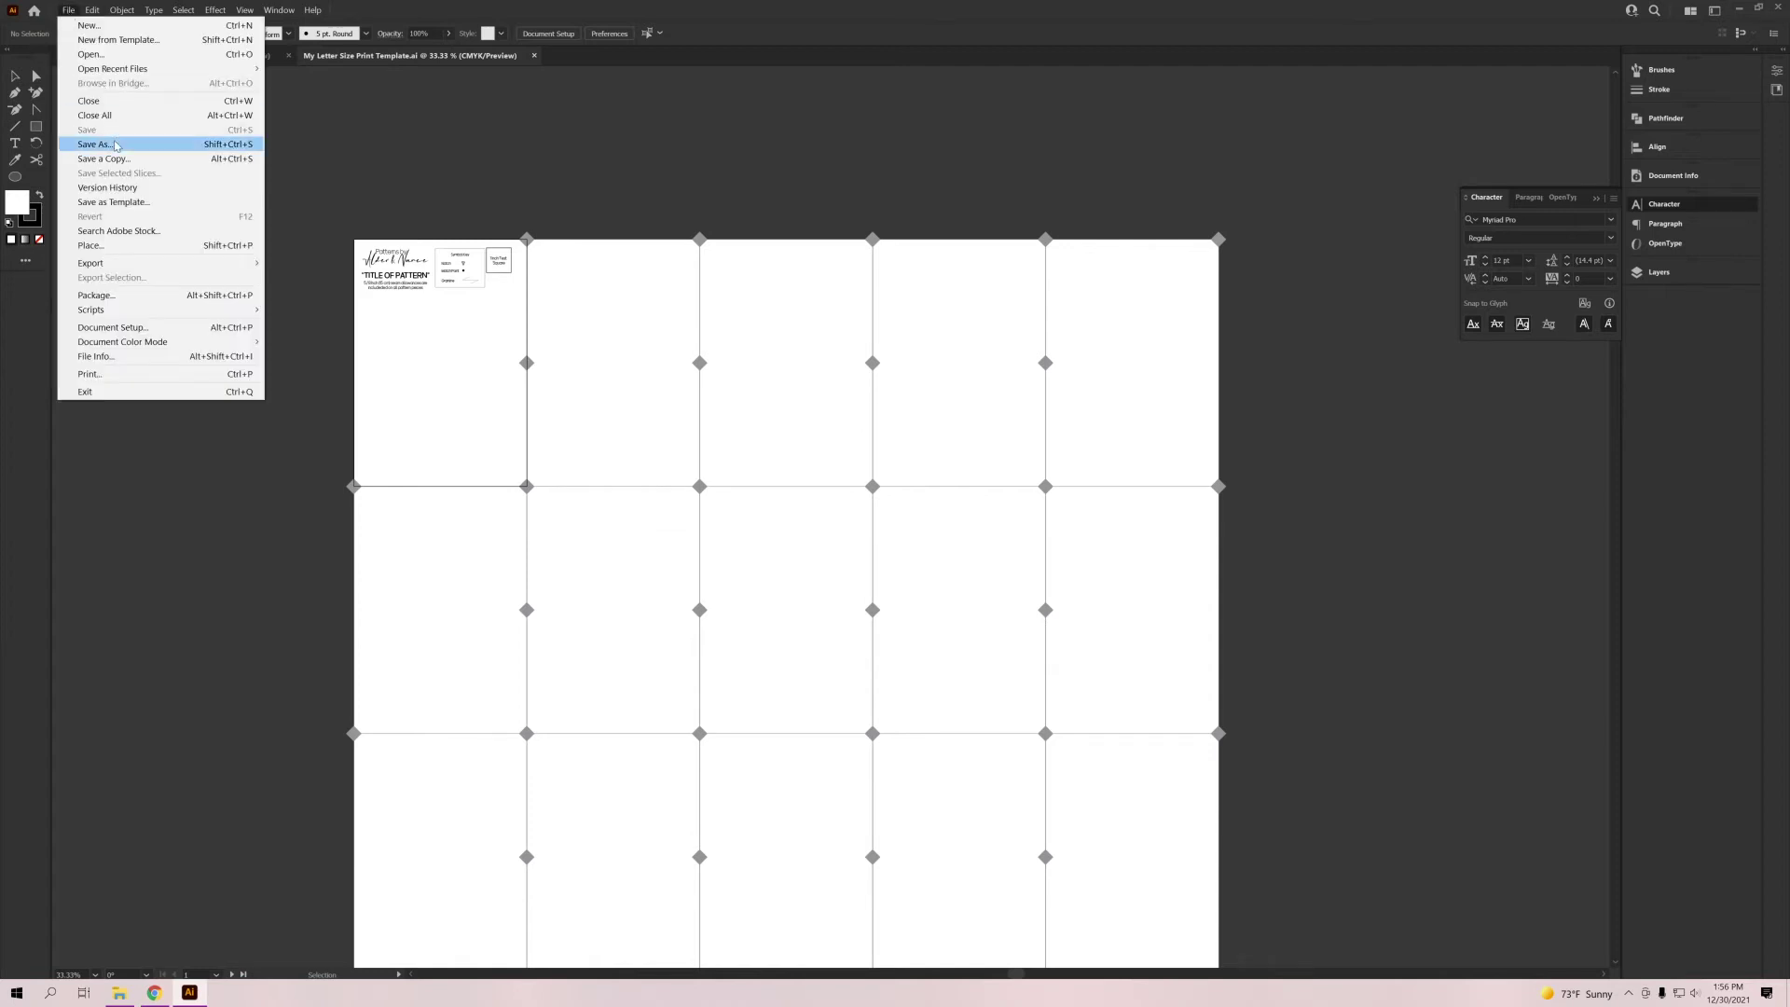
{"action": "left_click", "coordinate": [155, 375]}
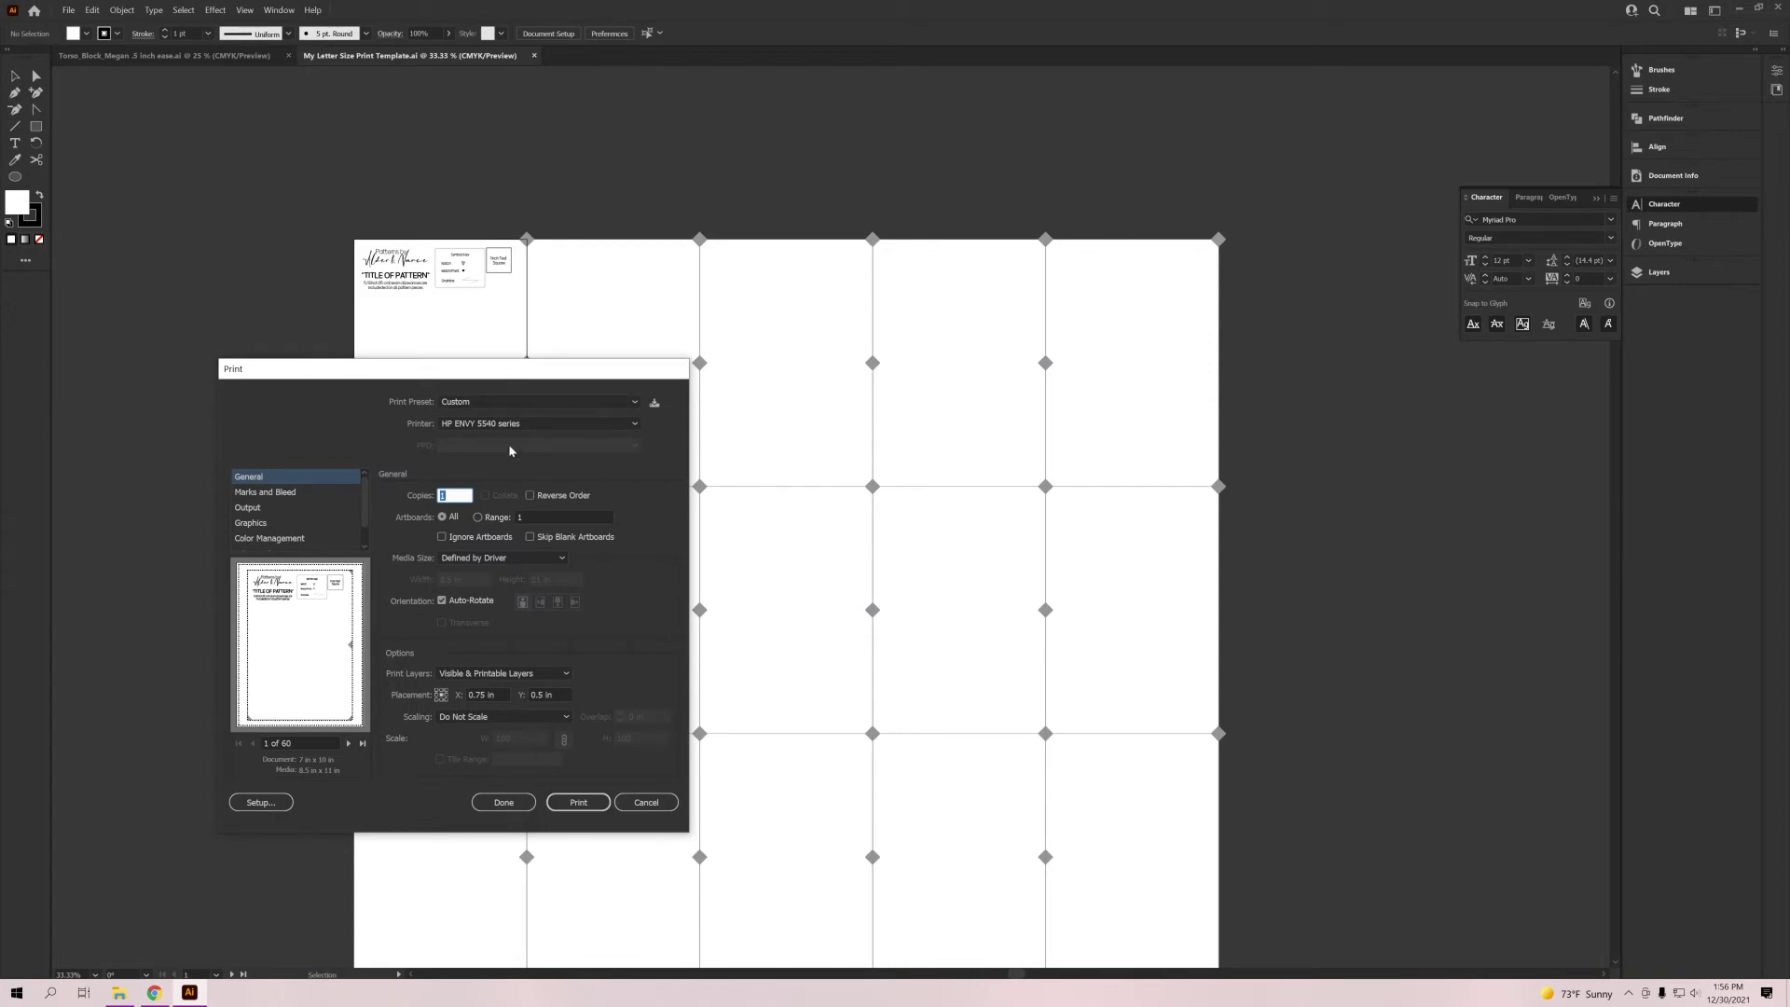
{"action": "left_click", "coordinate": [511, 425]}
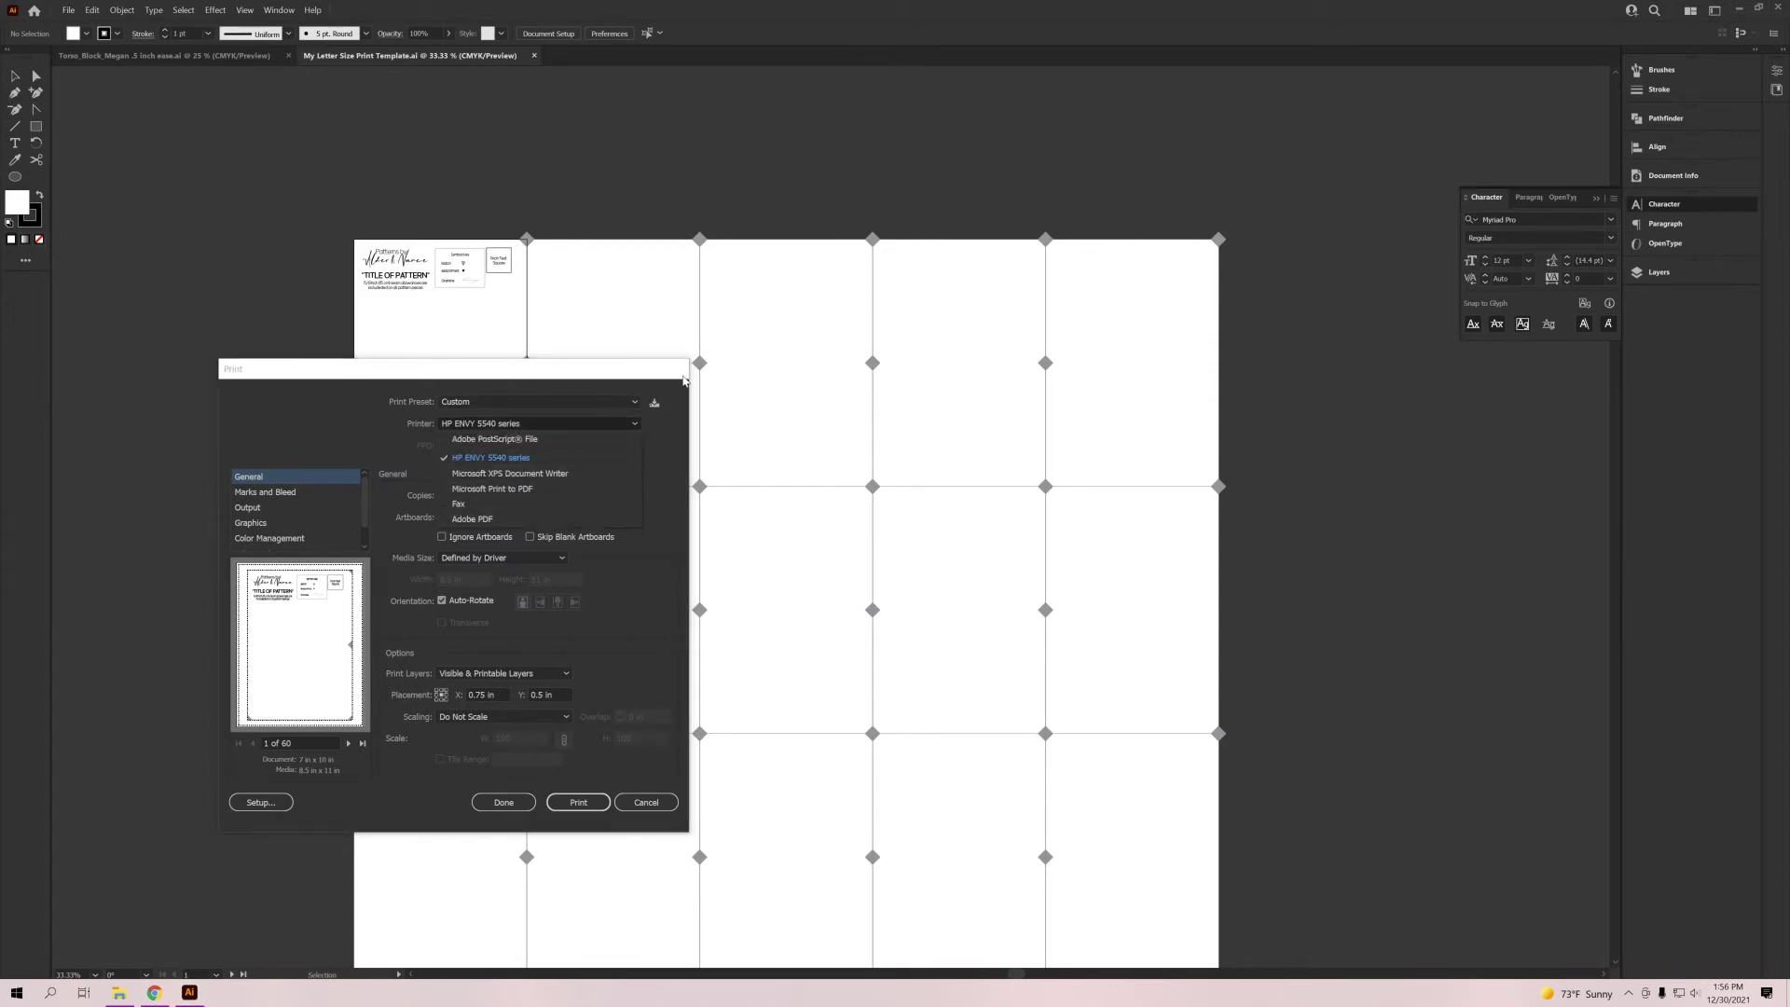
{"action": "left_click", "coordinate": [644, 802]}
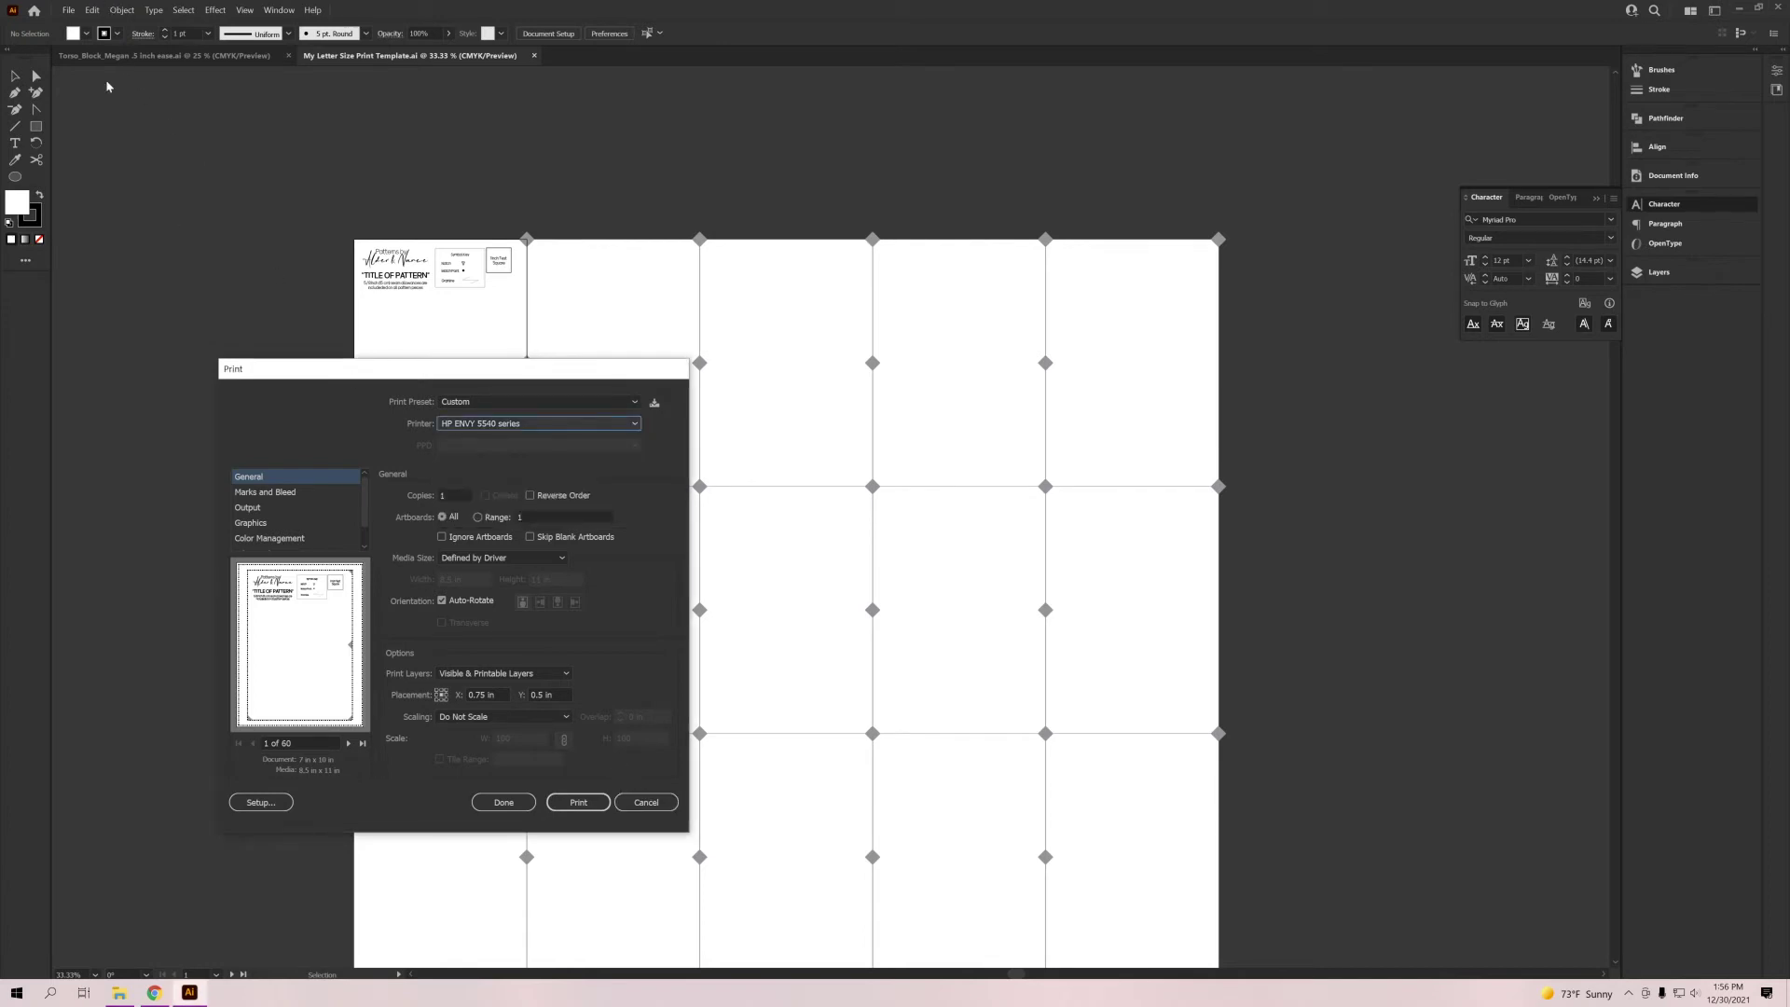
{"action": "left_click", "coordinate": [648, 803]}
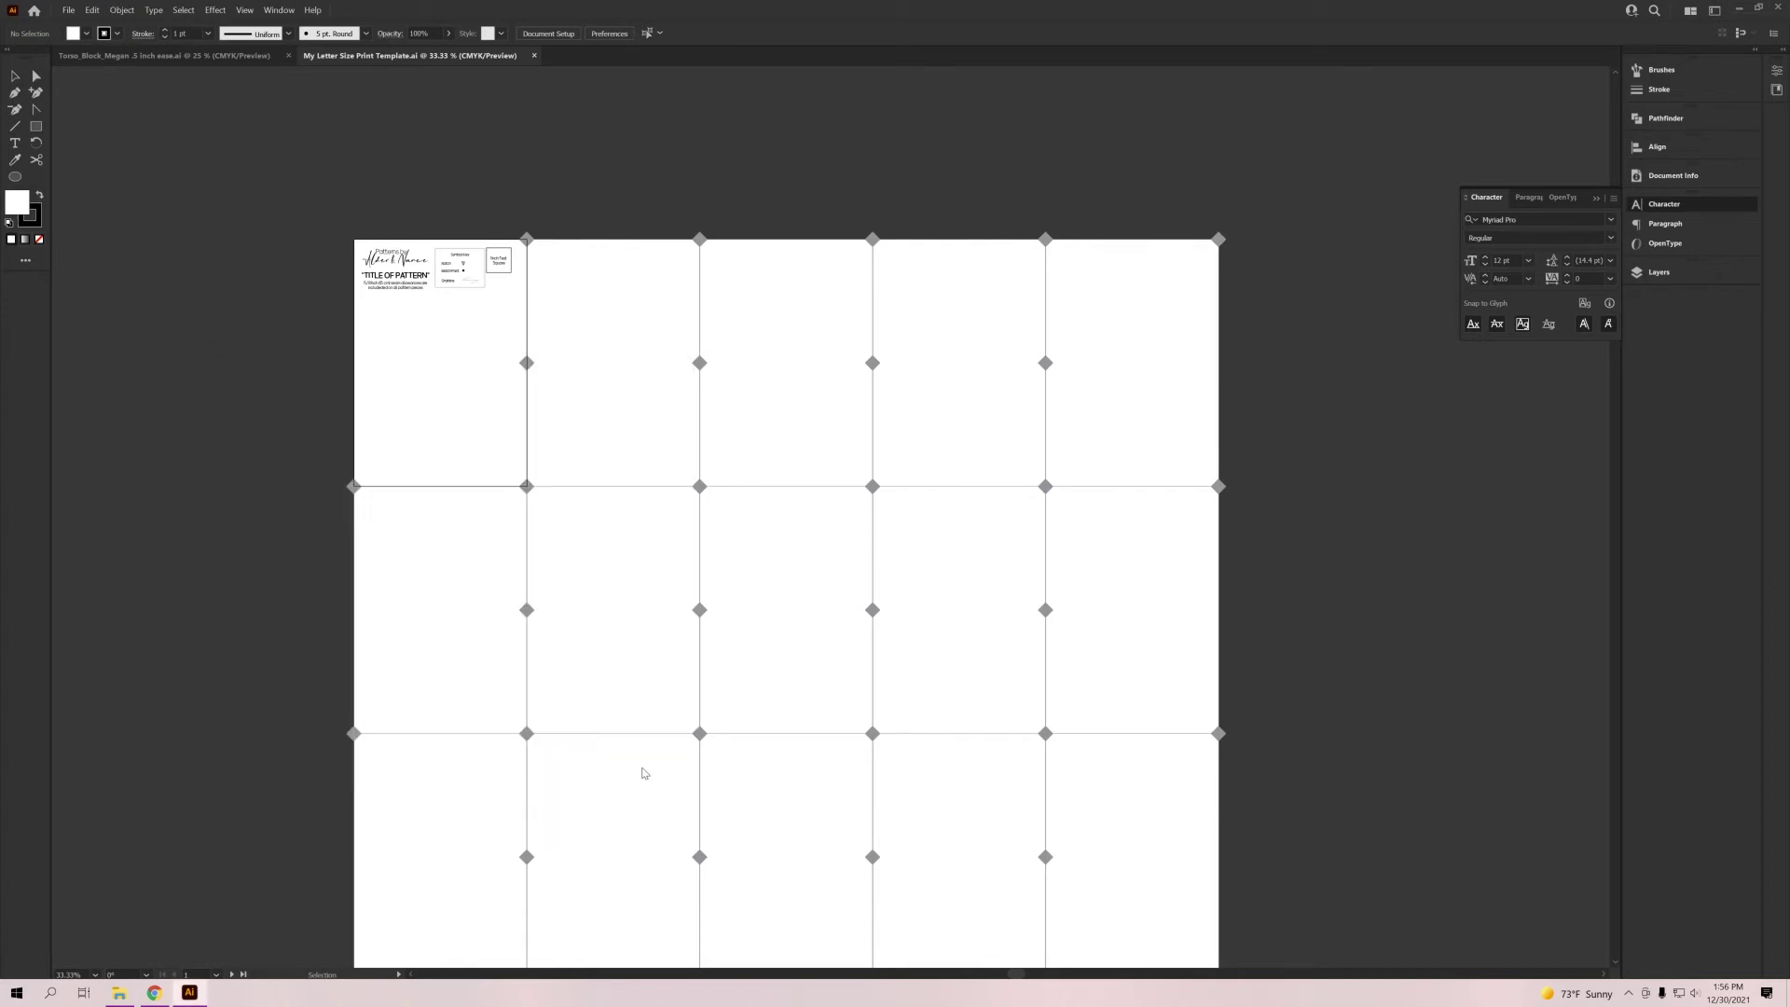
Save the print template as an Adobe PDF with the Illustrator Default preset, replacing testing.pdf in the Patterning Files folder.
{"action": "left_click", "coordinate": [66, 11]}
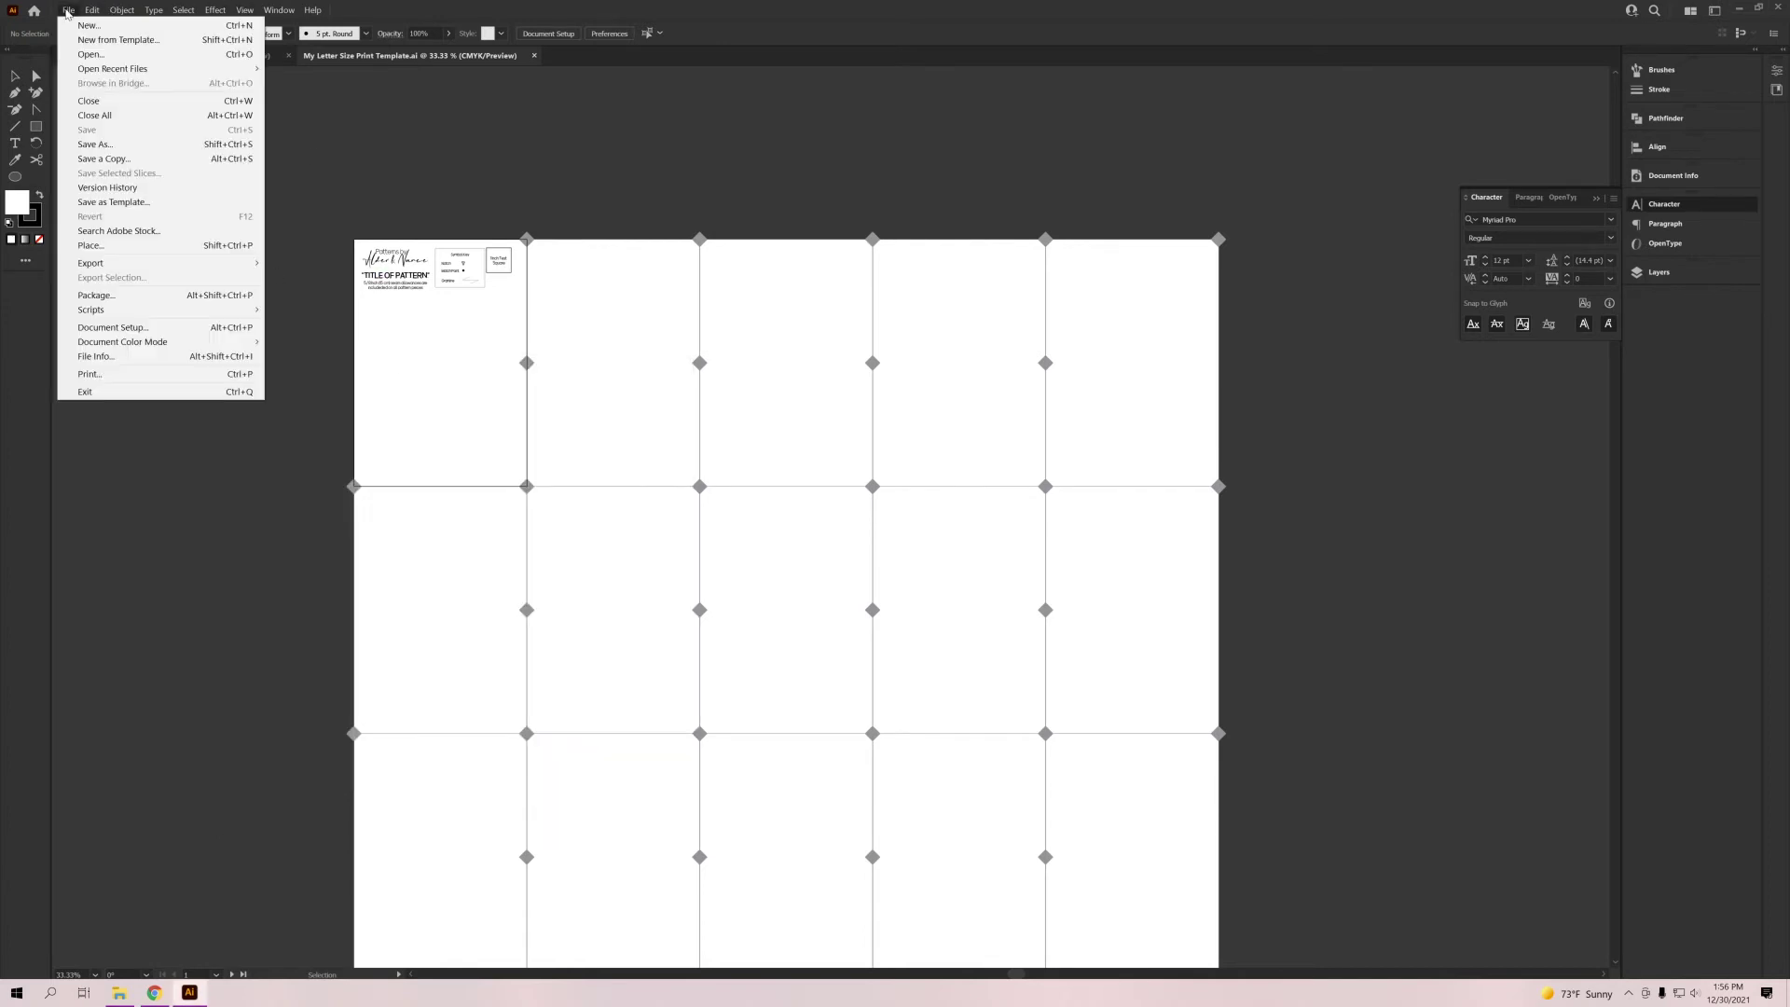
{"action": "left_click", "coordinate": [127, 146]}
{"action": "left_click", "coordinate": [1016, 631]}
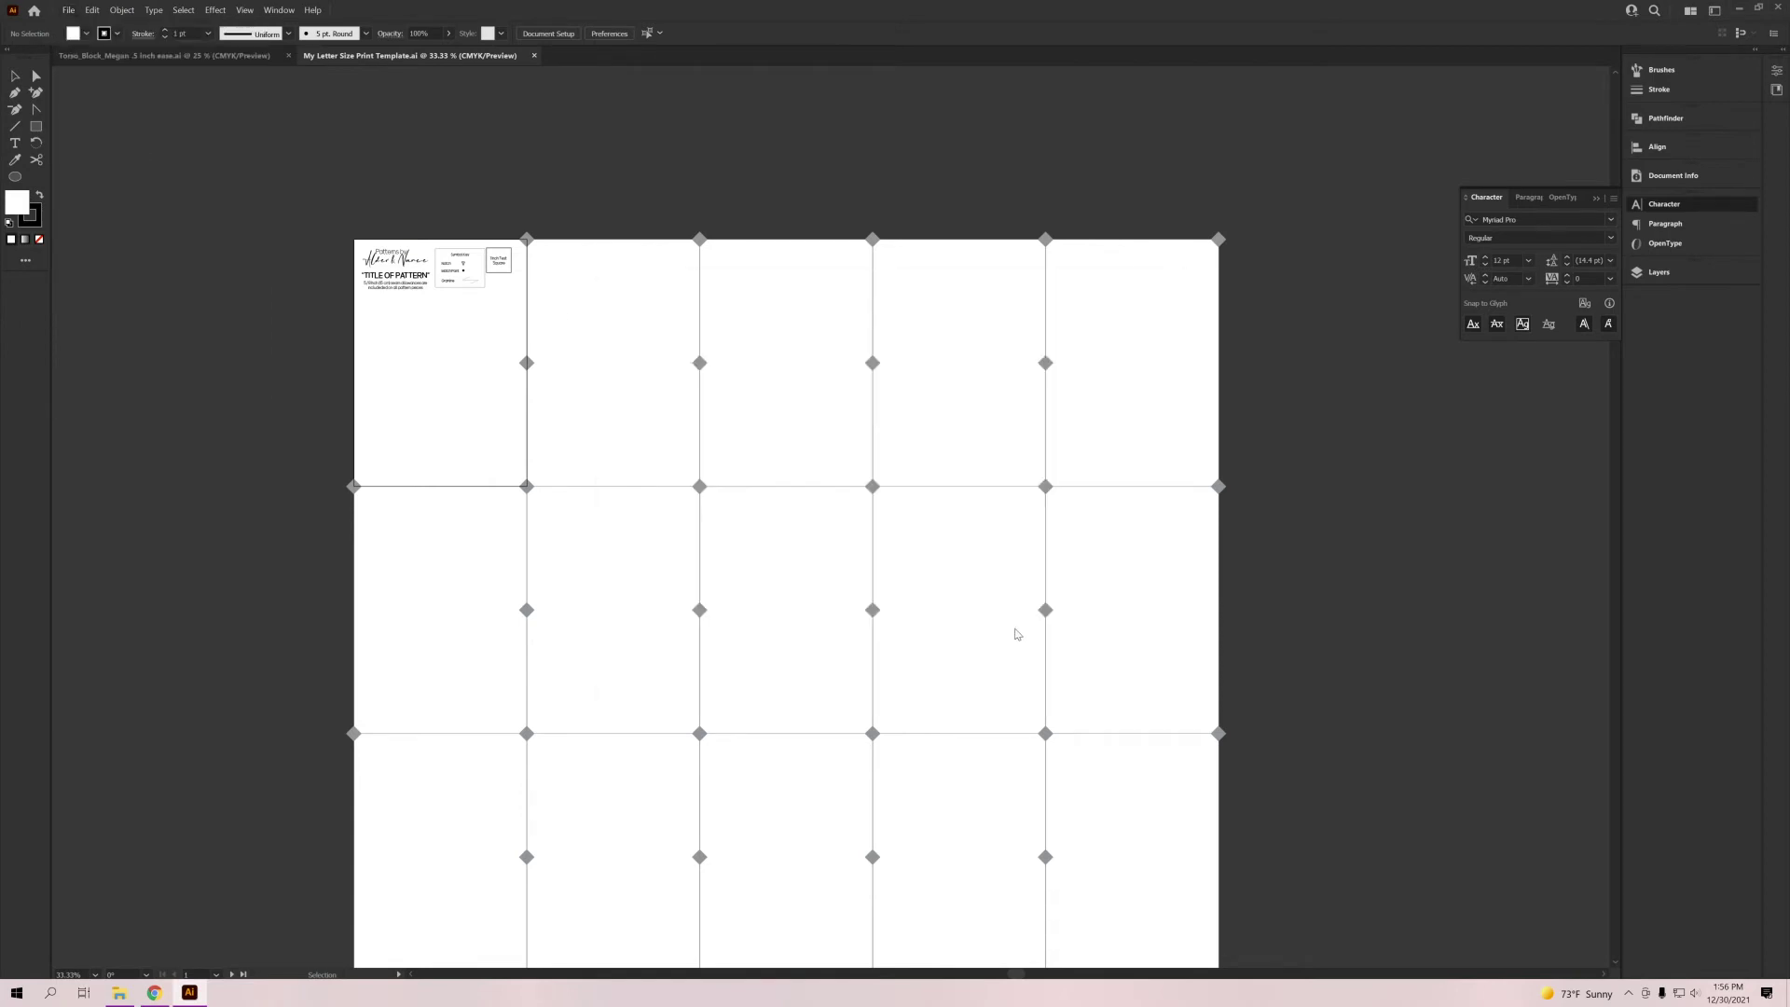
{"action": "left_click", "coordinate": [307, 360]}
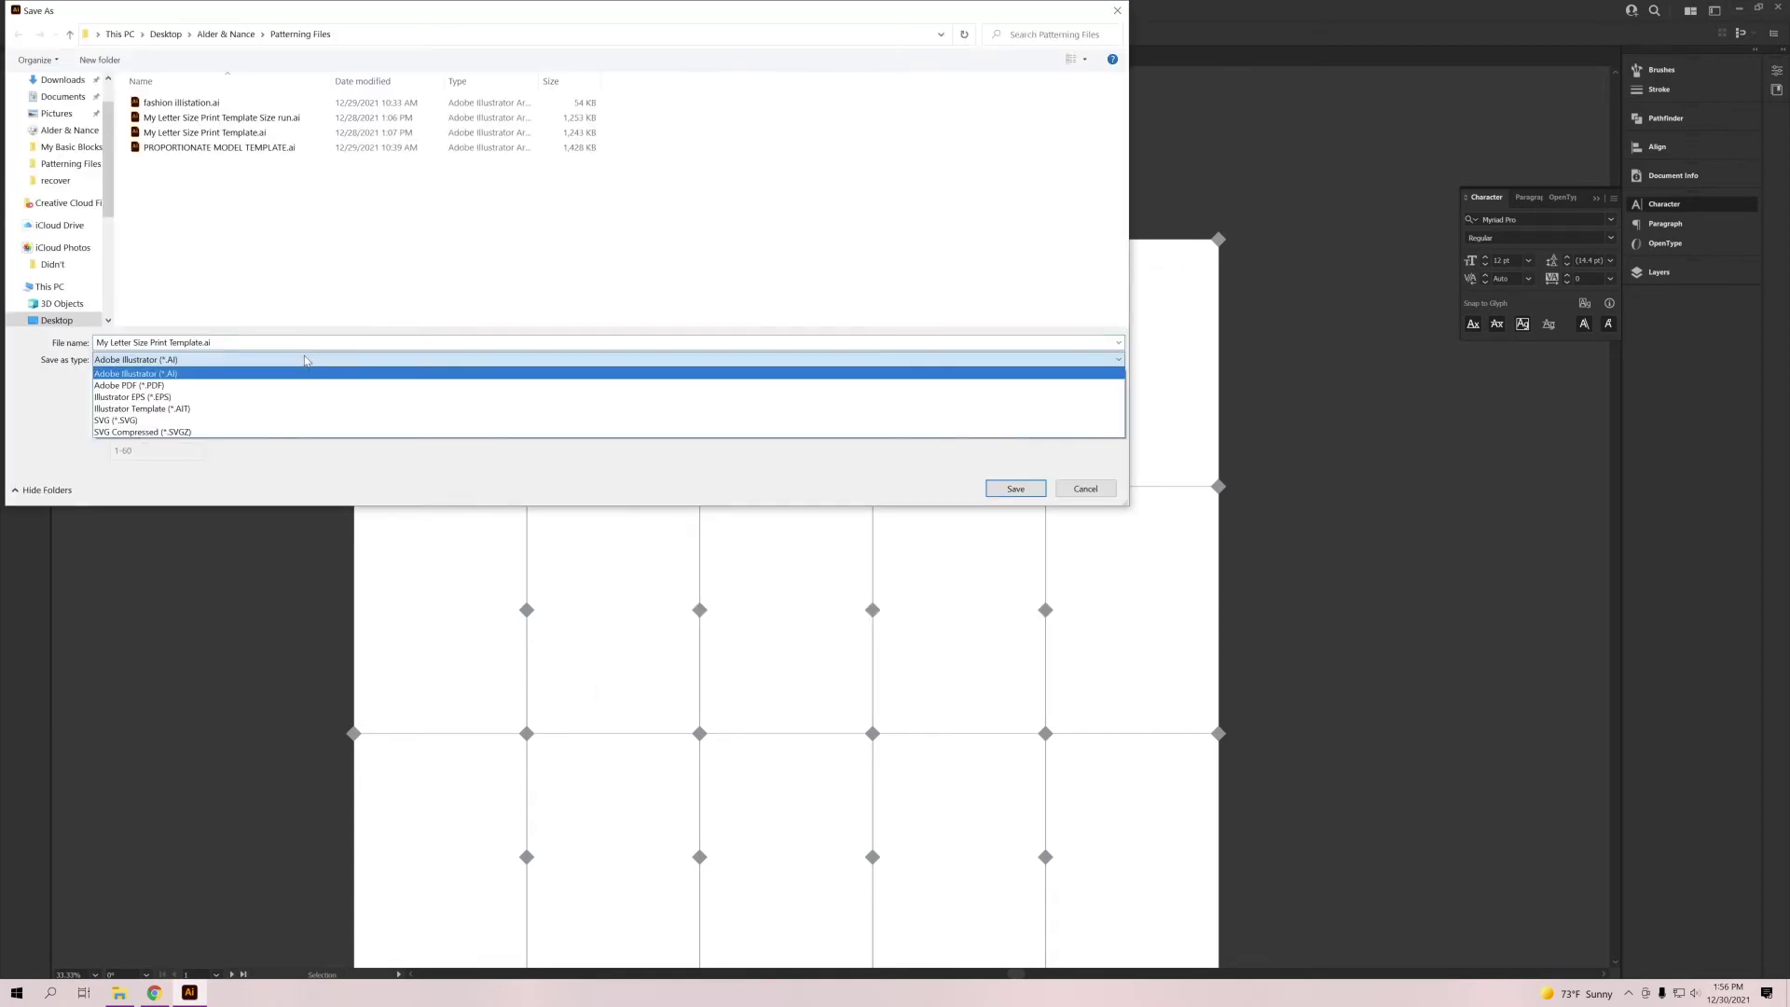
{"action": "left_click", "coordinate": [295, 385]}
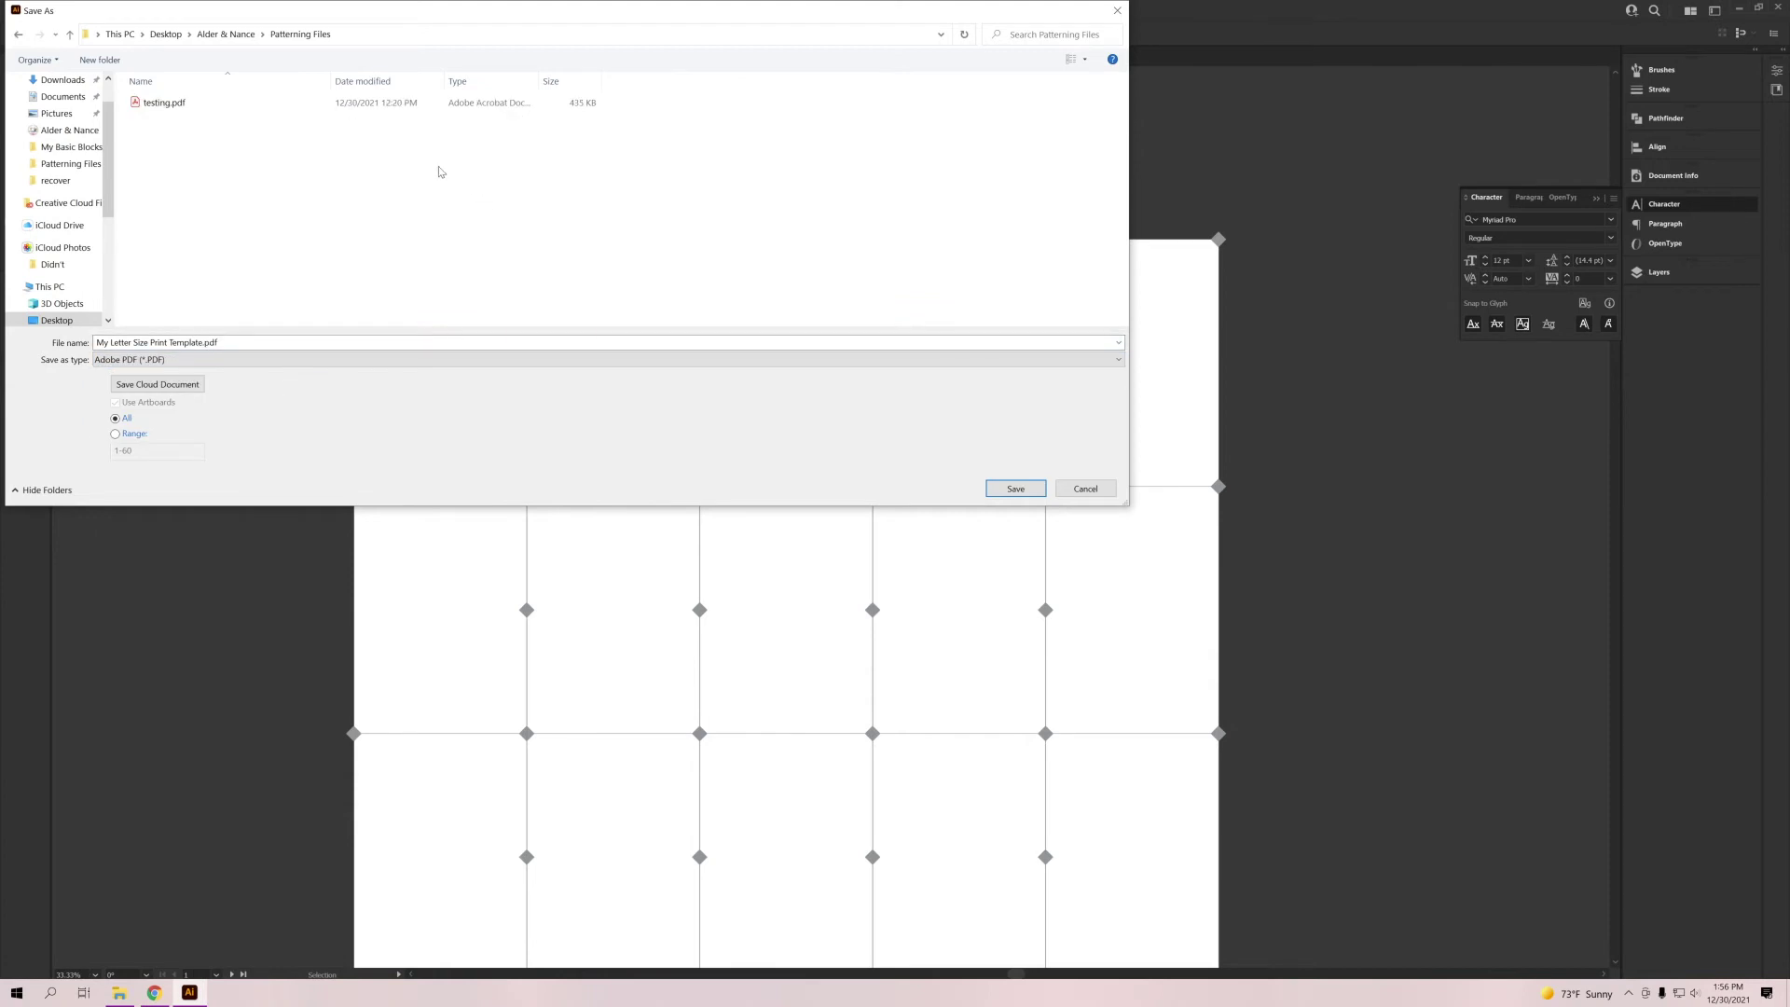
{"action": "left_click", "coordinate": [438, 103]}
{"action": "left_click", "coordinate": [1015, 488]}
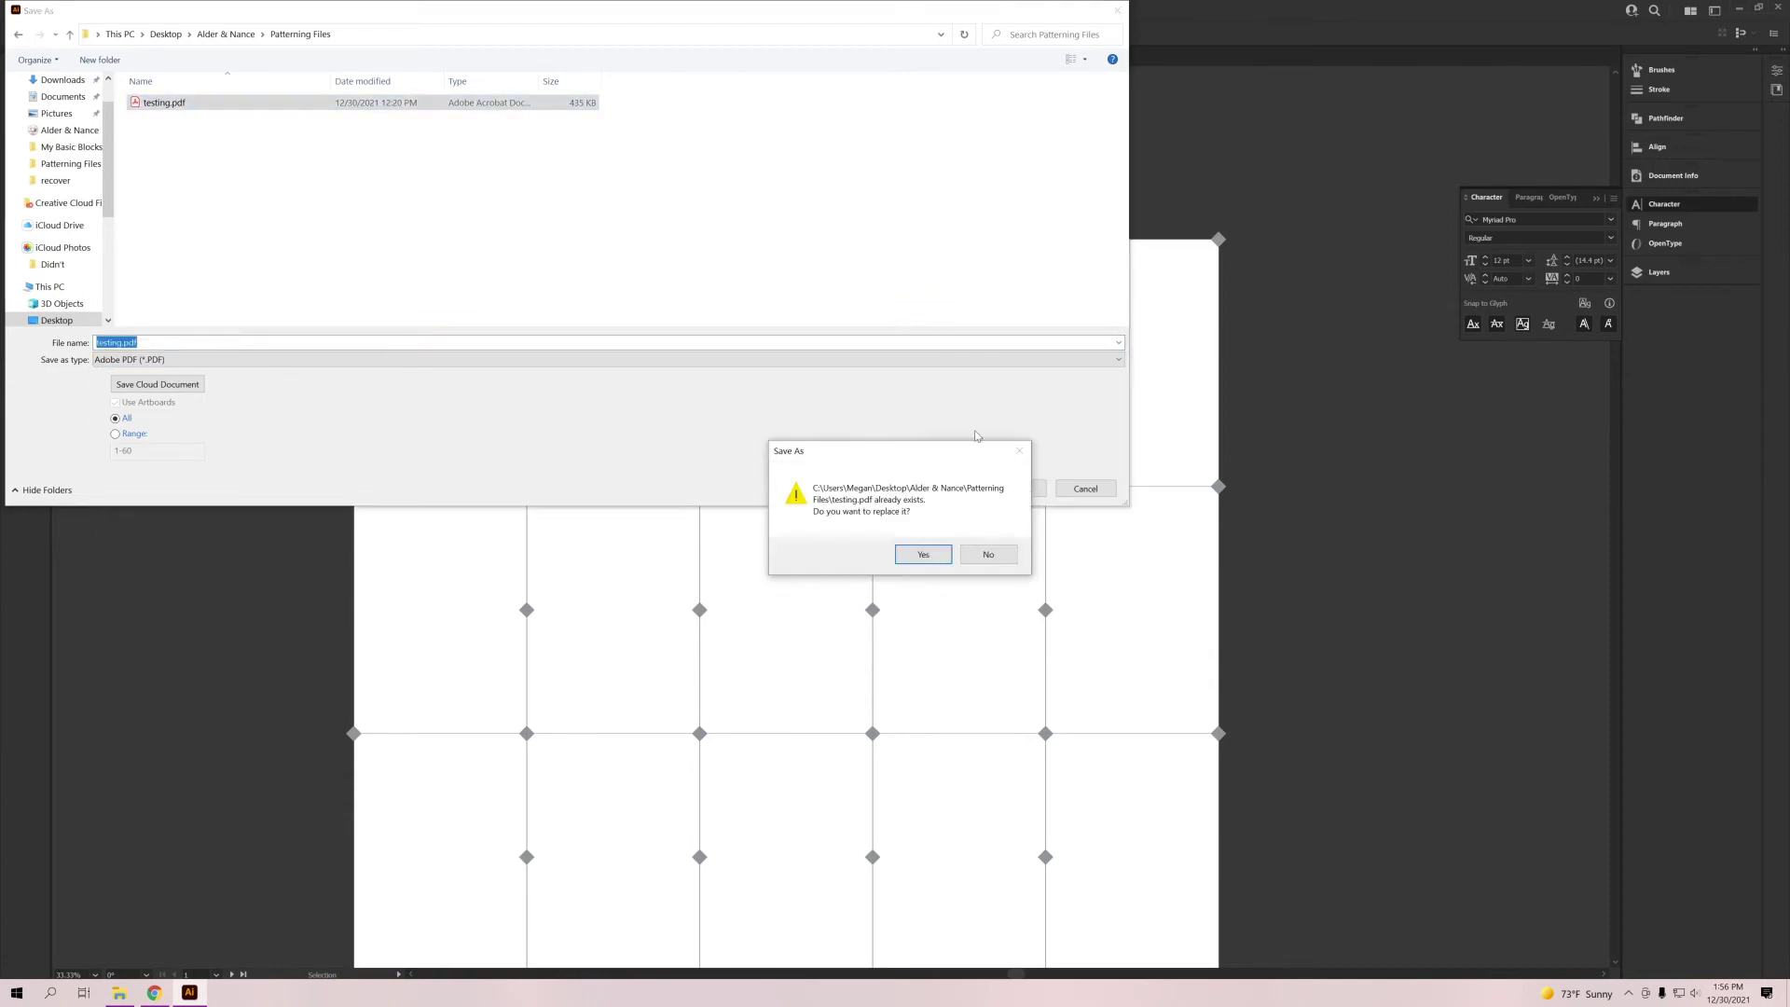
{"action": "left_click", "coordinate": [942, 554]}
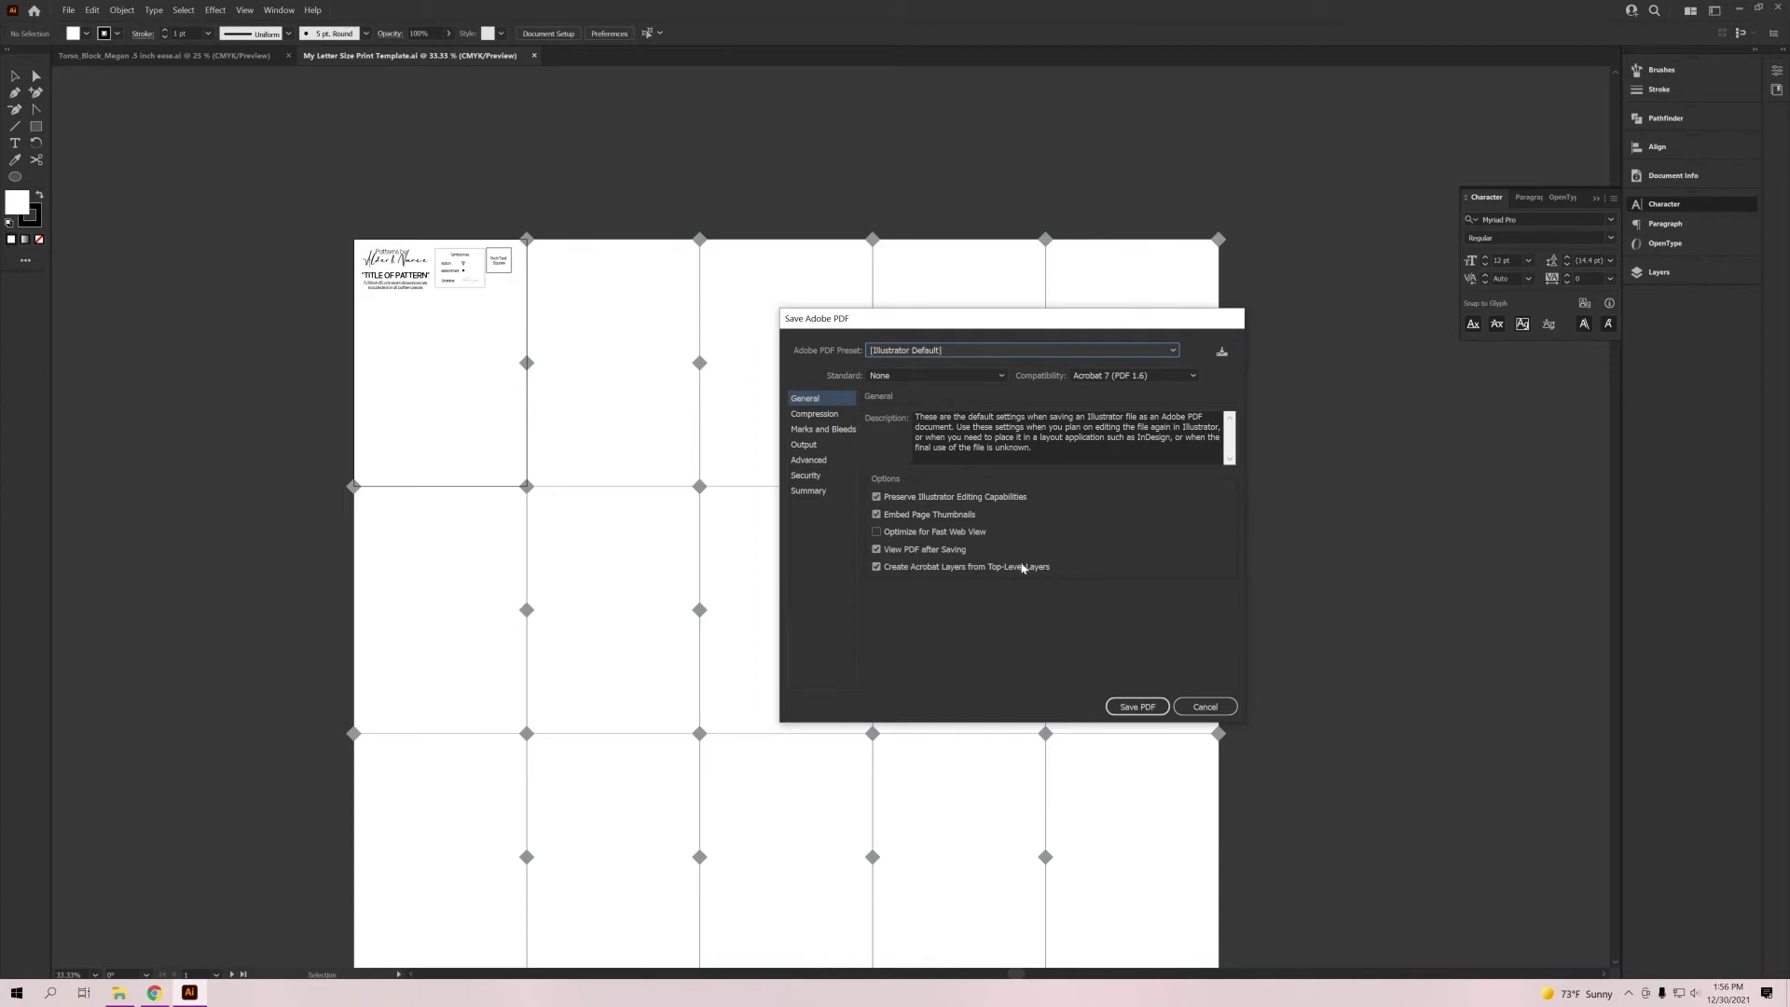
{"action": "left_click", "coordinate": [1131, 706]}
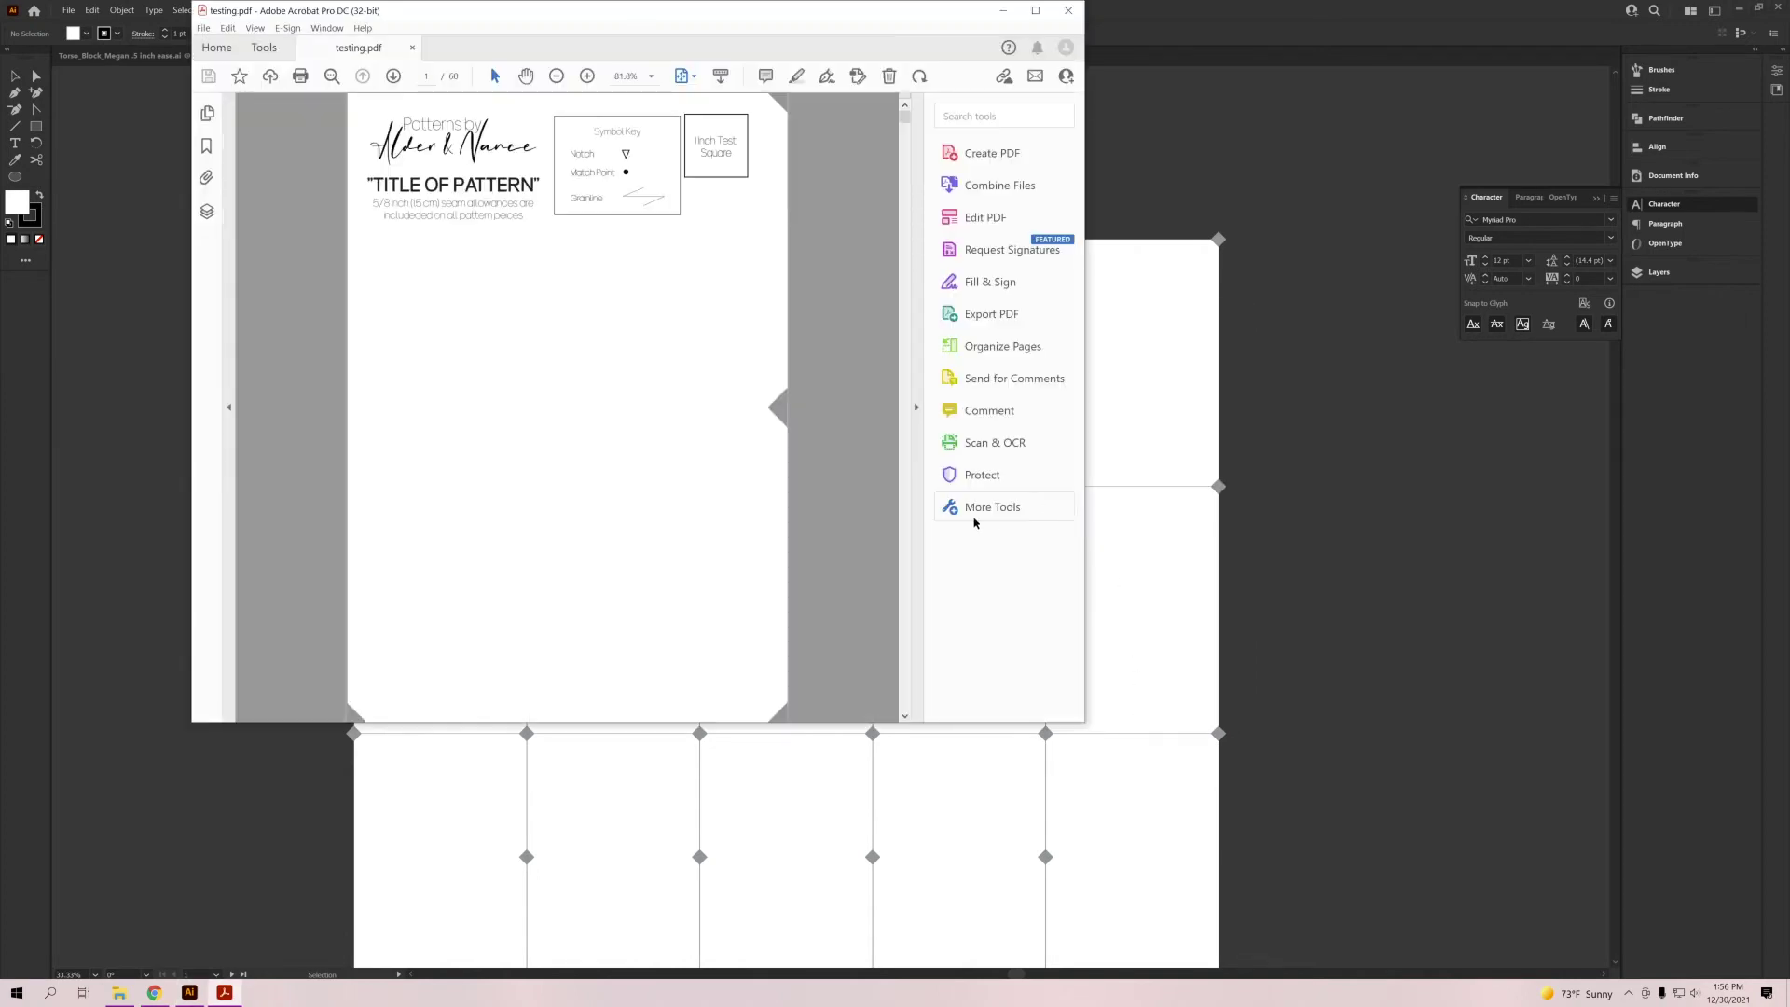
Maximize the PDF window and check the document's layers by switching Layer 2 and BASE visibility on and off.
{"action": "left_click", "coordinate": [1035, 10]}
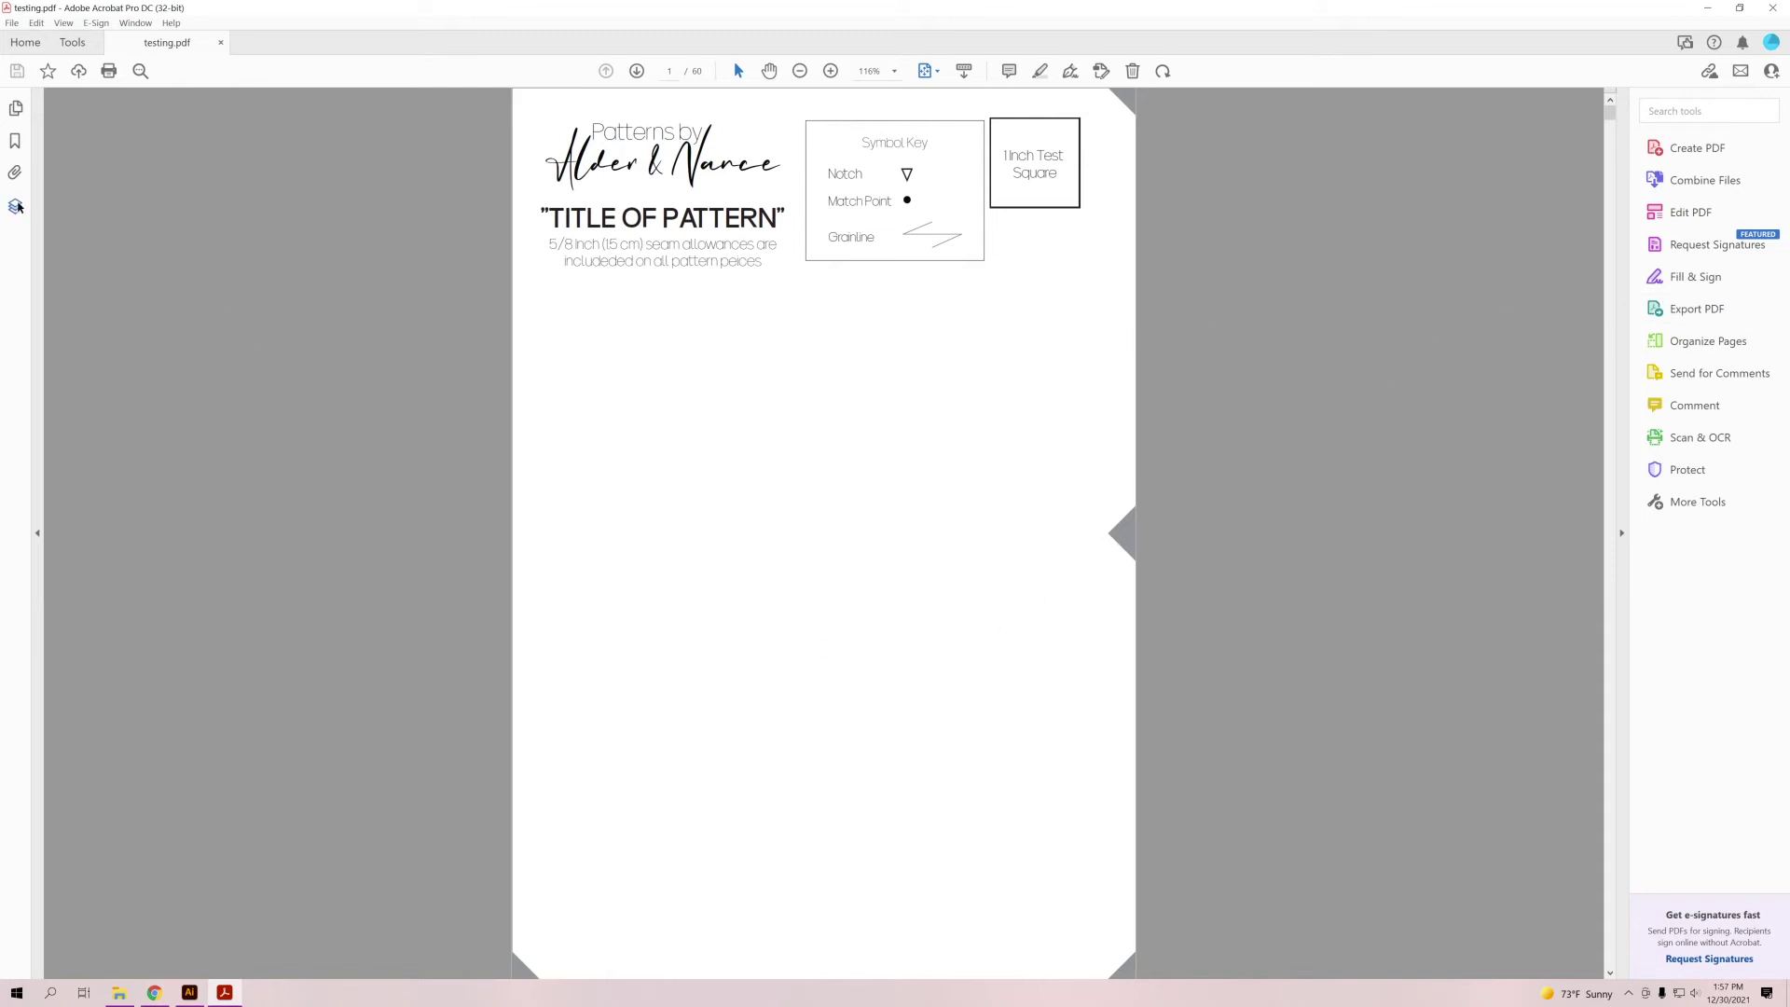
{"action": "left_click", "coordinate": [16, 207]}
{"action": "left_click", "coordinate": [41, 163]}
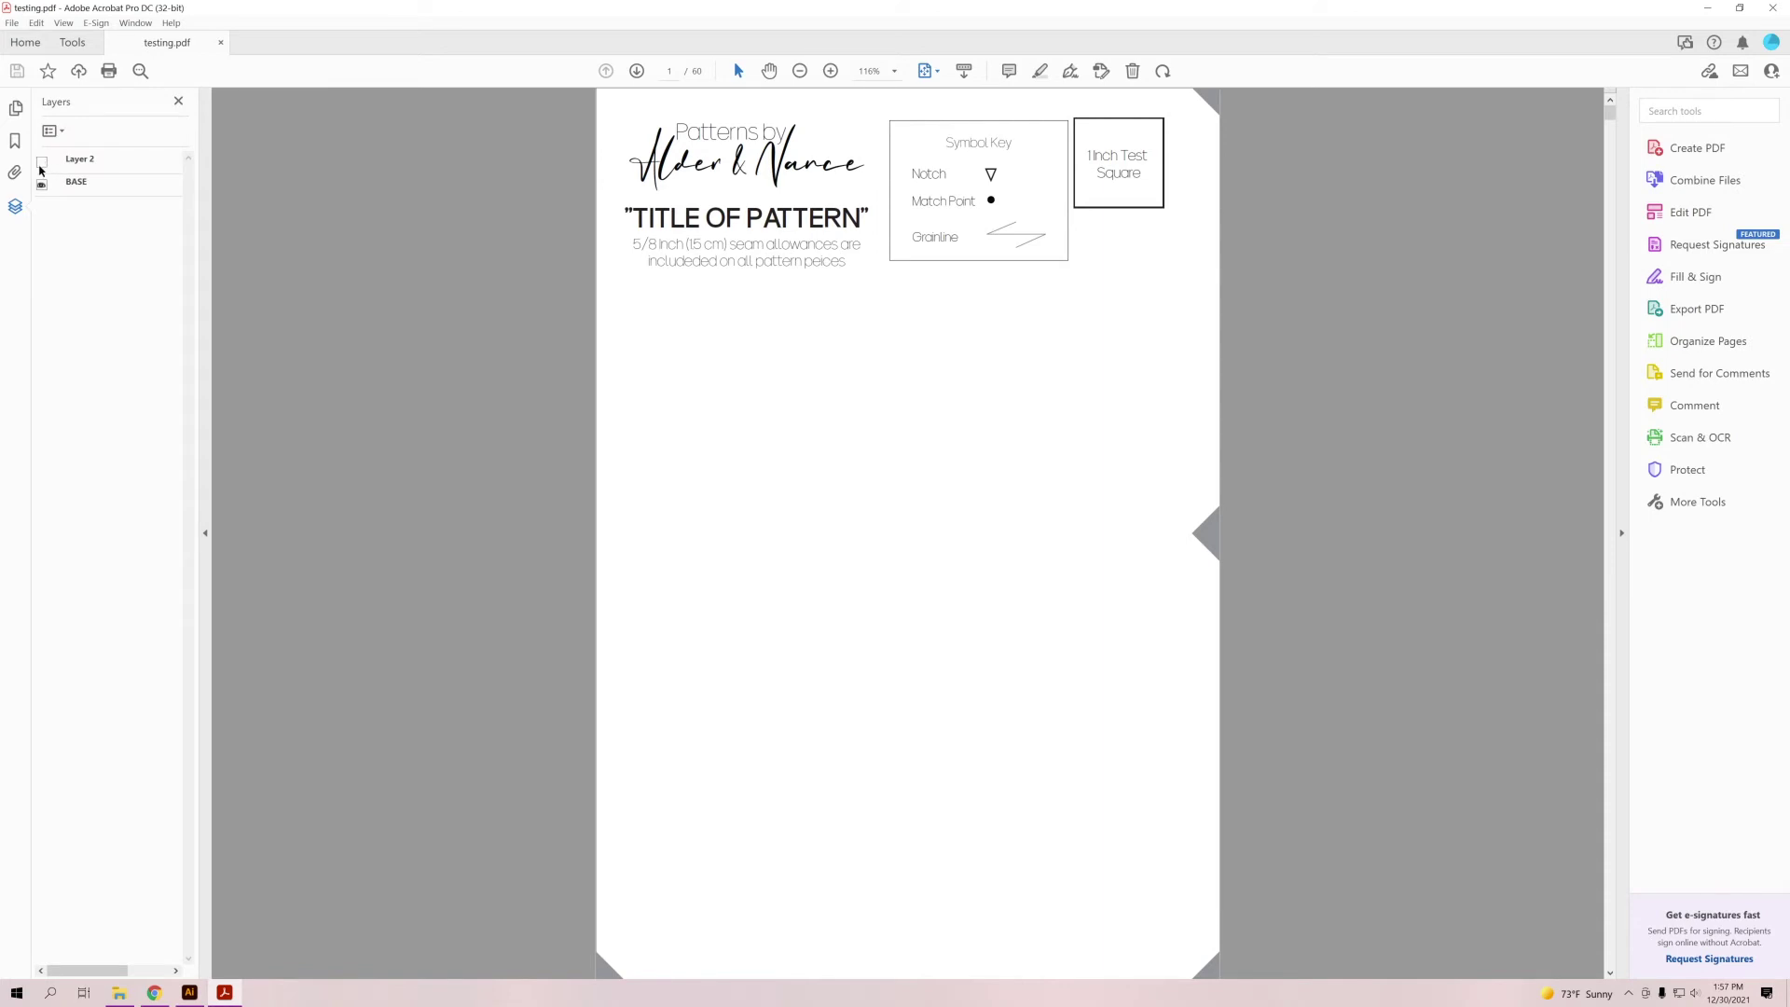
{"action": "left_click", "coordinate": [41, 162]}
{"action": "left_click", "coordinate": [41, 185]}
{"action": "left_click", "coordinate": [41, 185]}
{"action": "left_click", "coordinate": [179, 102]}
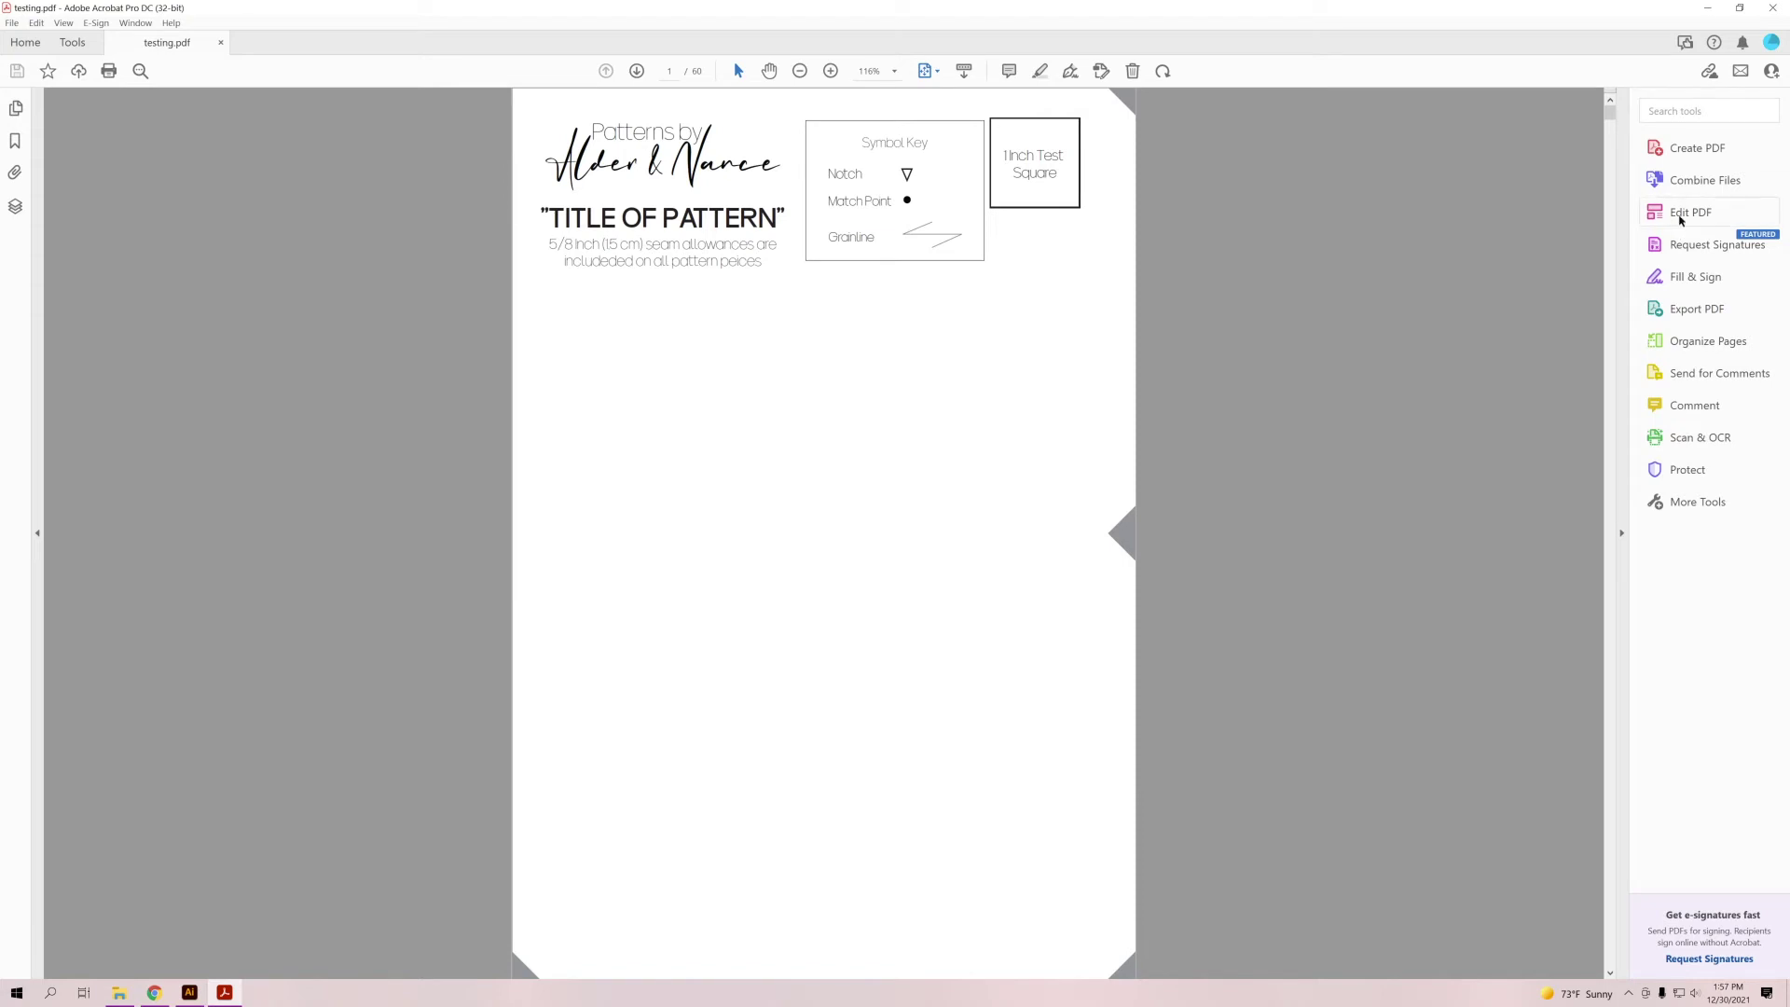
Use Crop Pages to change the page size to Letter, centred, for all pages of testing.pdf.
{"action": "left_click", "coordinate": [1683, 212]}
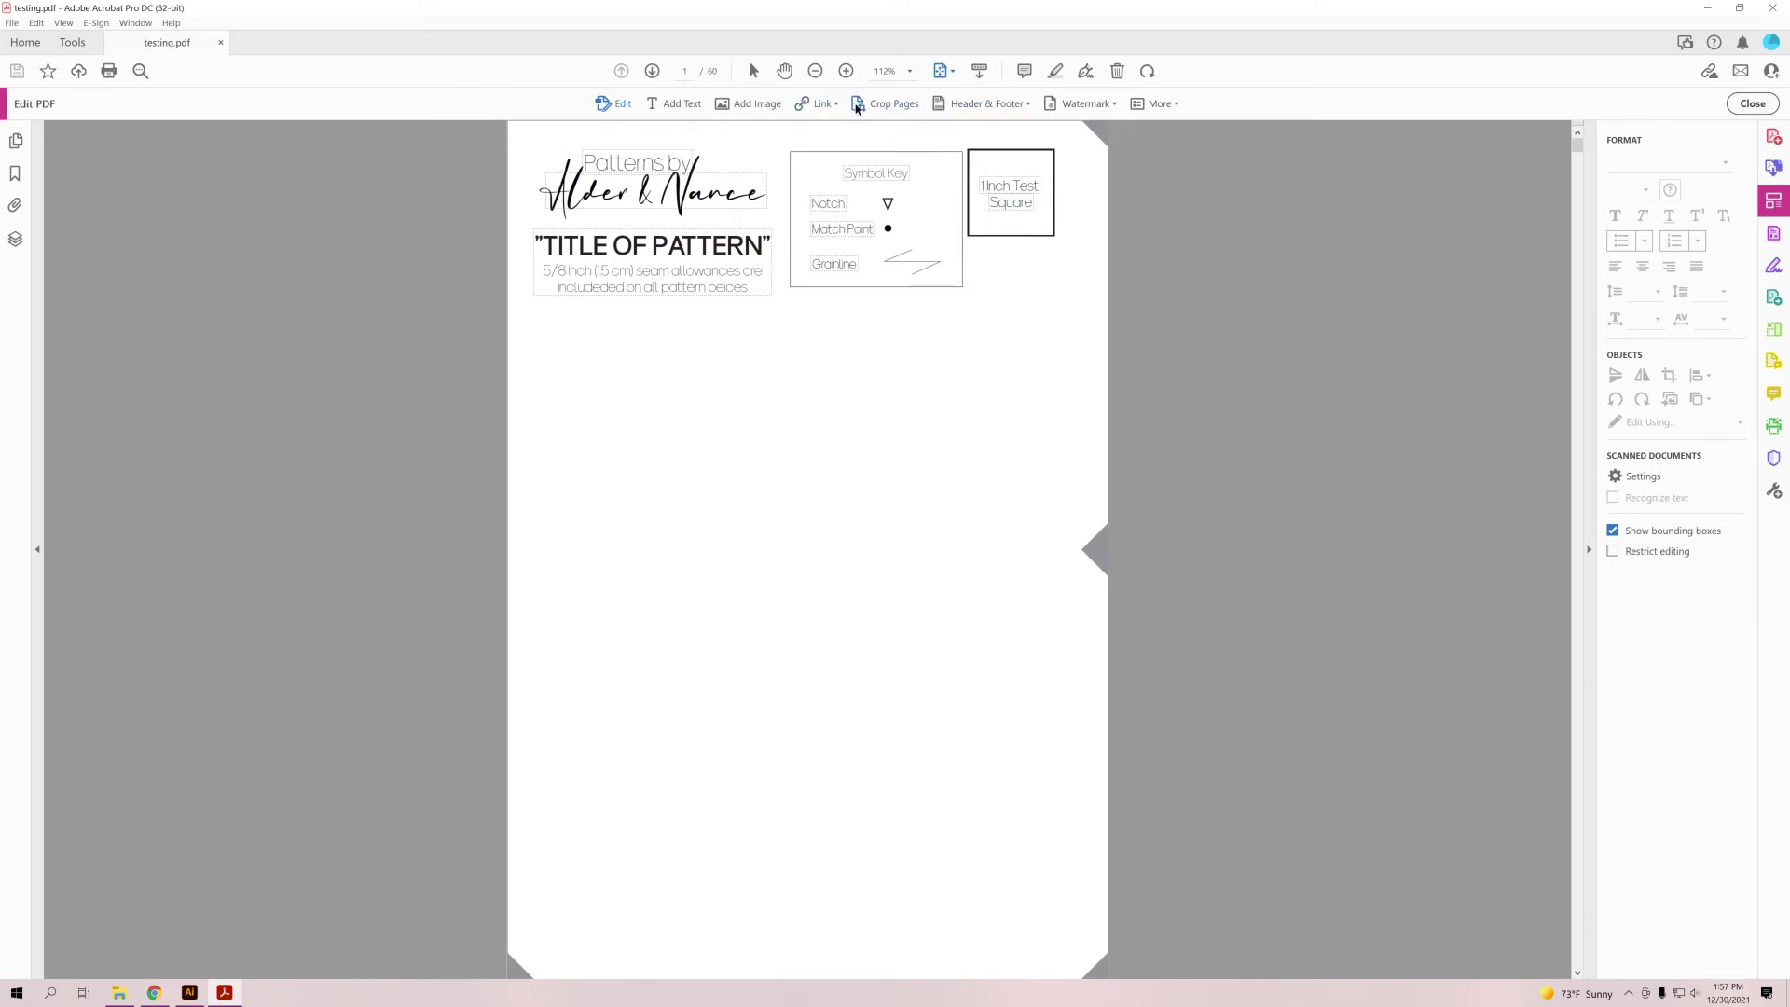
{"action": "left_click", "coordinate": [867, 108]}
{"action": "double_click", "coordinate": [858, 486]}
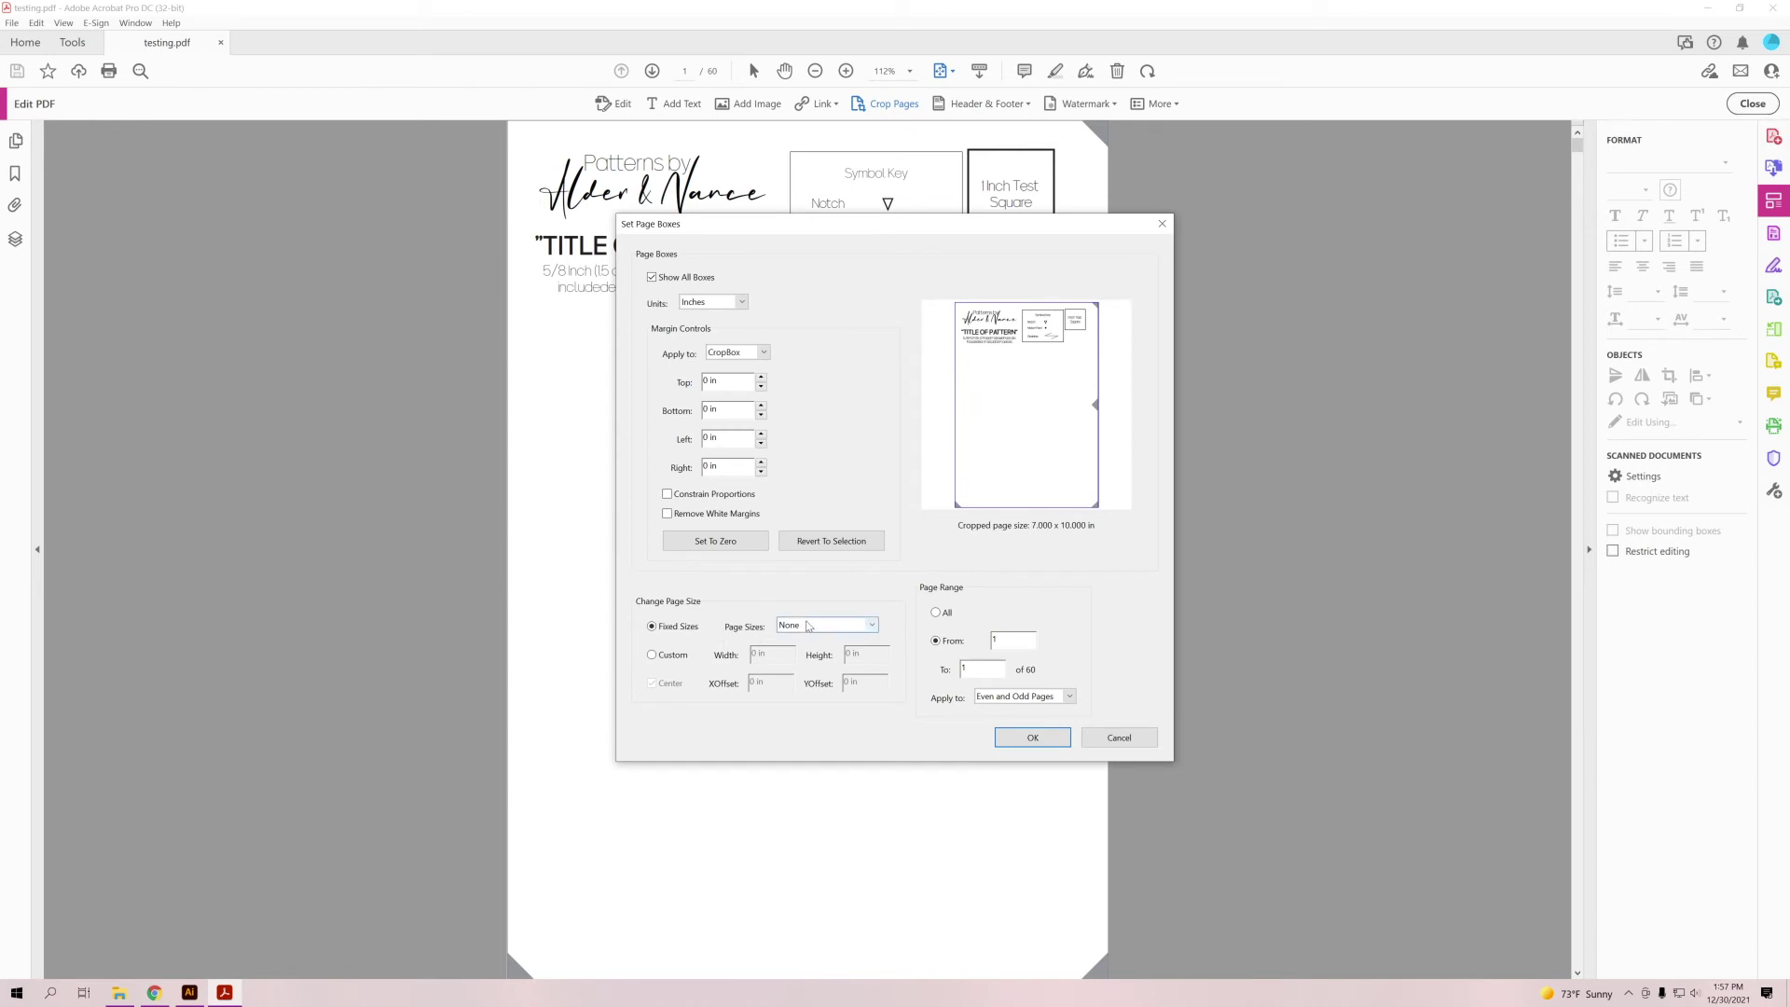
{"action": "left_click", "coordinate": [811, 626]}
{"action": "left_click", "coordinate": [813, 655]}
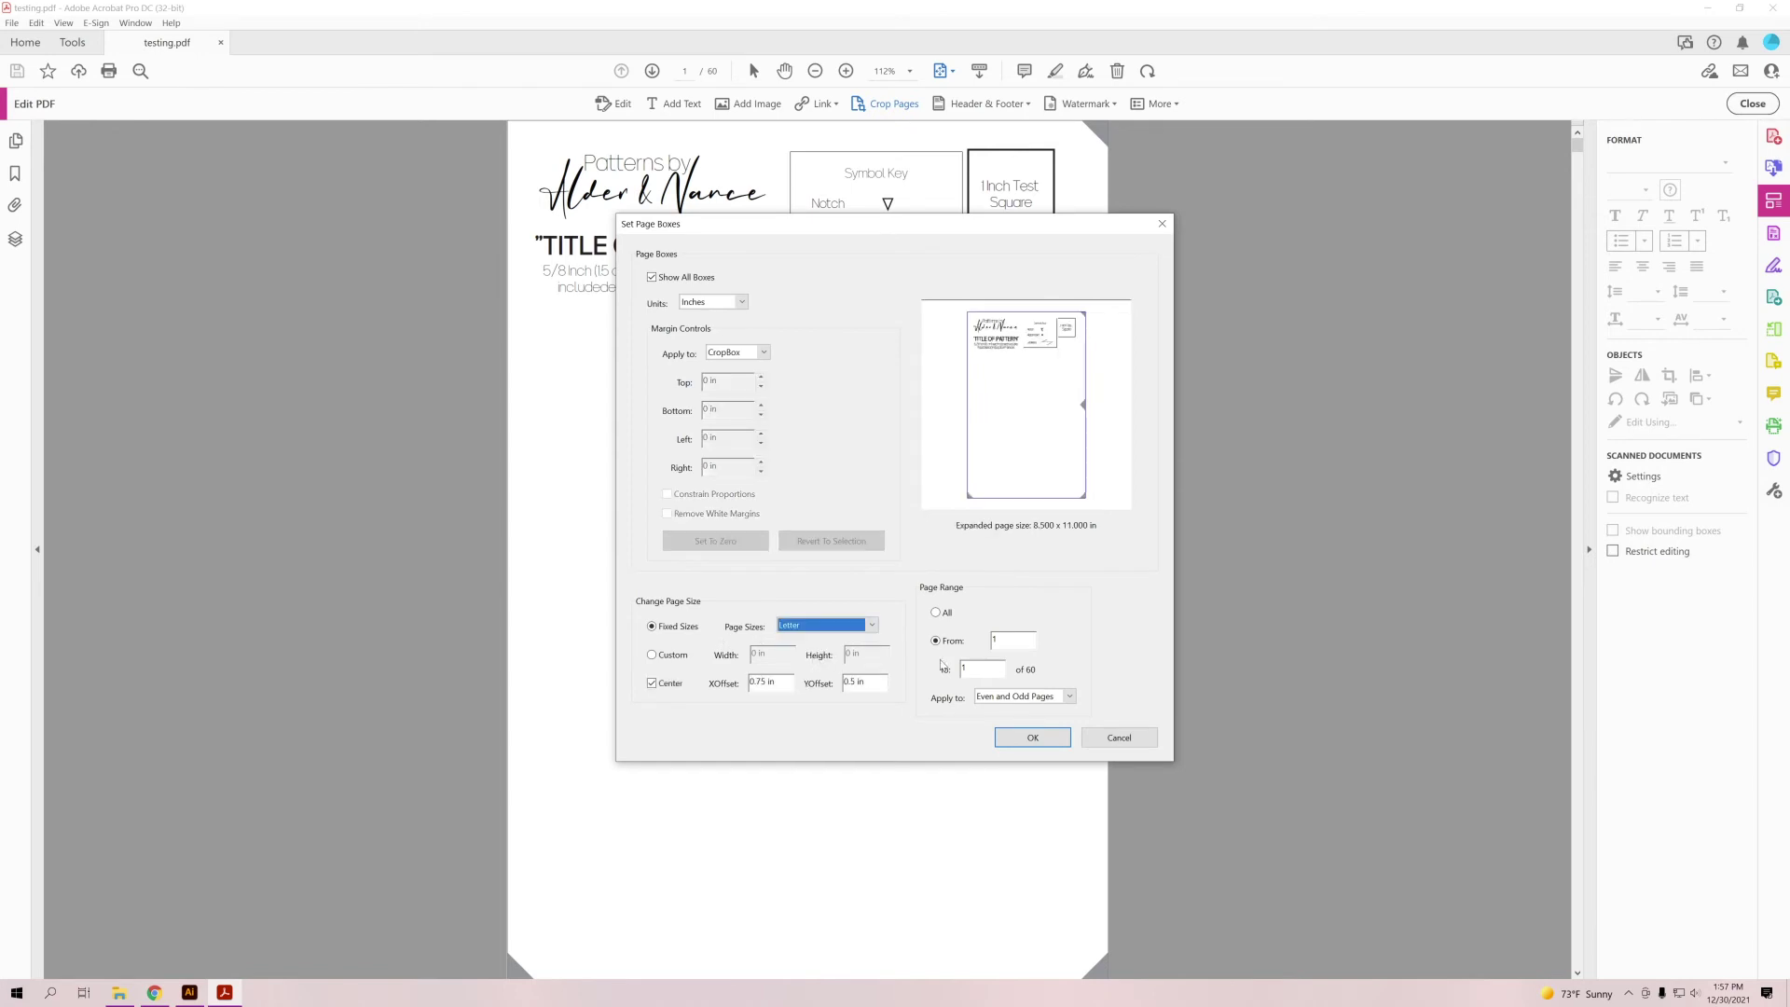
{"action": "left_click", "coordinate": [936, 612]}
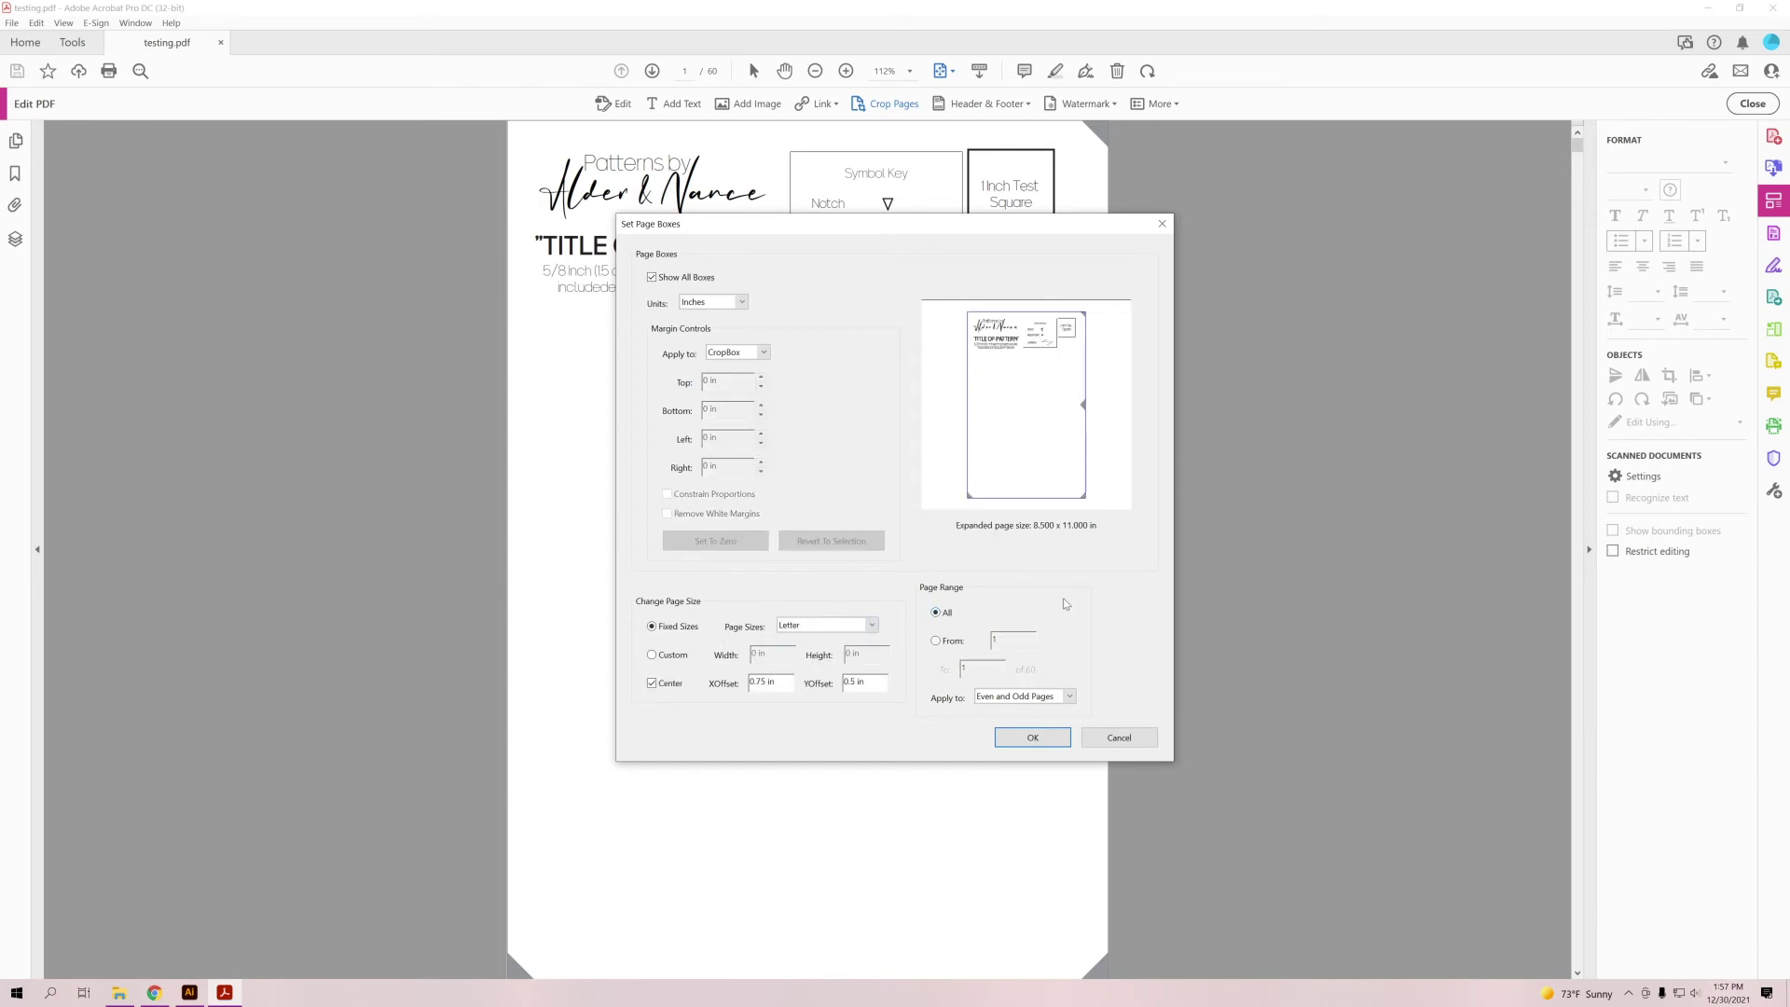
{"action": "left_click", "coordinate": [1032, 738]}
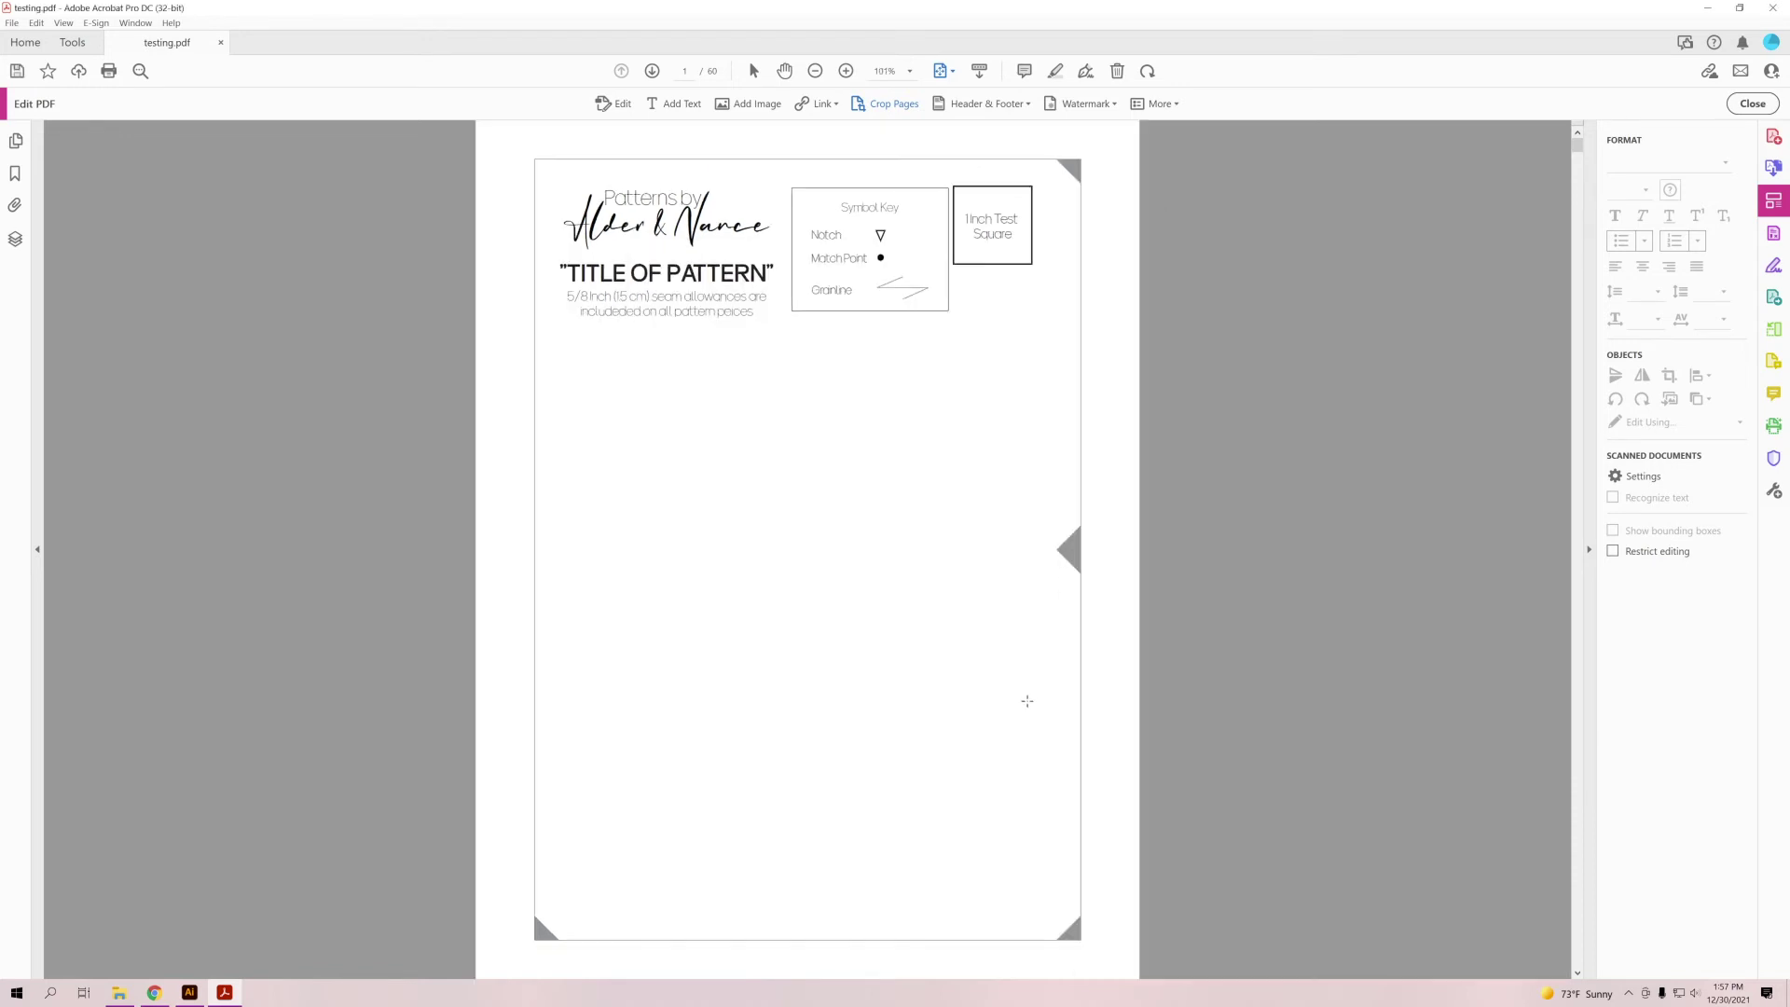
Look through the resized pages and close testing.pdf without saving the changes.
{"action": "scroll", "coordinate": [1027, 700], "scroll_direction": "down", "scroll_amount": 2}
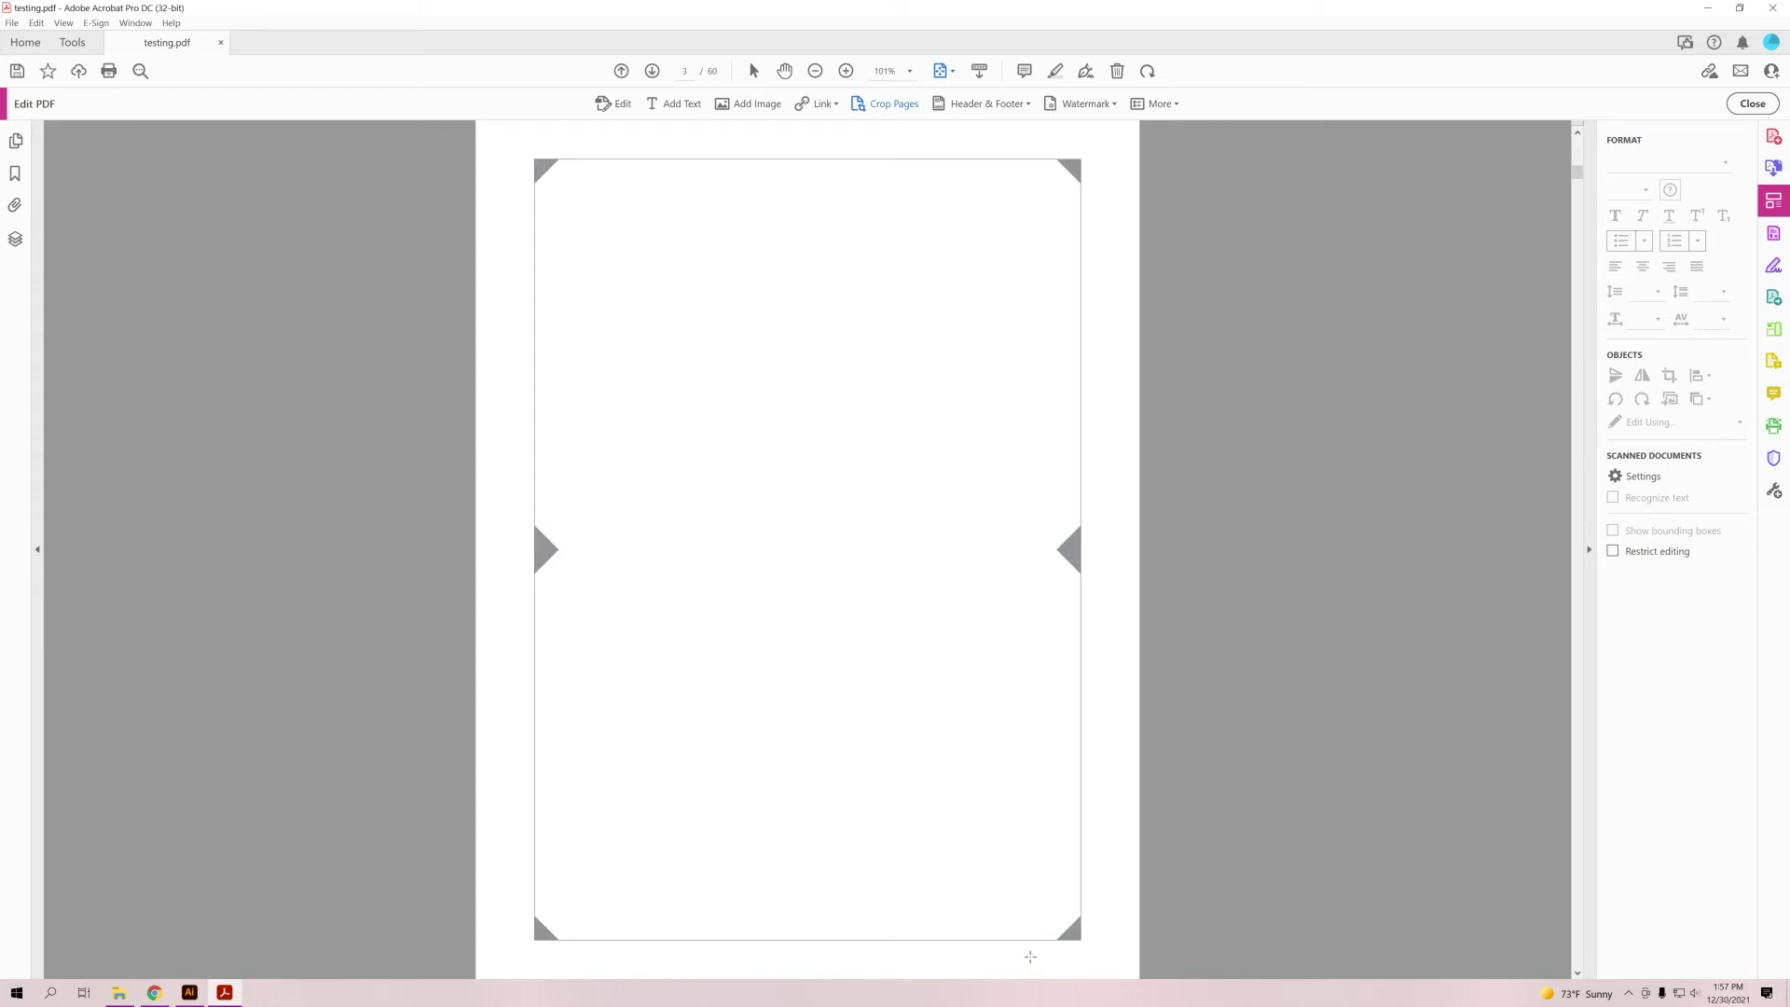
{"action": "scroll", "coordinate": [818, 658], "scroll_direction": "up", "scroll_amount": 2}
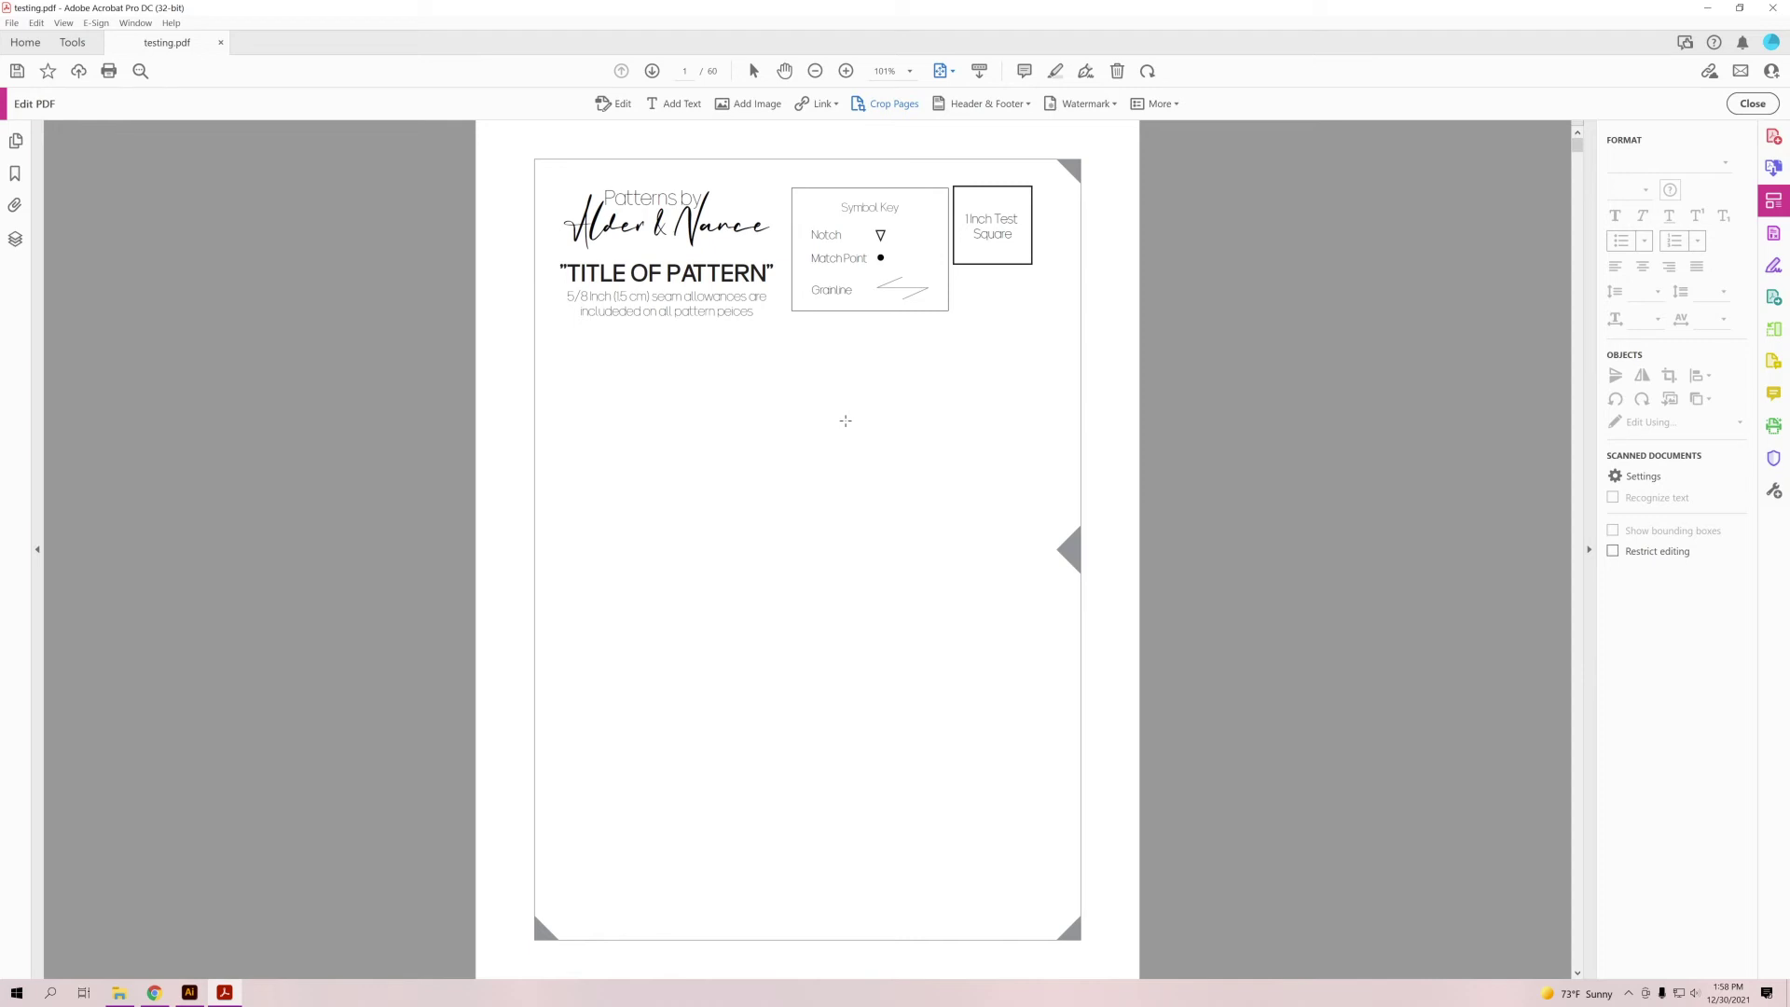
{"action": "left_click", "coordinate": [221, 43]}
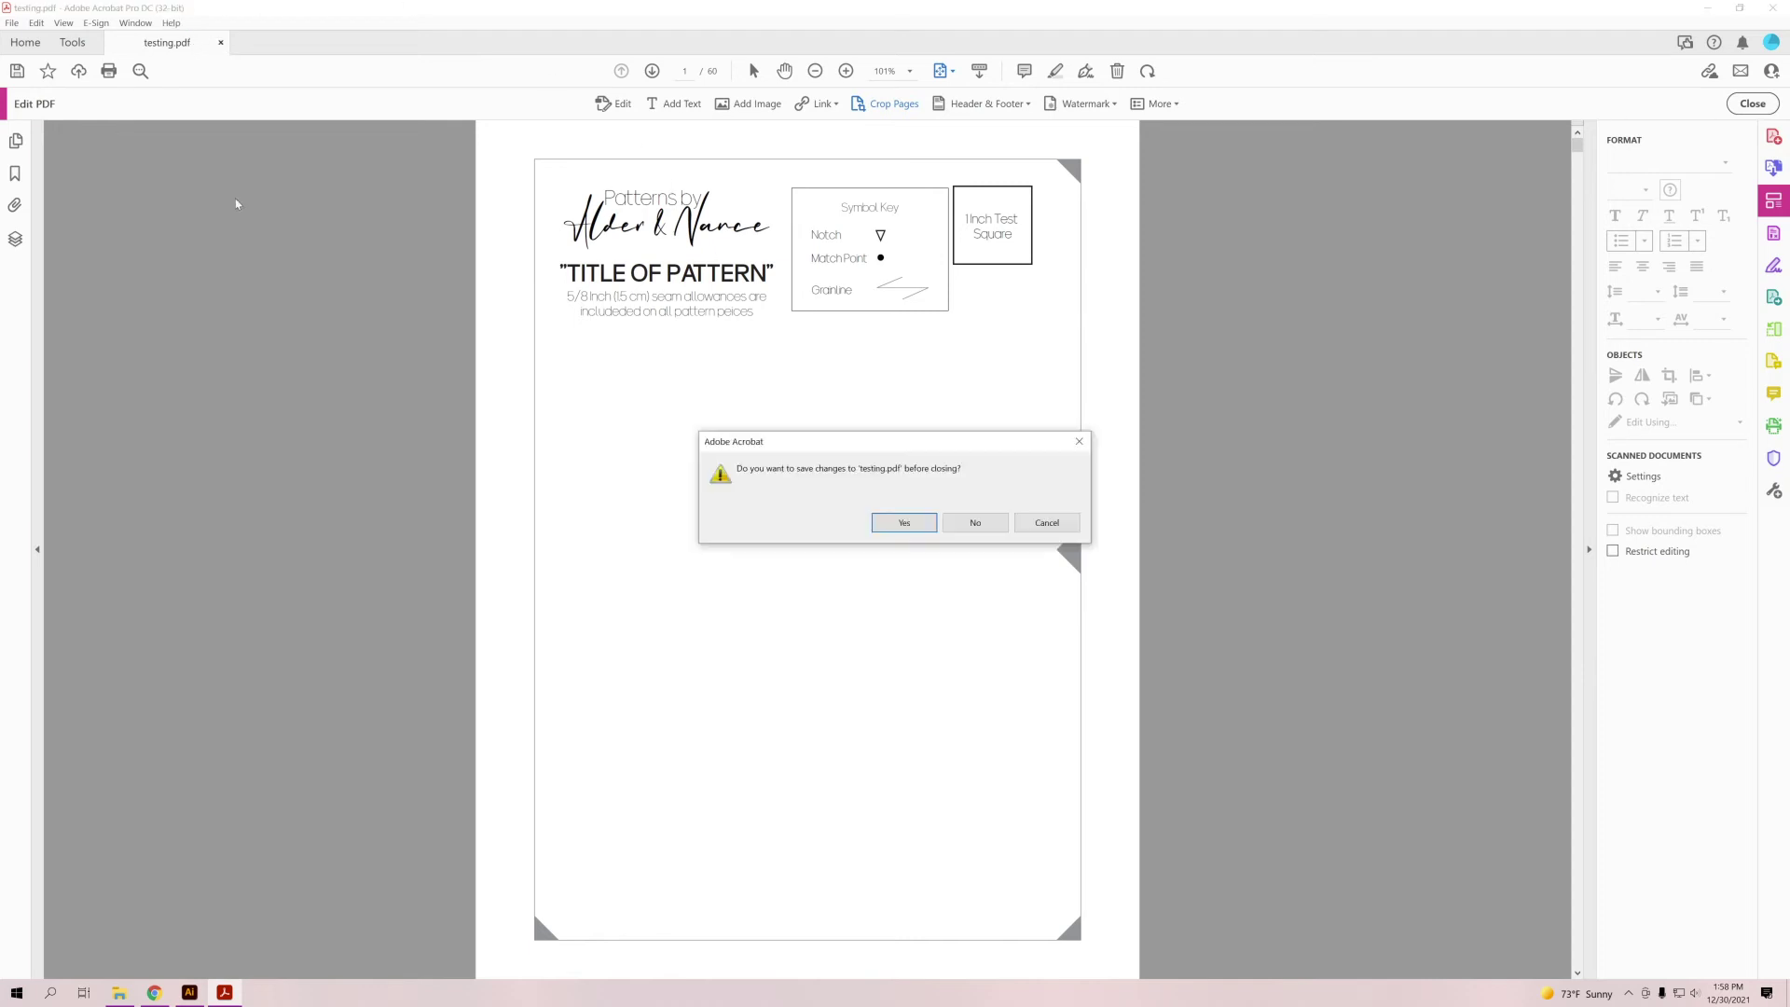
{"action": "left_click", "coordinate": [975, 522]}
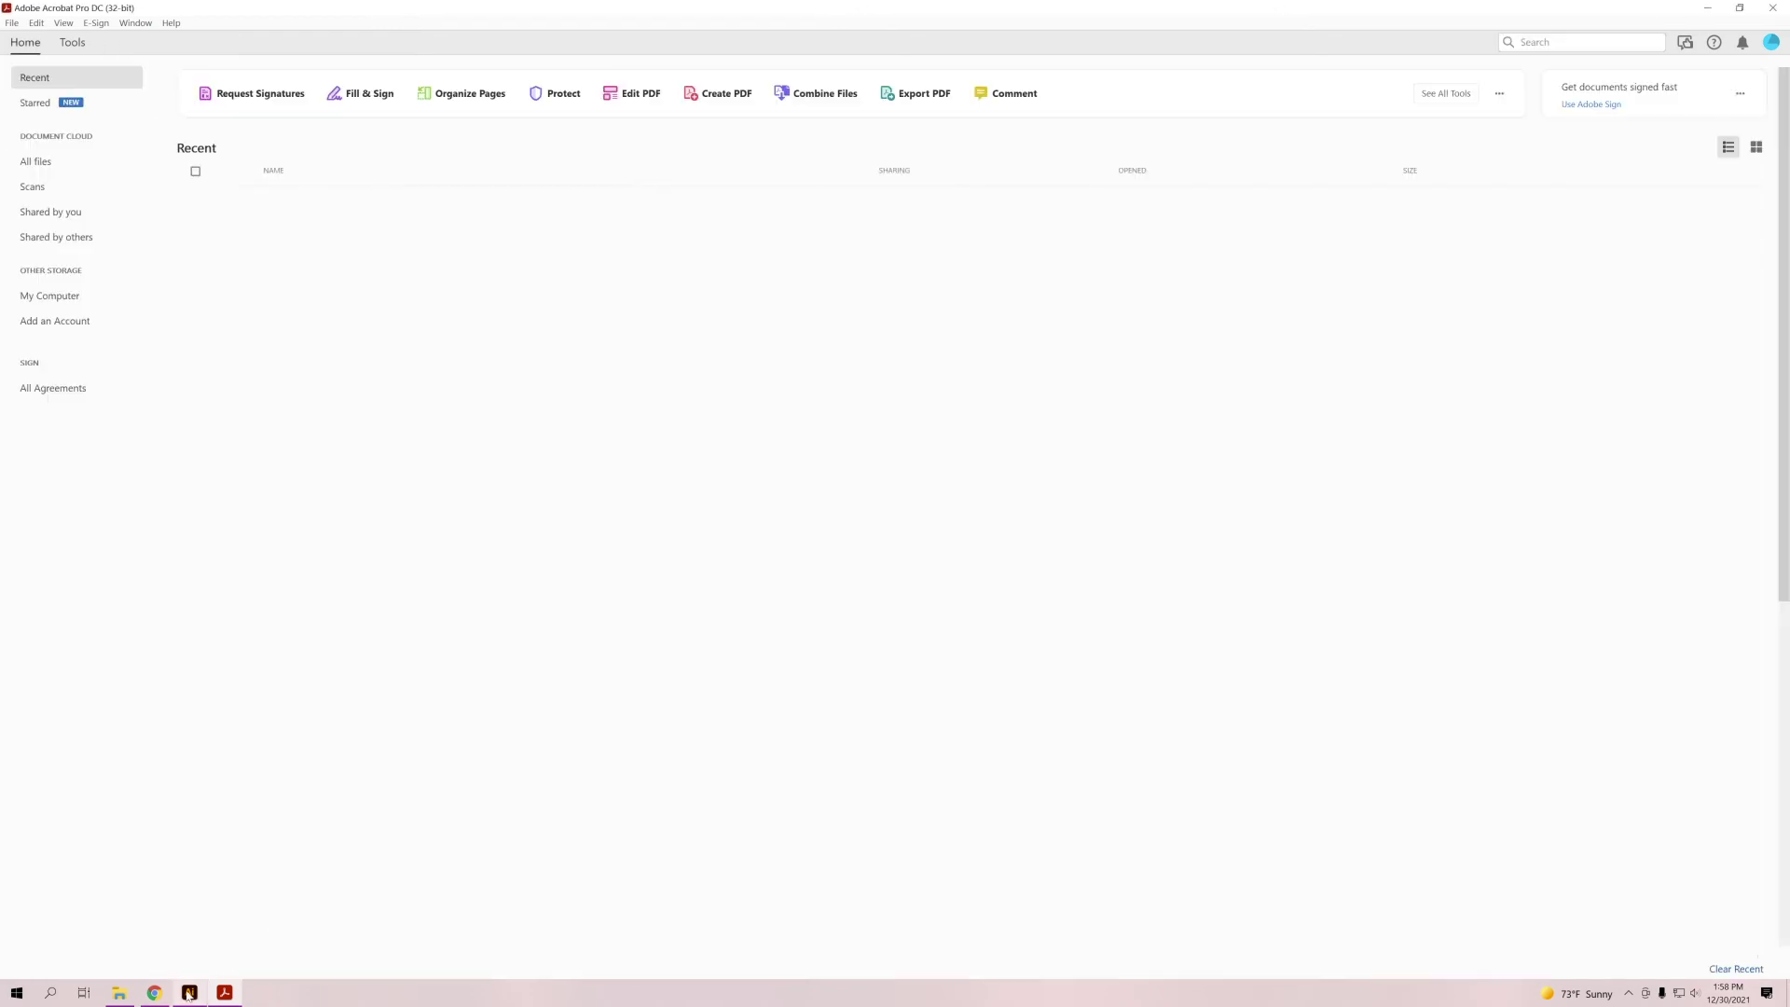
Switch to the Temperature blanket spreadsheet in Chrome and check the row height of row 3 without changing it.
{"action": "left_click", "coordinate": [156, 994]}
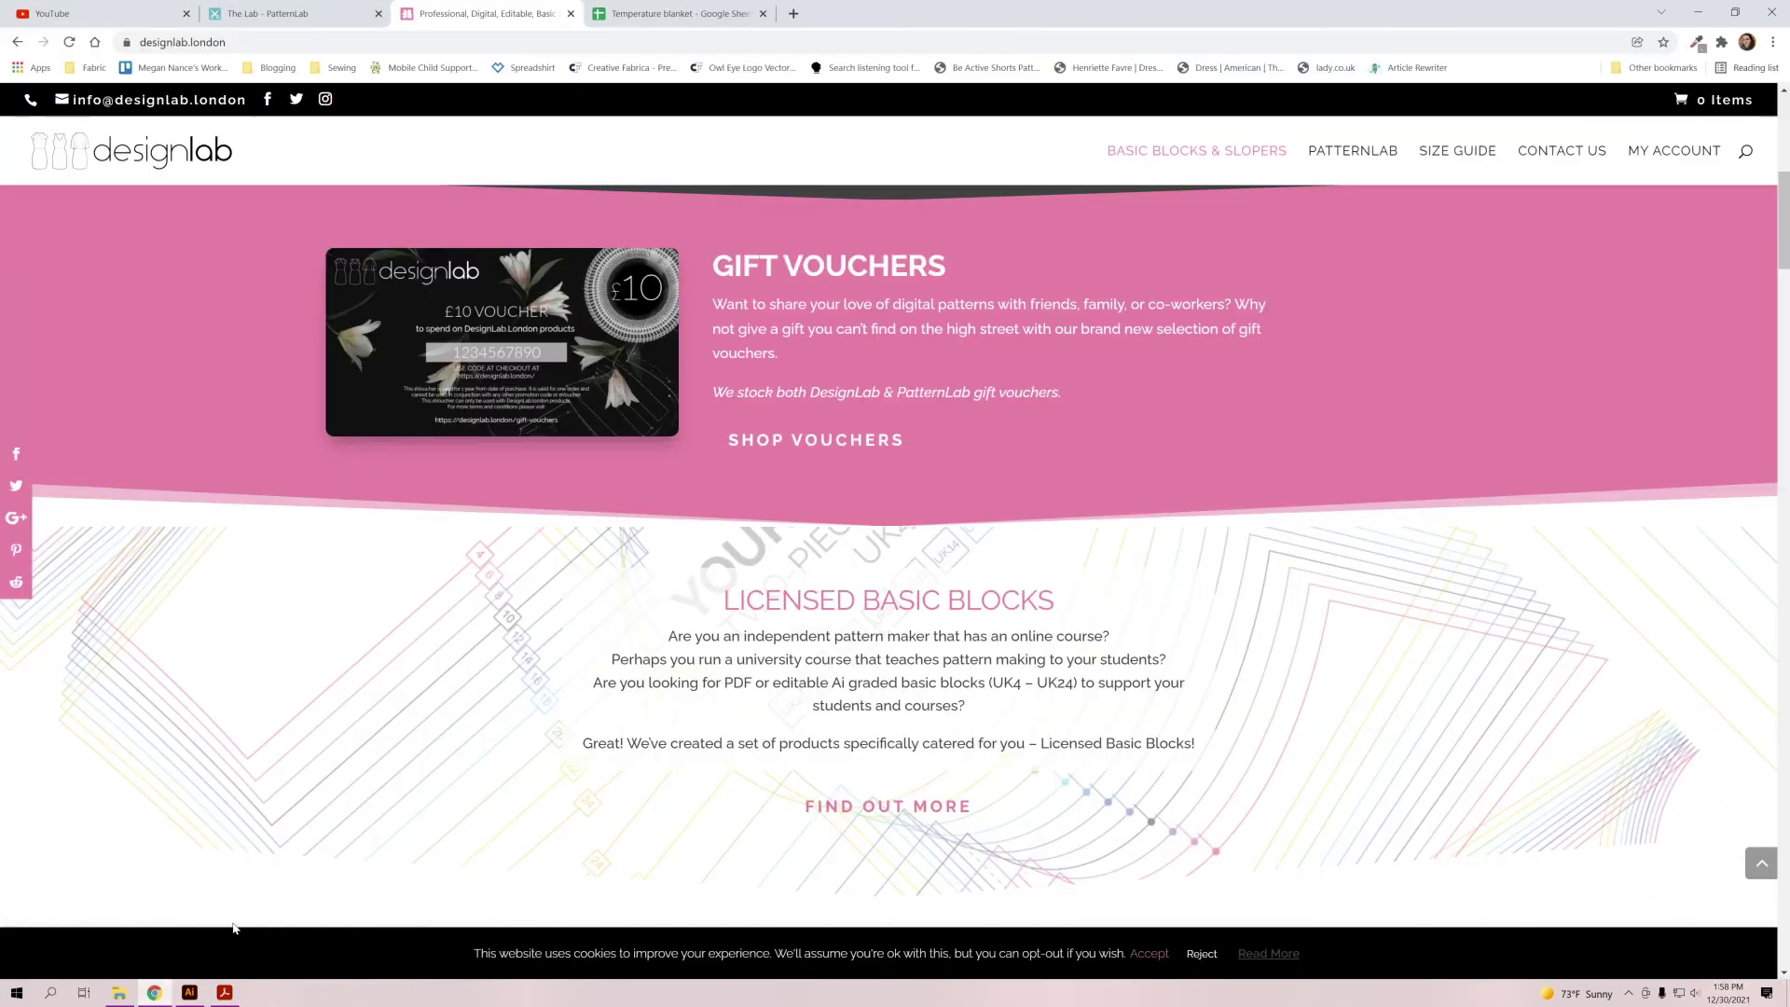
{"action": "left_click", "coordinate": [666, 15]}
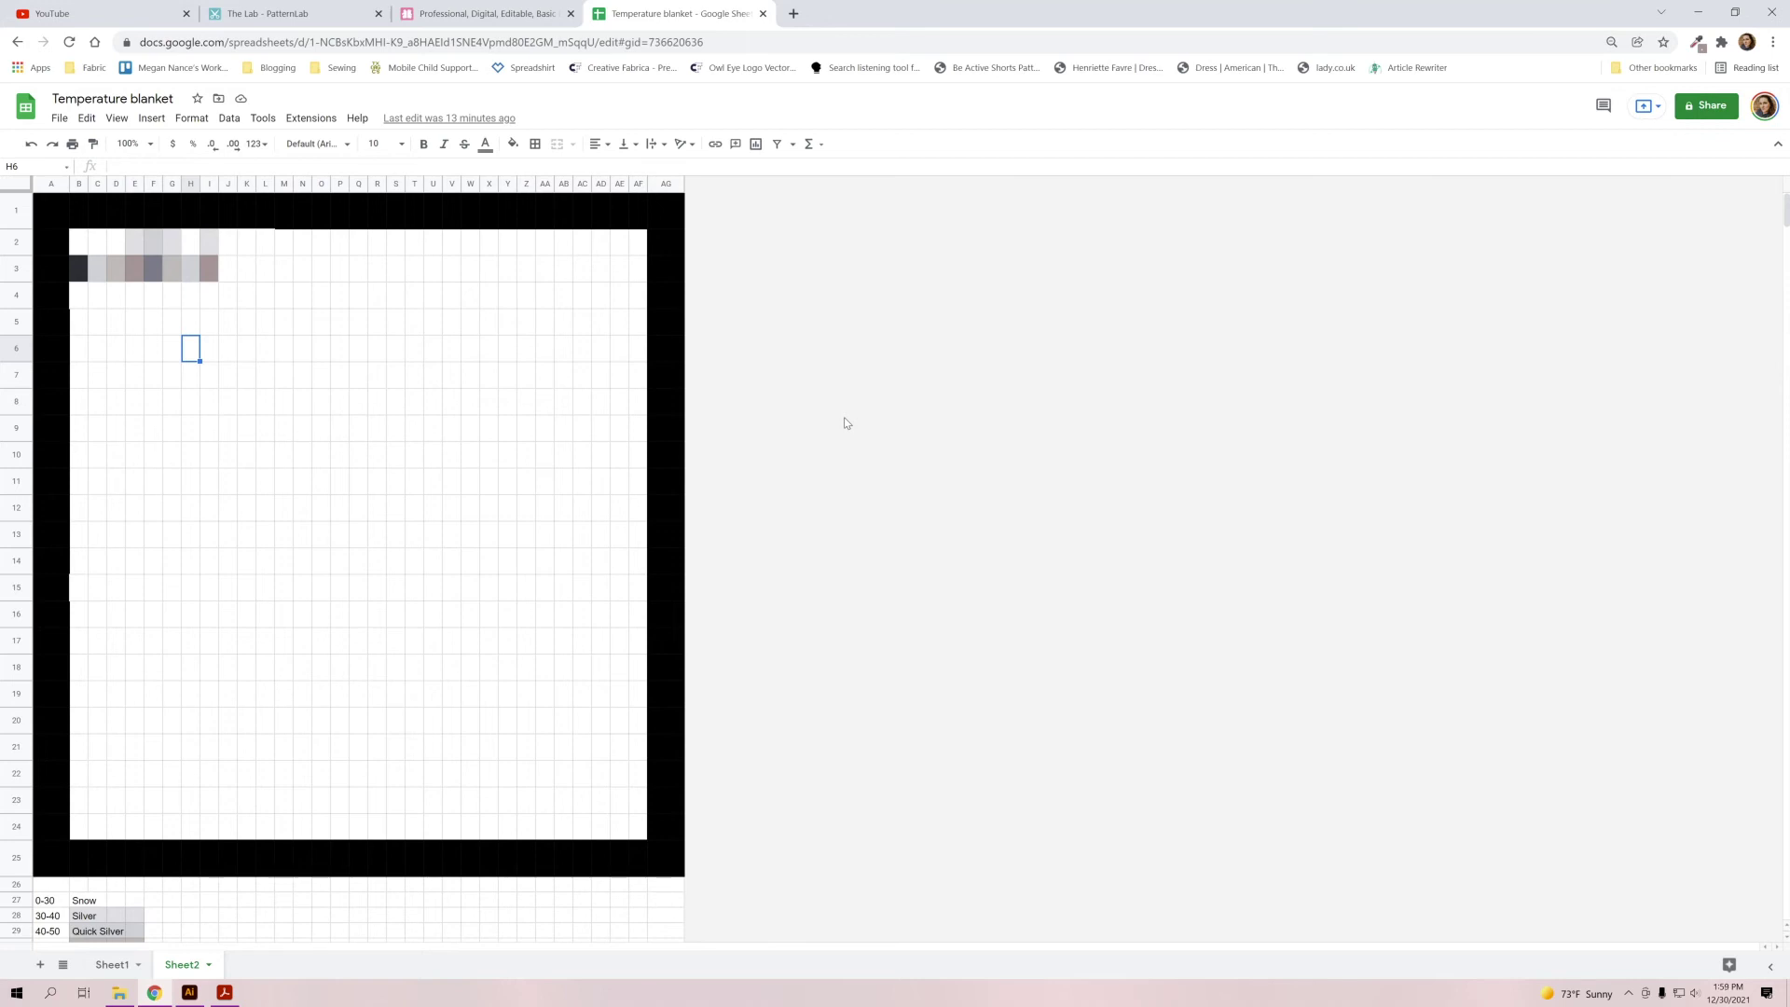
{"action": "right_click", "coordinate": [16, 266]}
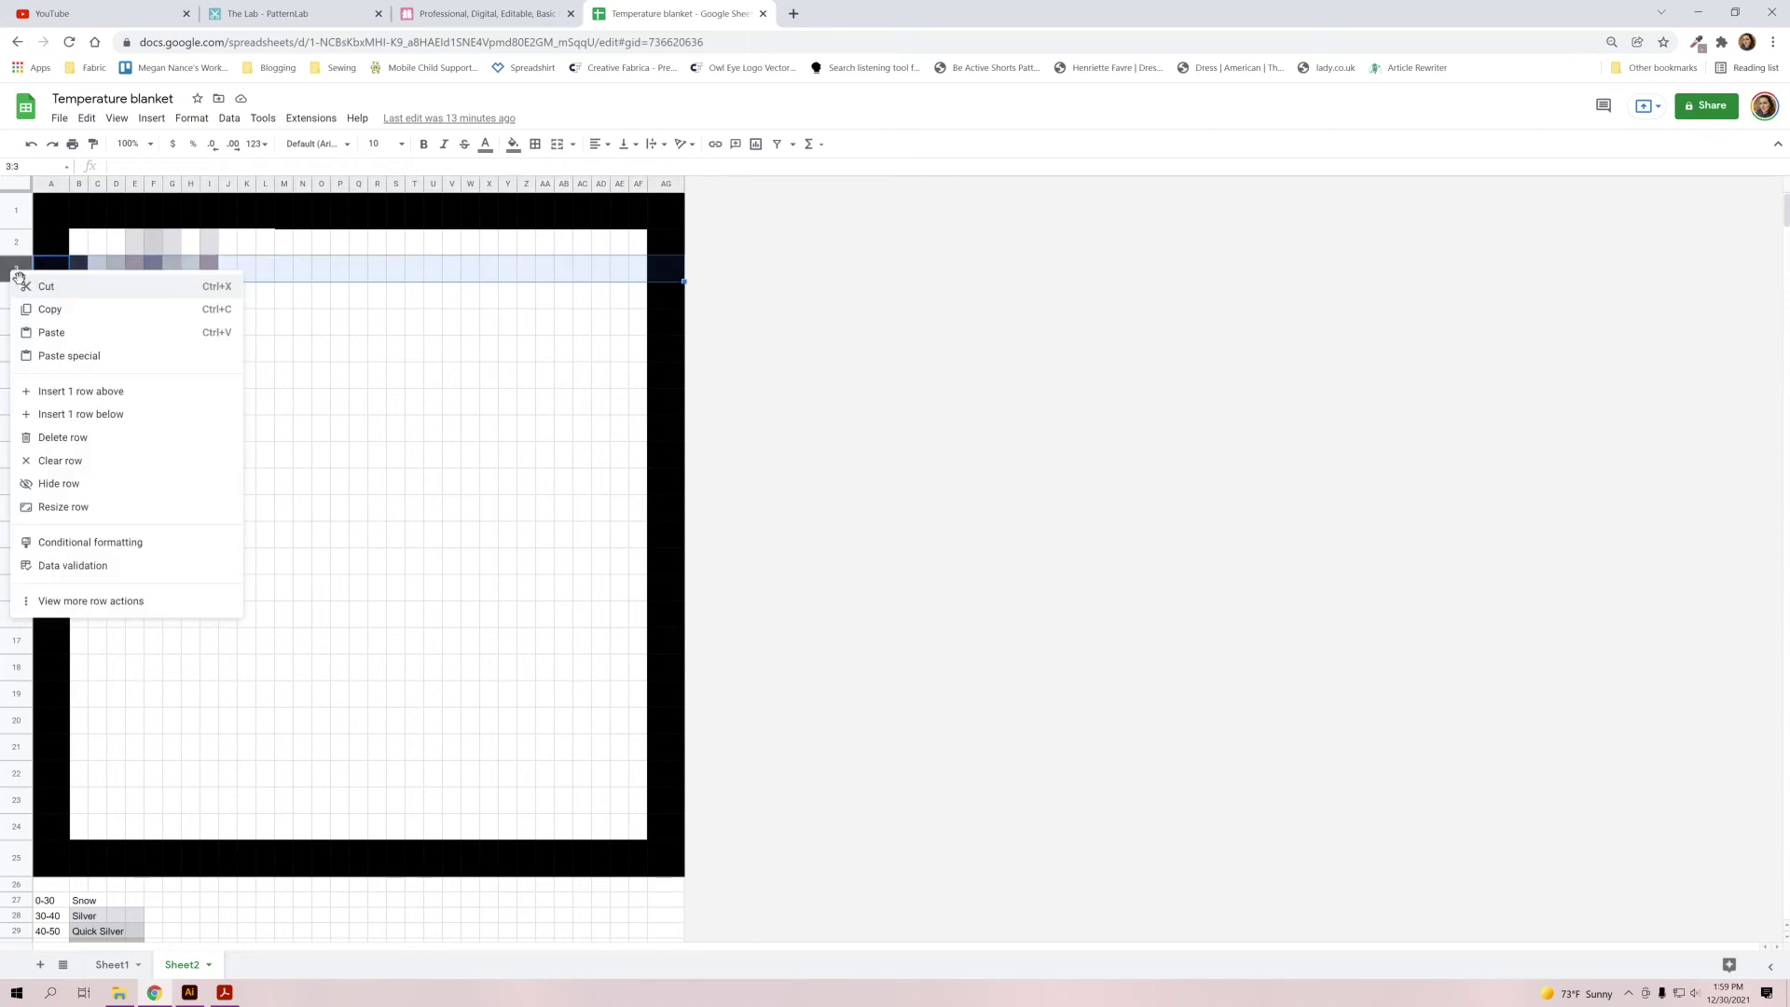
{"action": "left_click", "coordinate": [63, 506]}
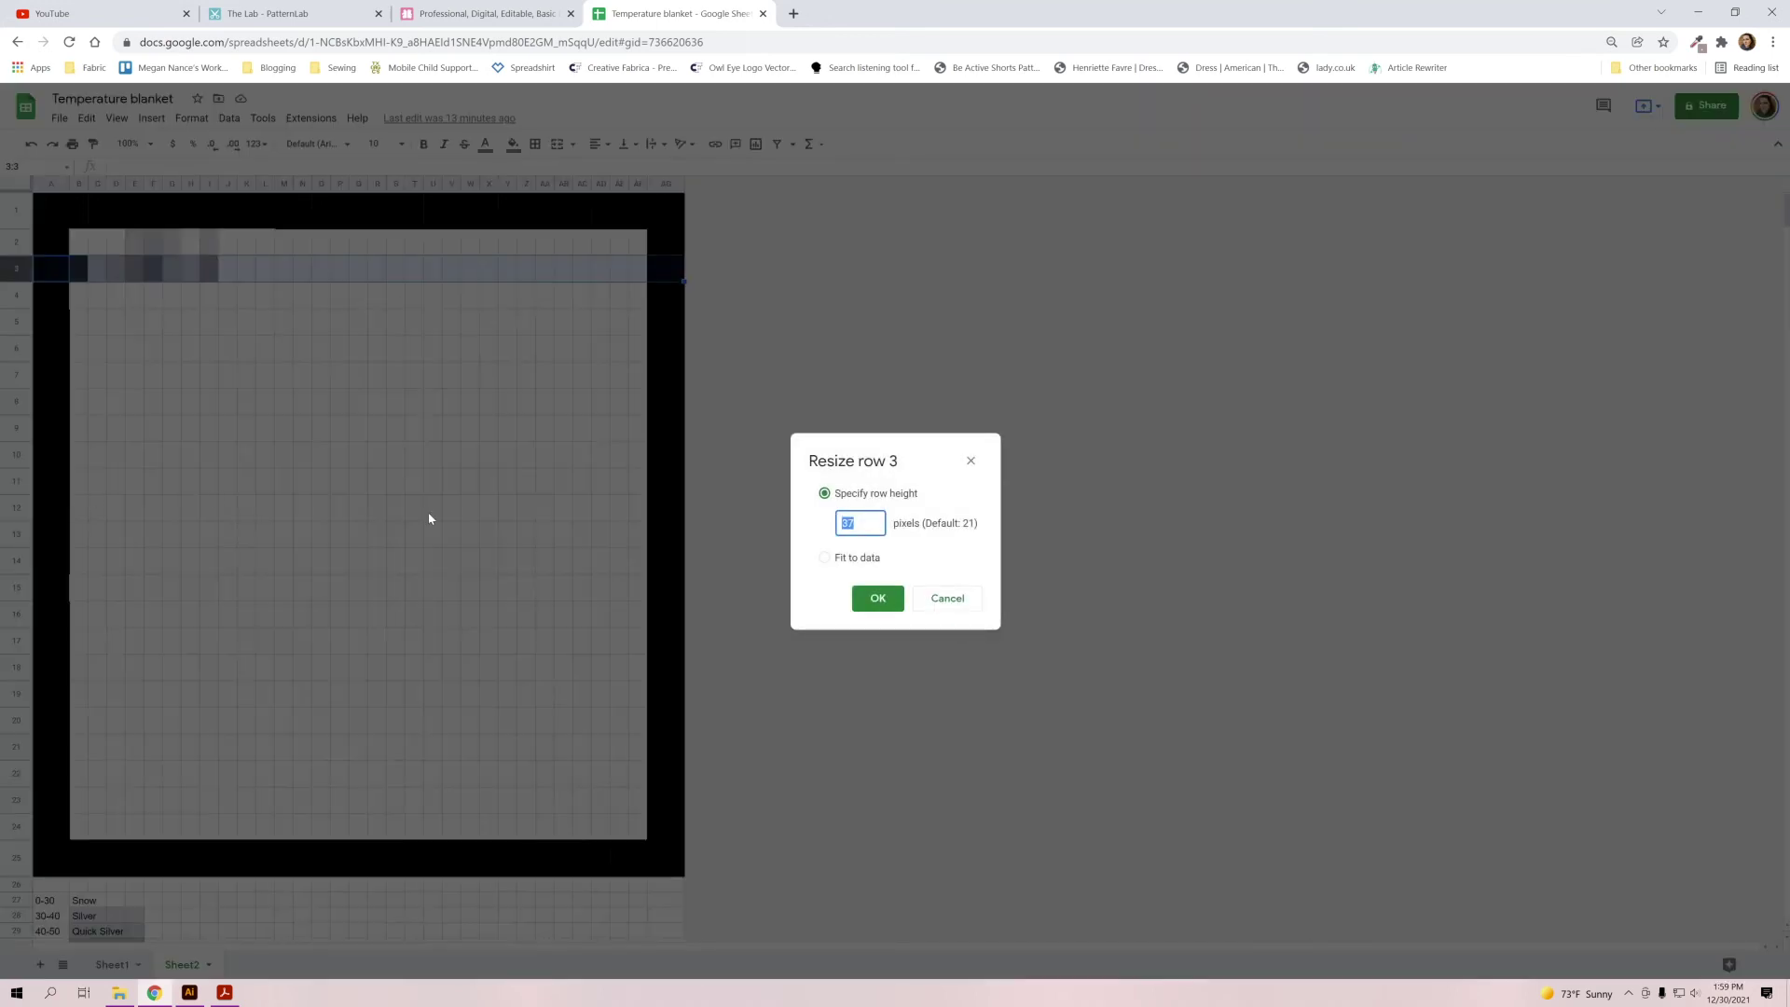
{"action": "left_click", "coordinate": [945, 602]}
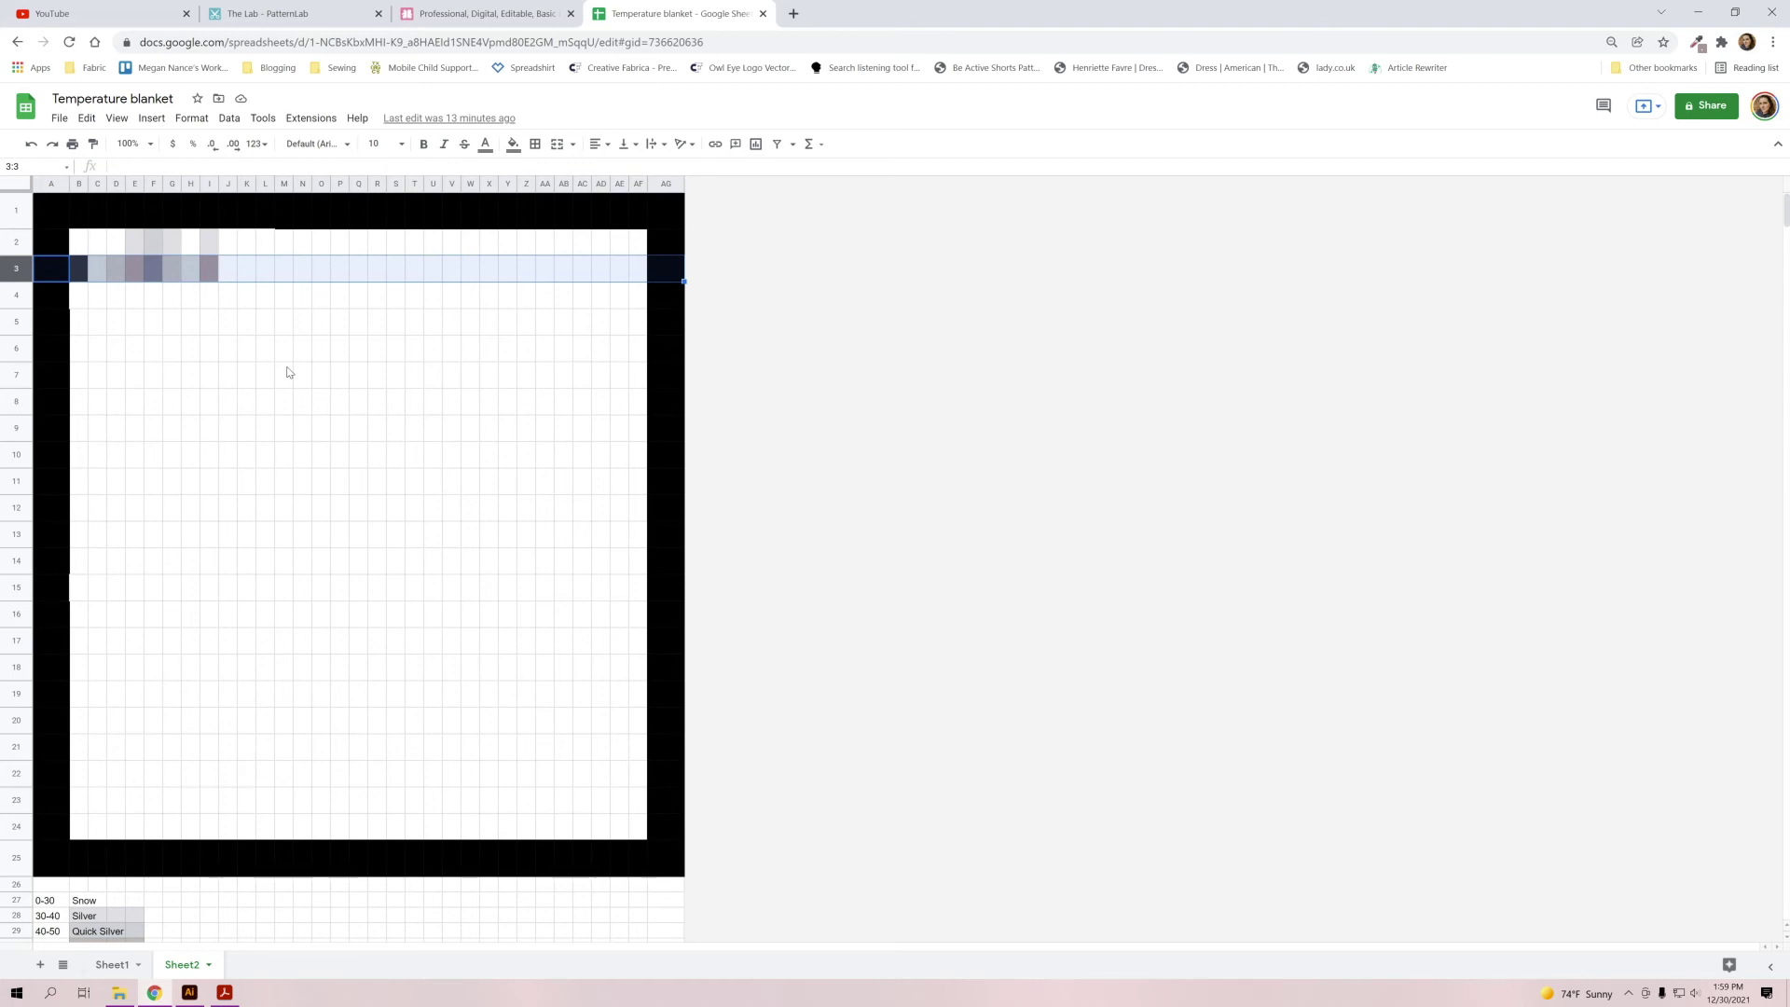
Review the temperature colour key below the blanket grid, and select cells G2:G3 as an example day.
{"action": "scroll", "coordinate": [290, 371], "scroll_direction": "down", "scroll_amount": 3}
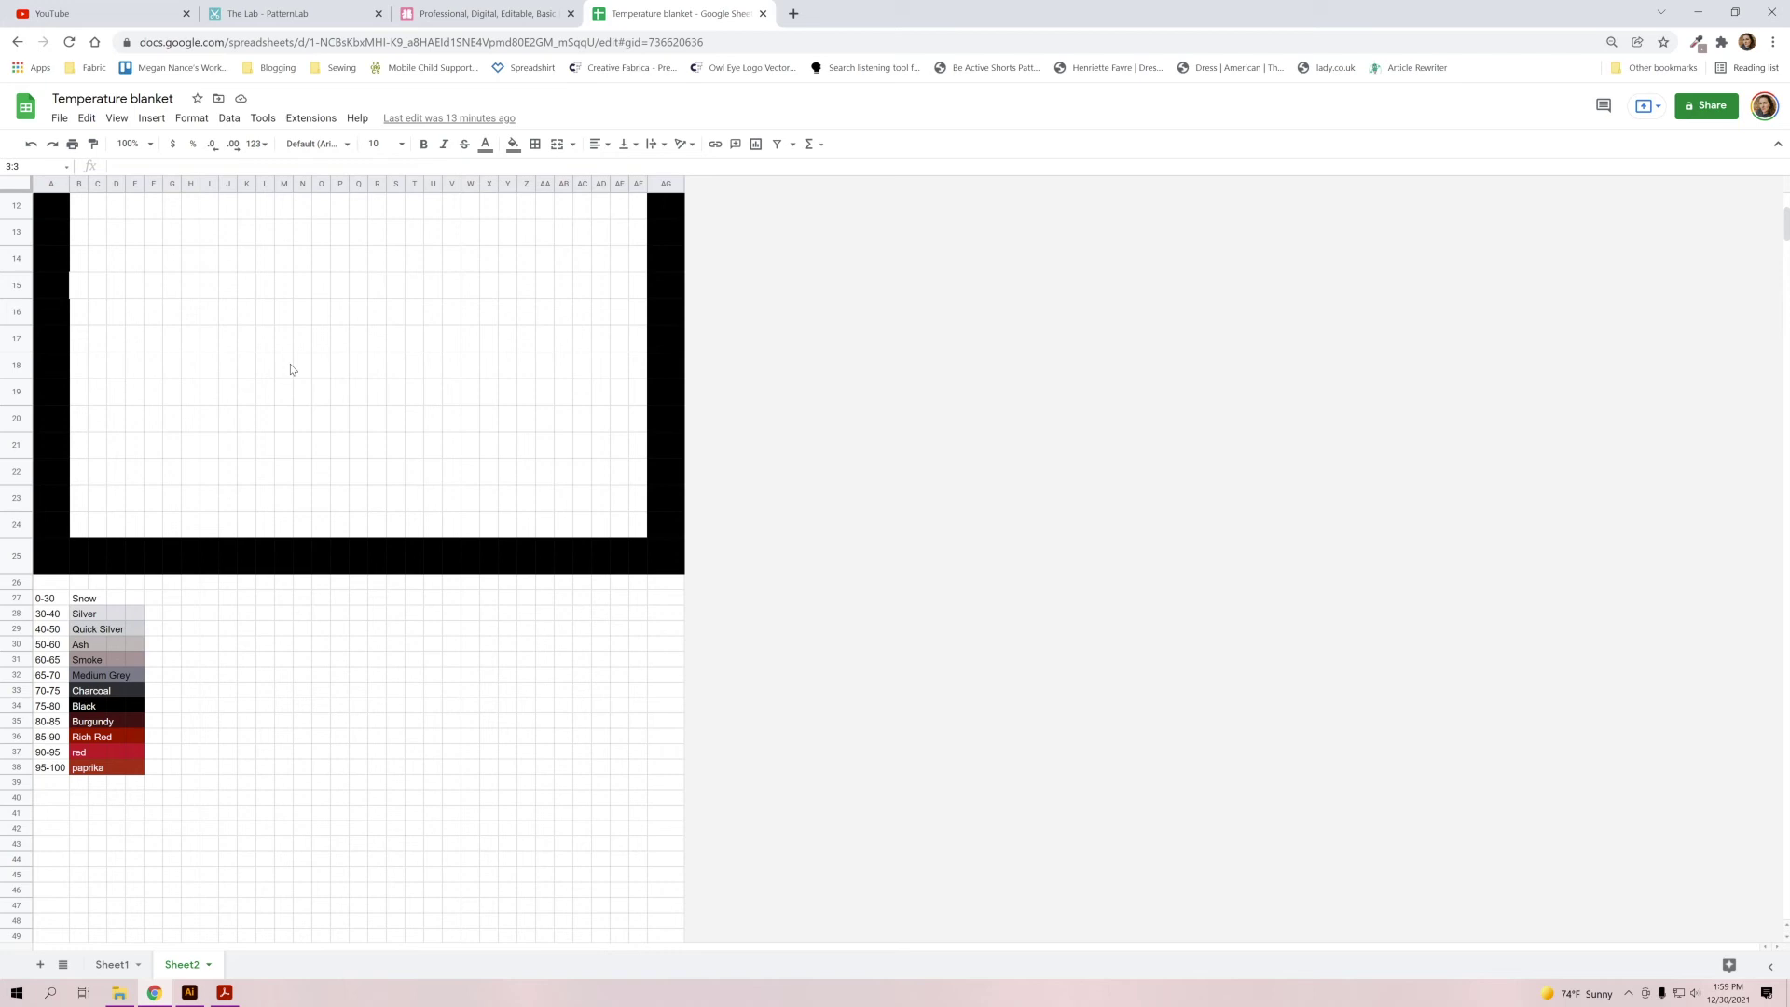
{"action": "left_click", "coordinate": [82, 602]}
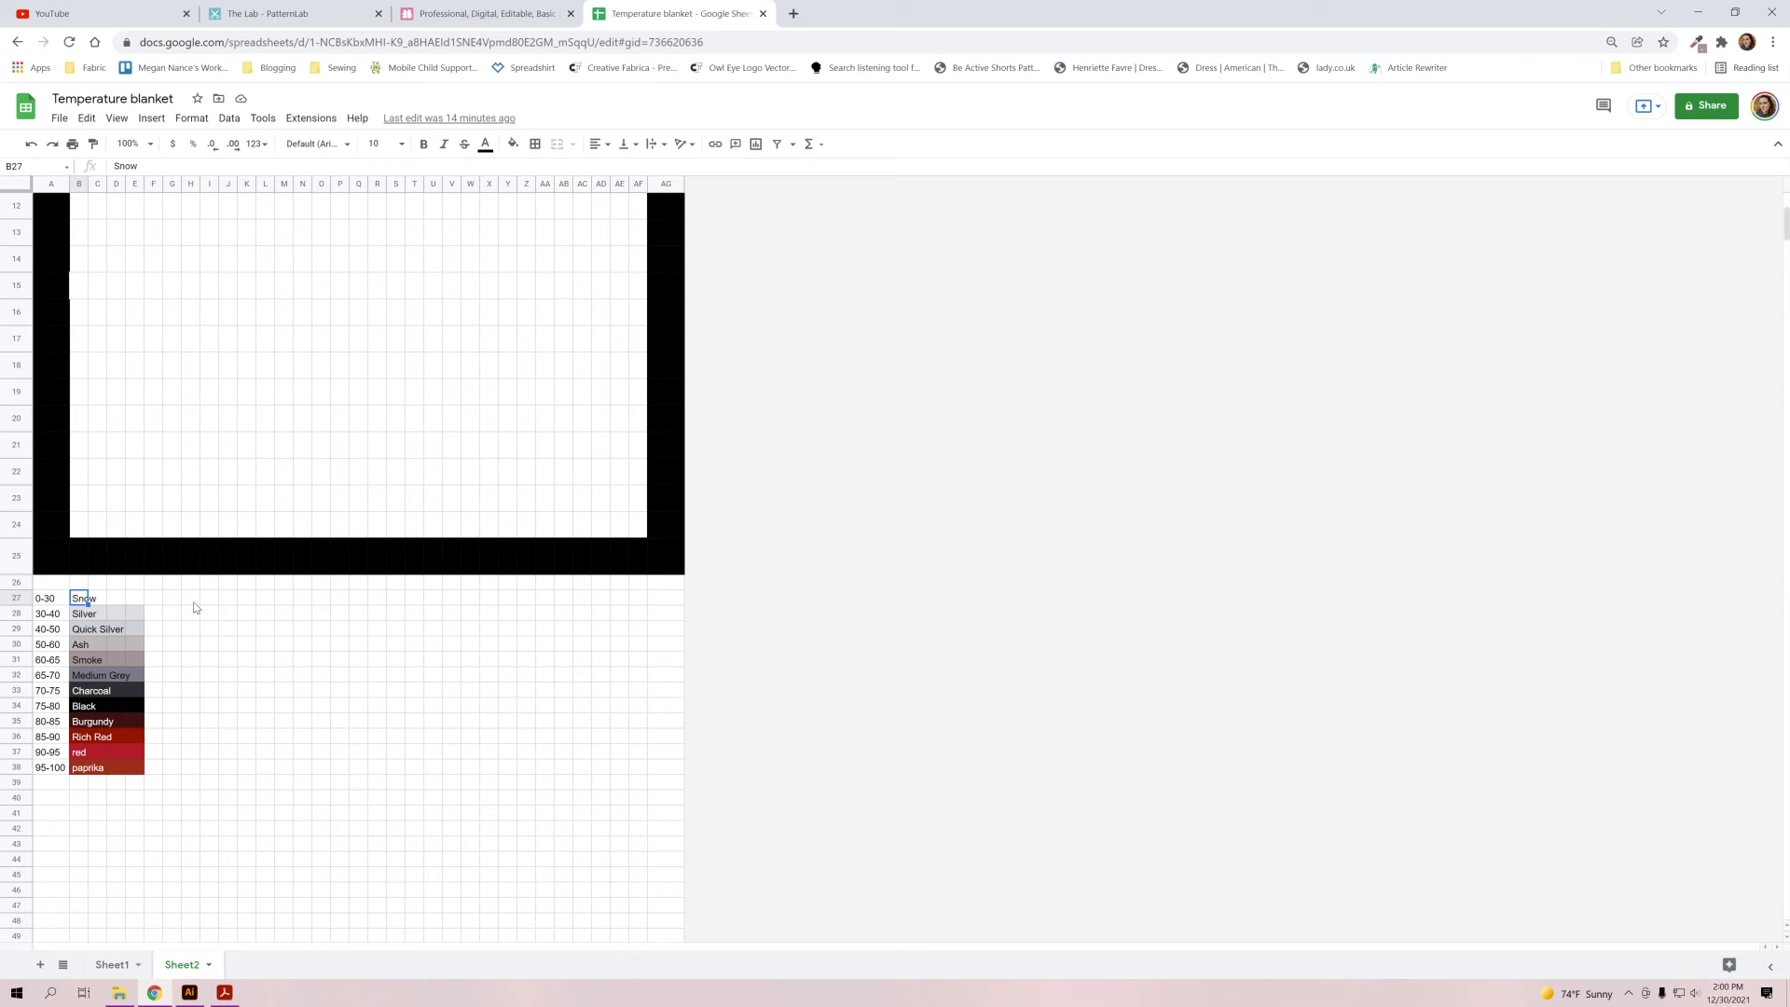
{"action": "scroll", "coordinate": [194, 607], "scroll_direction": "up", "scroll_amount": 4}
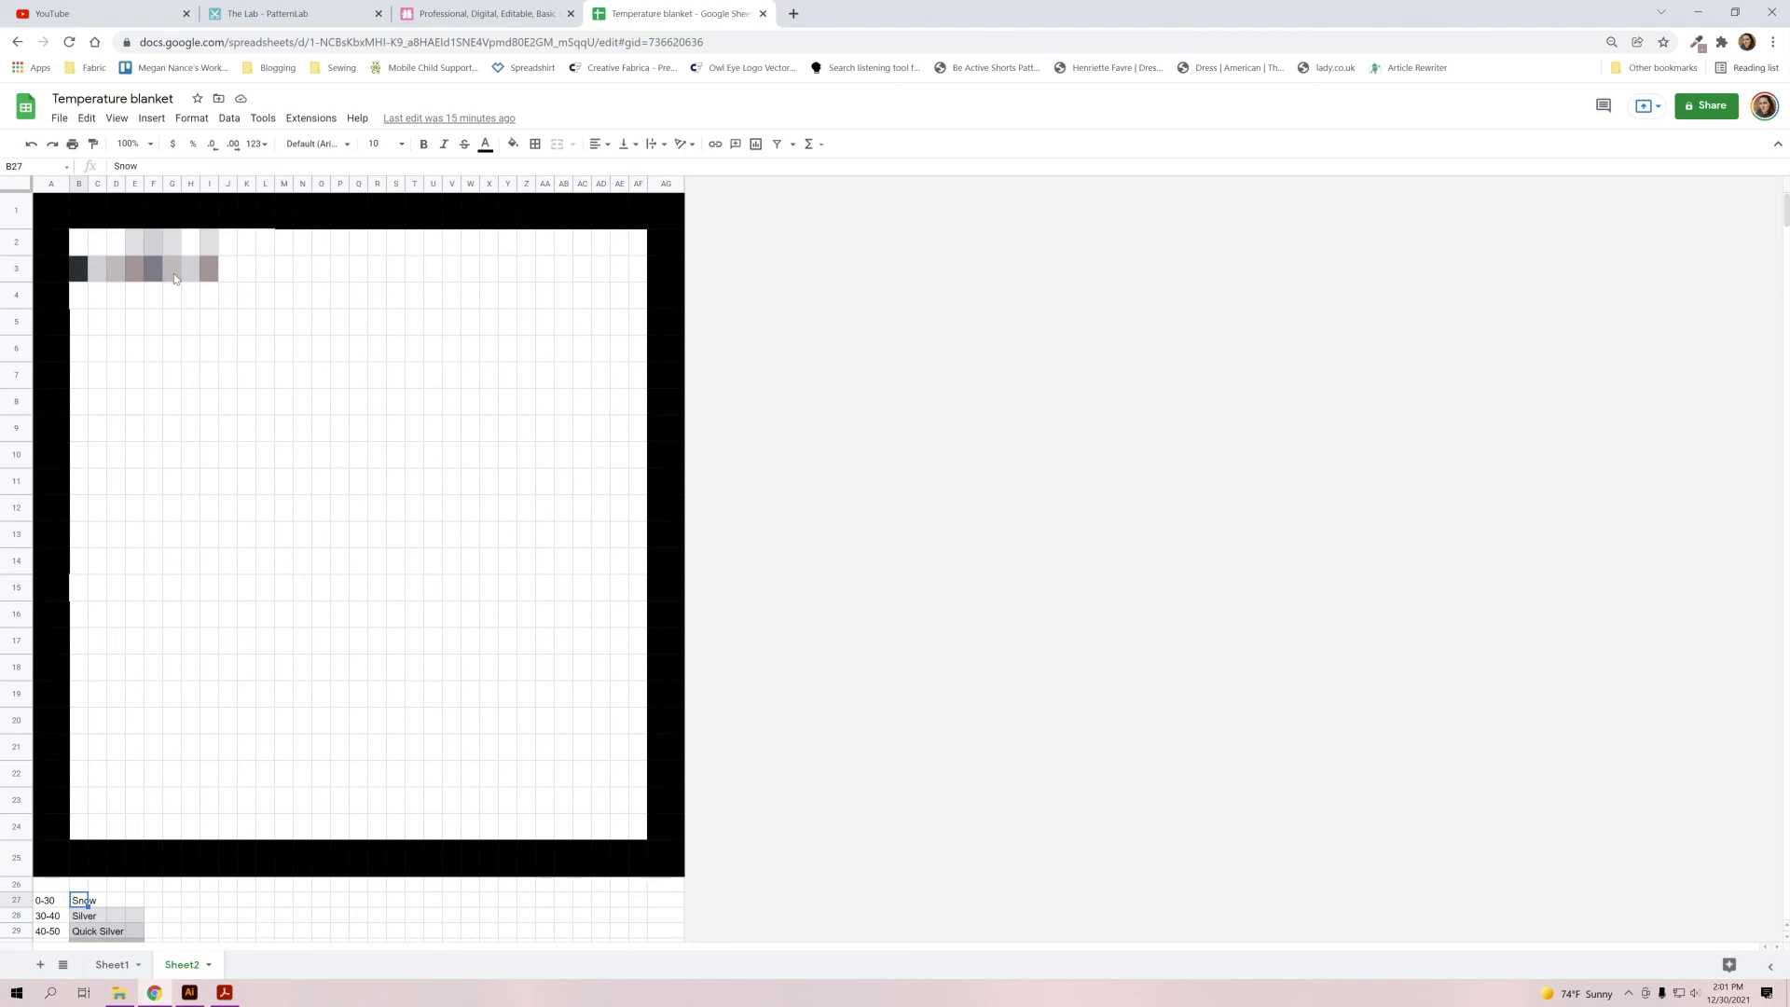
{"action": "left_click_drag", "start_coordinate": [173, 244], "coordinate": [173, 270]}
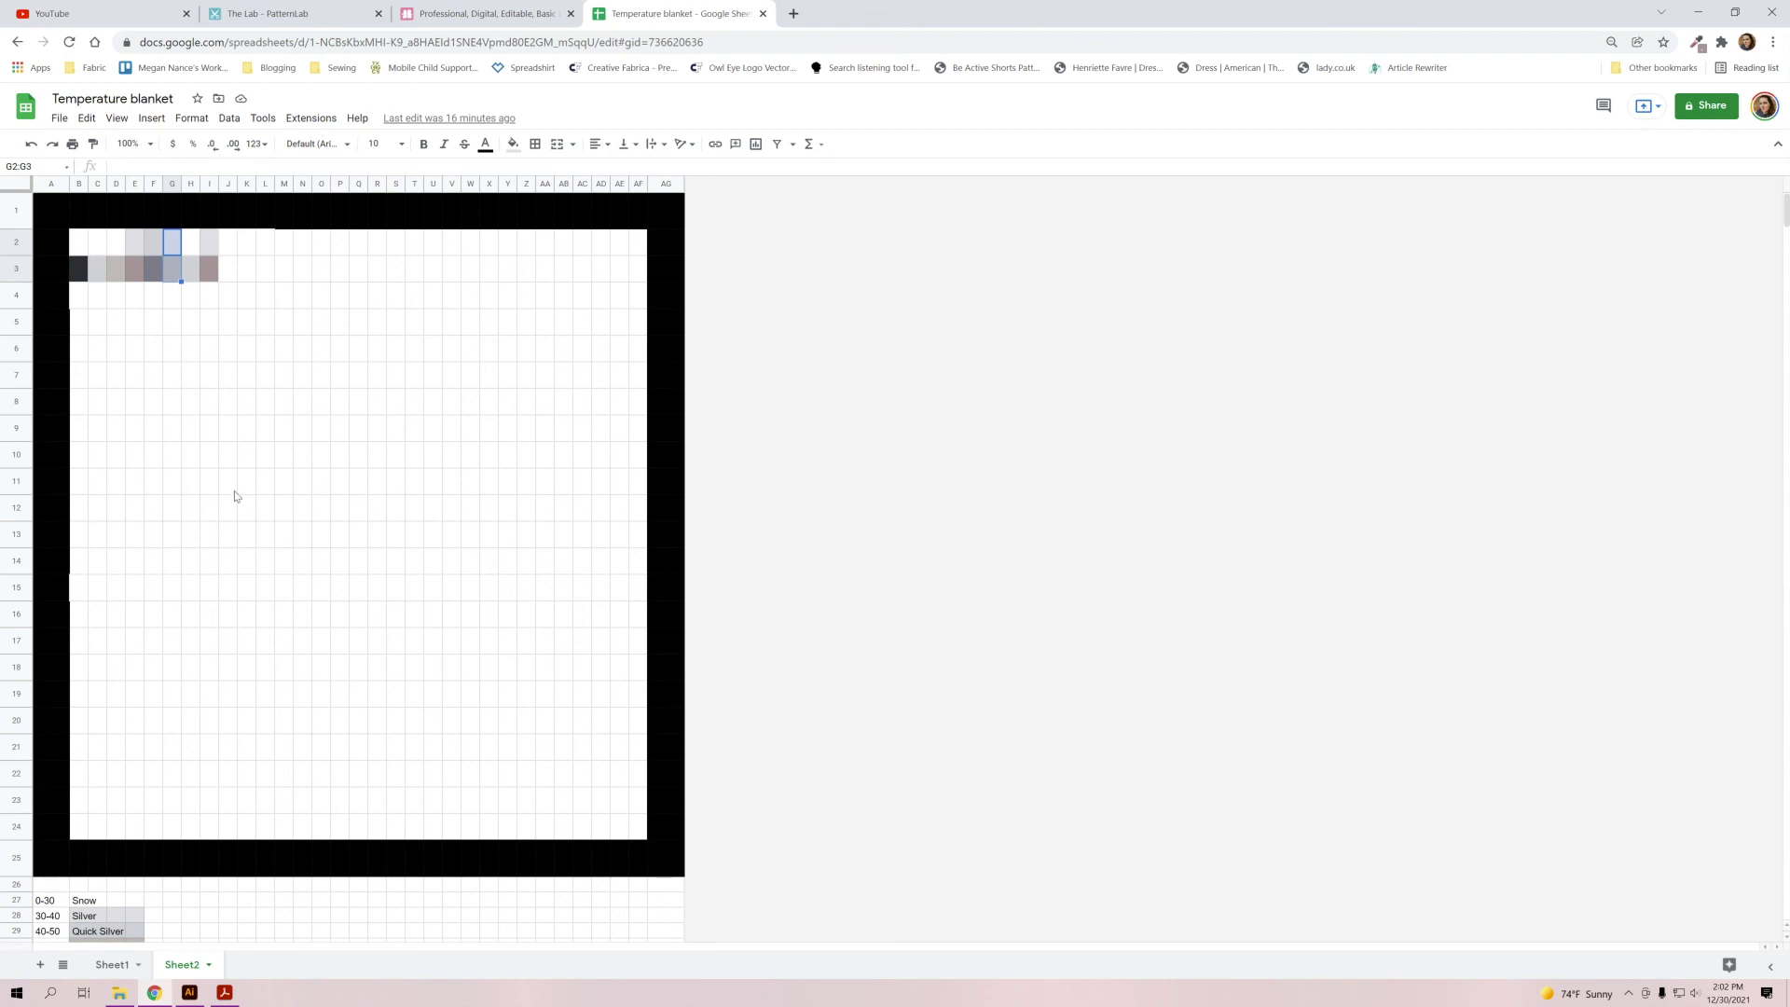
View the other temperature colour key on Sheet1 and return to Sheet2.
{"action": "left_click", "coordinate": [126, 967]}
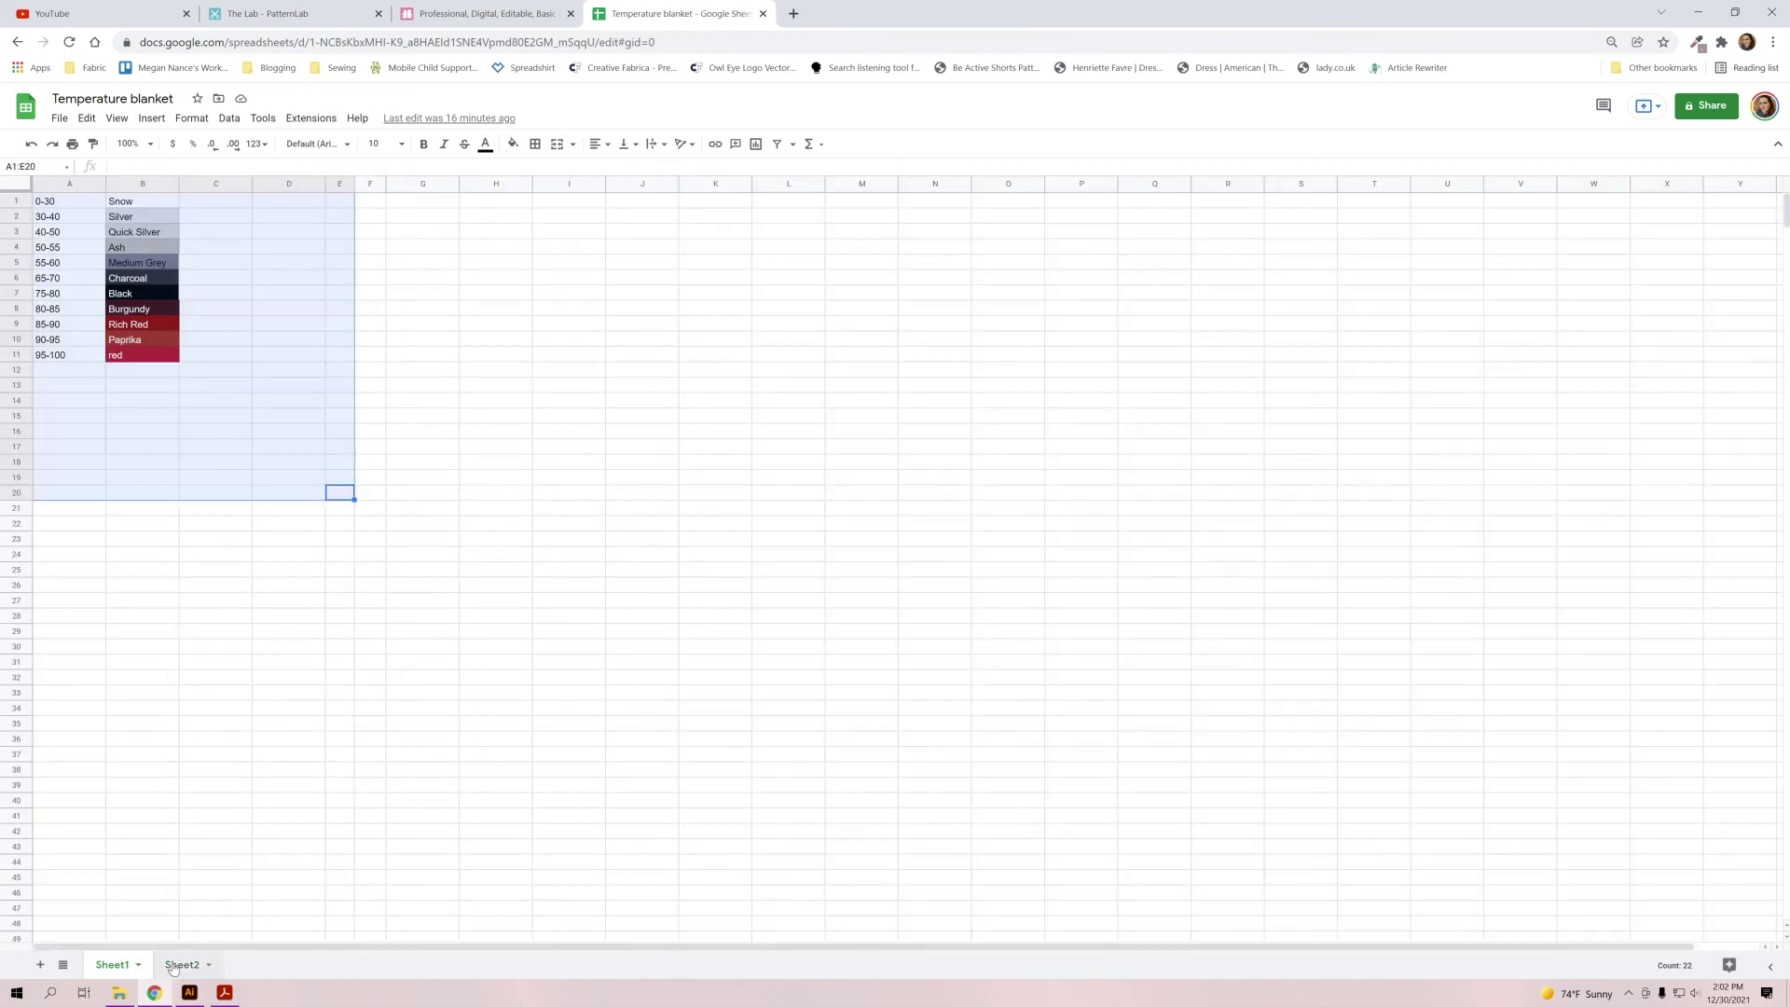
{"action": "left_click", "coordinate": [176, 571]}
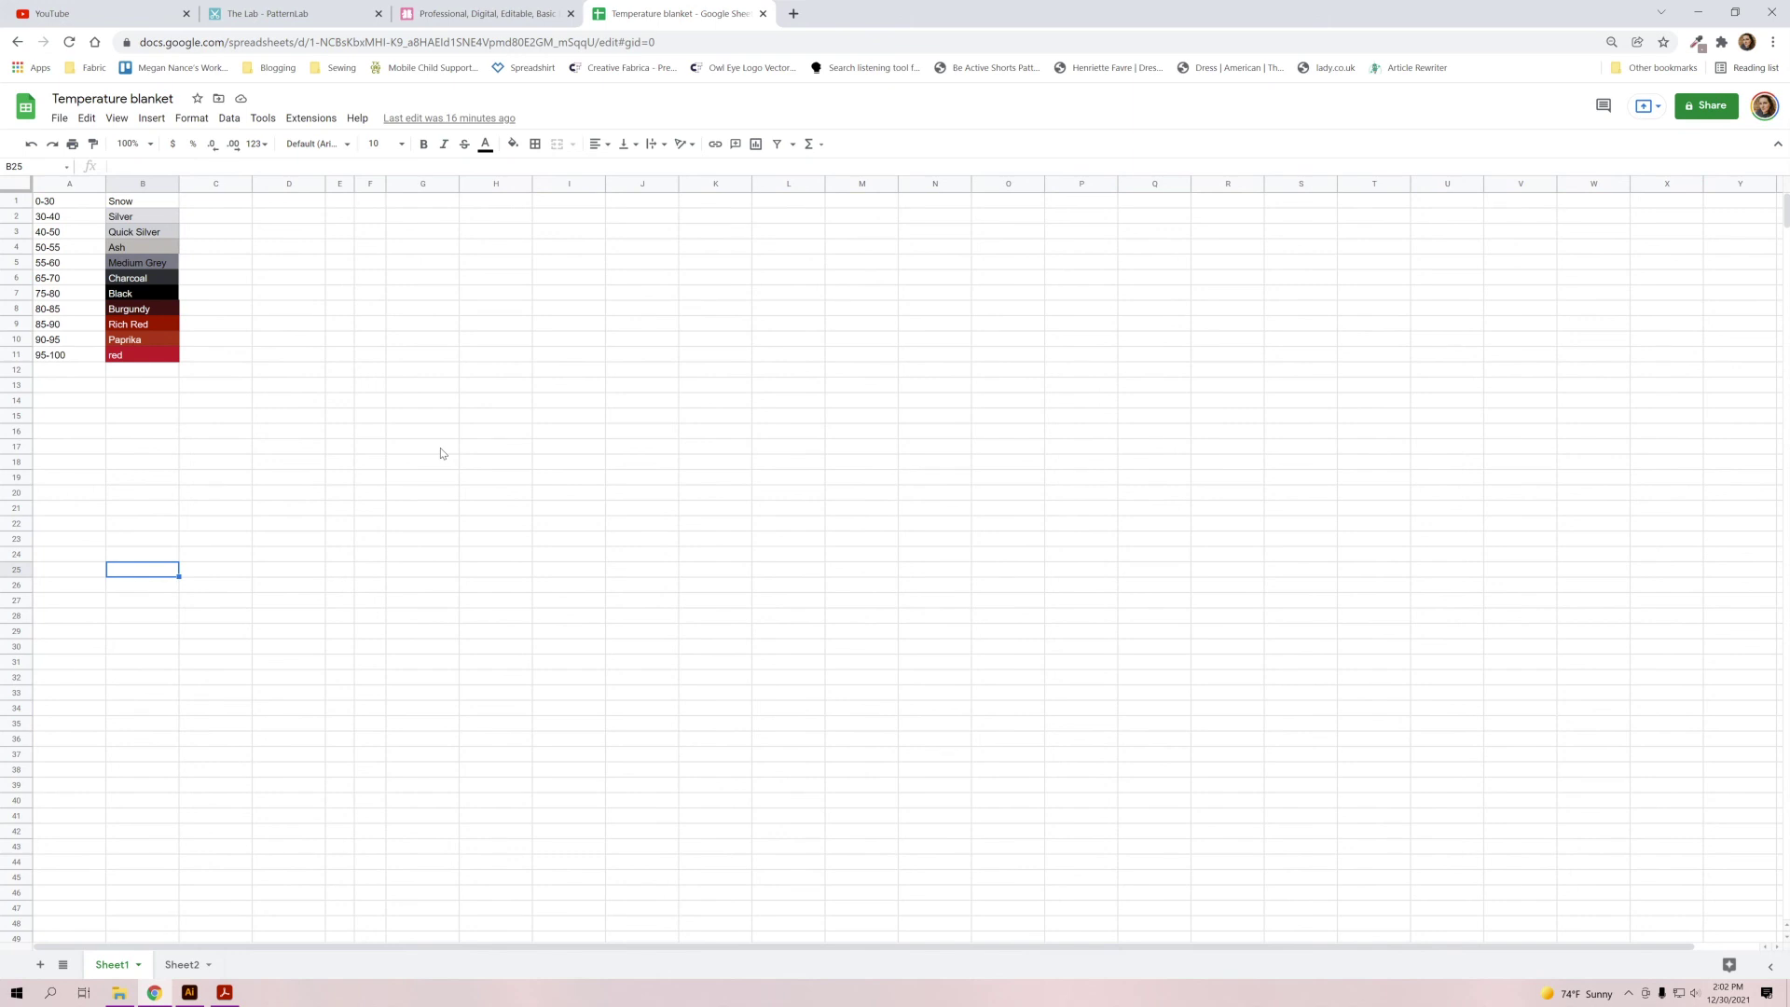
{"action": "left_click", "coordinate": [184, 970]}
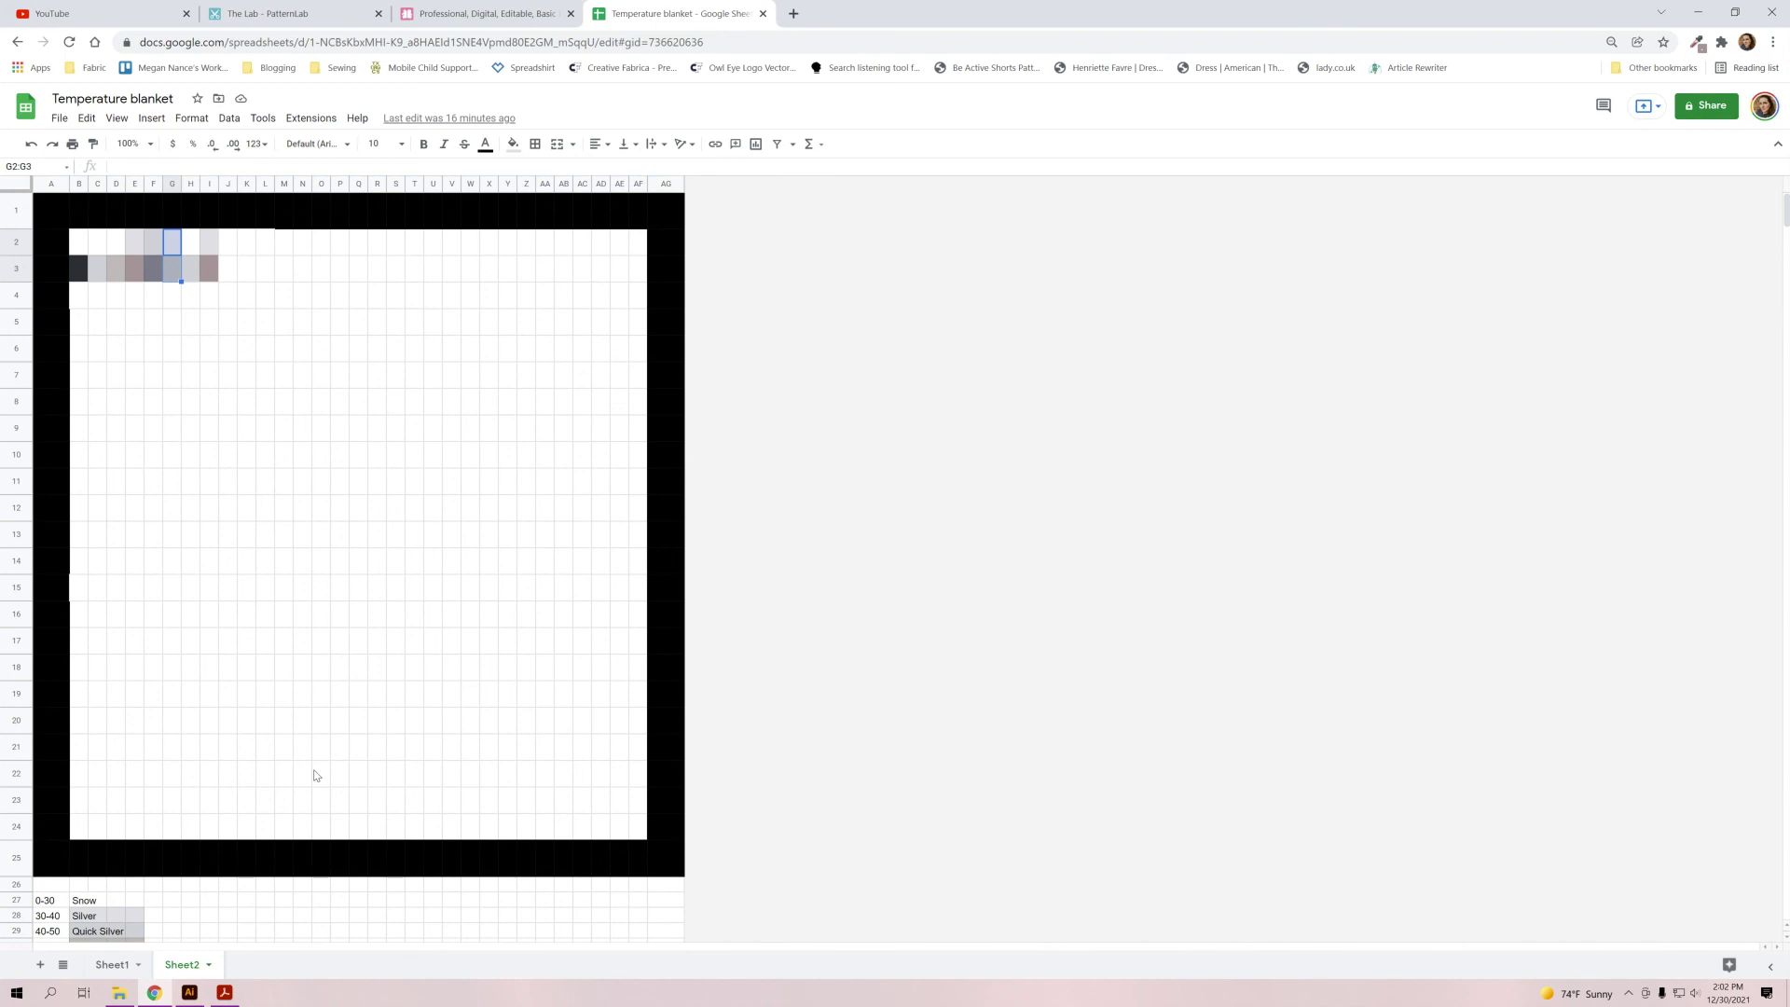
{"action": "left_click", "coordinate": [224, 992]}
{"action": "left_click", "coordinate": [185, 996]}
{"action": "left_click", "coordinate": [159, 998]}
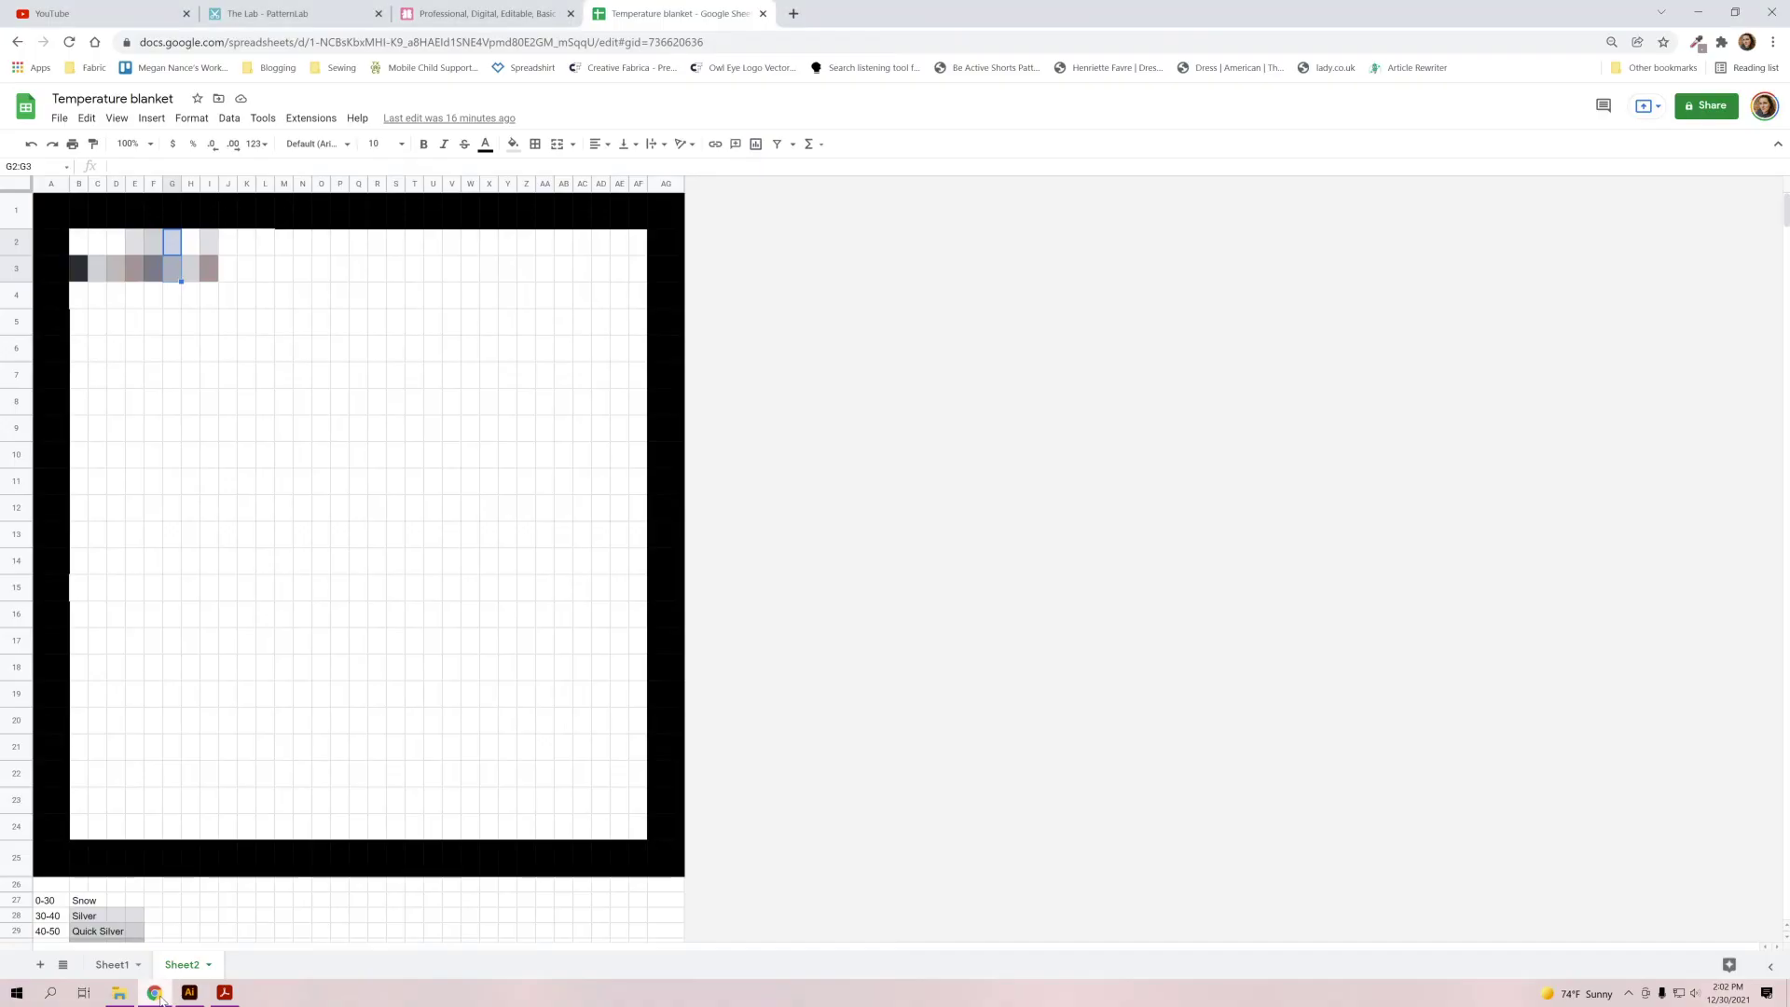